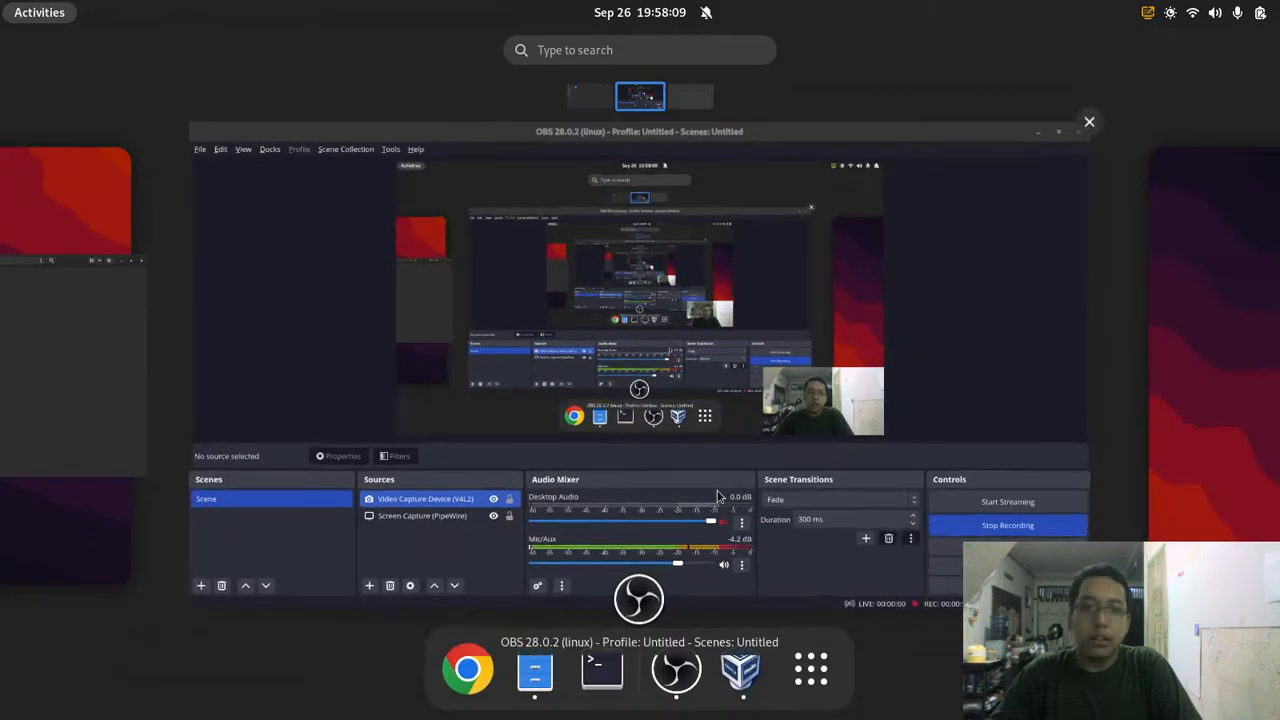
# Step: Scroll the overview to the workspace holding the VirtualBox and Files windows
pyautogui.scroll(-1, 714, 494)
# Step: Compare the Windows XP and RouterOS VM details, including NAT, intnet and vboxnet0 adapters
pyautogui.click(611, 442)
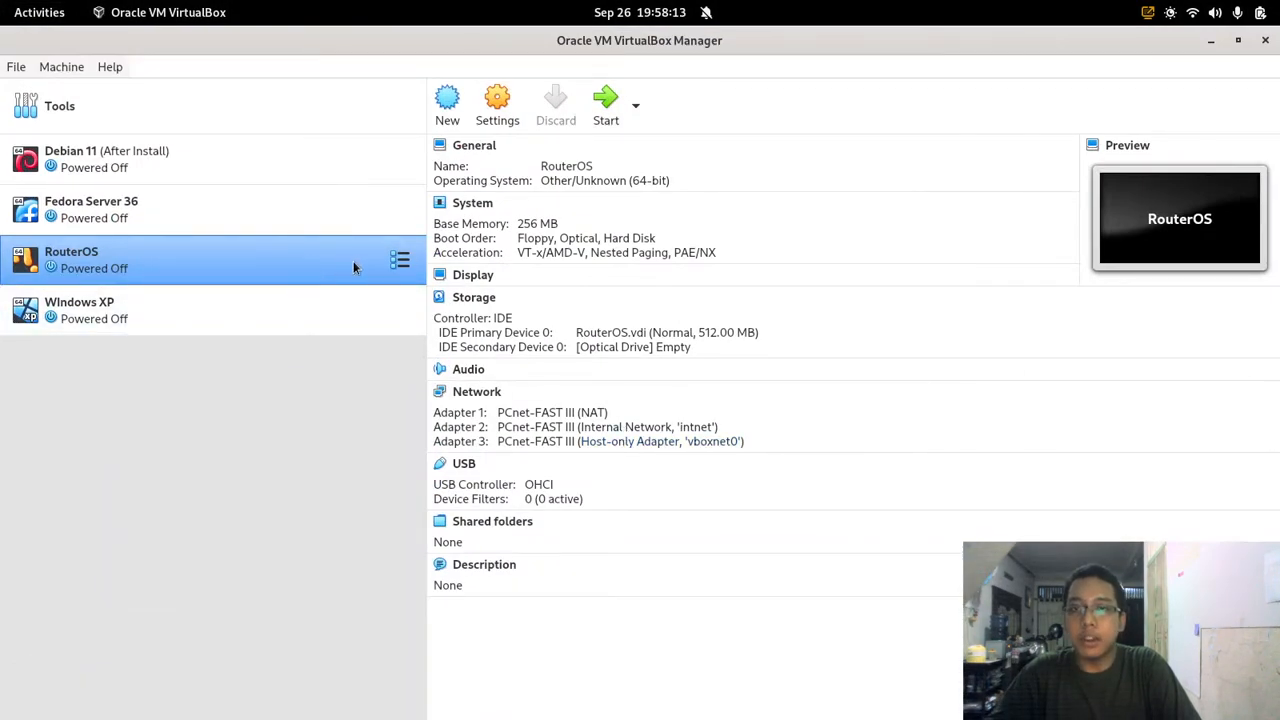
pyautogui.click(335, 305)
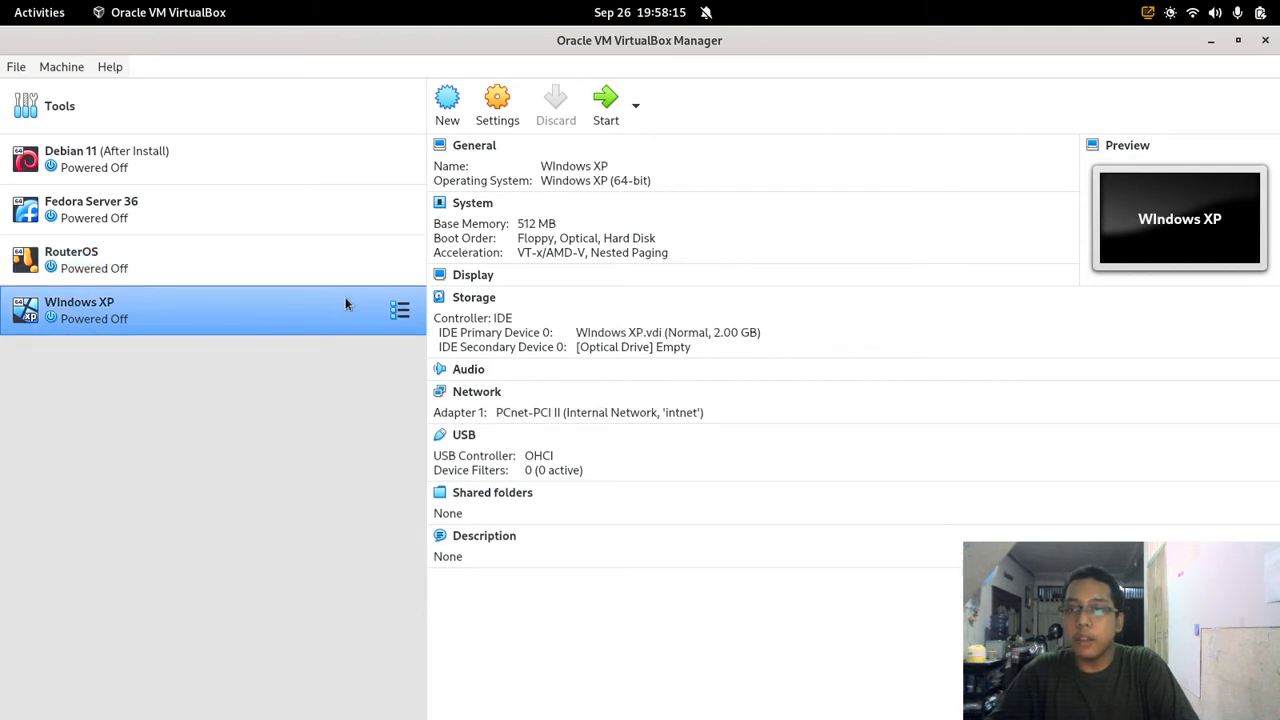
pyautogui.click(357, 266)
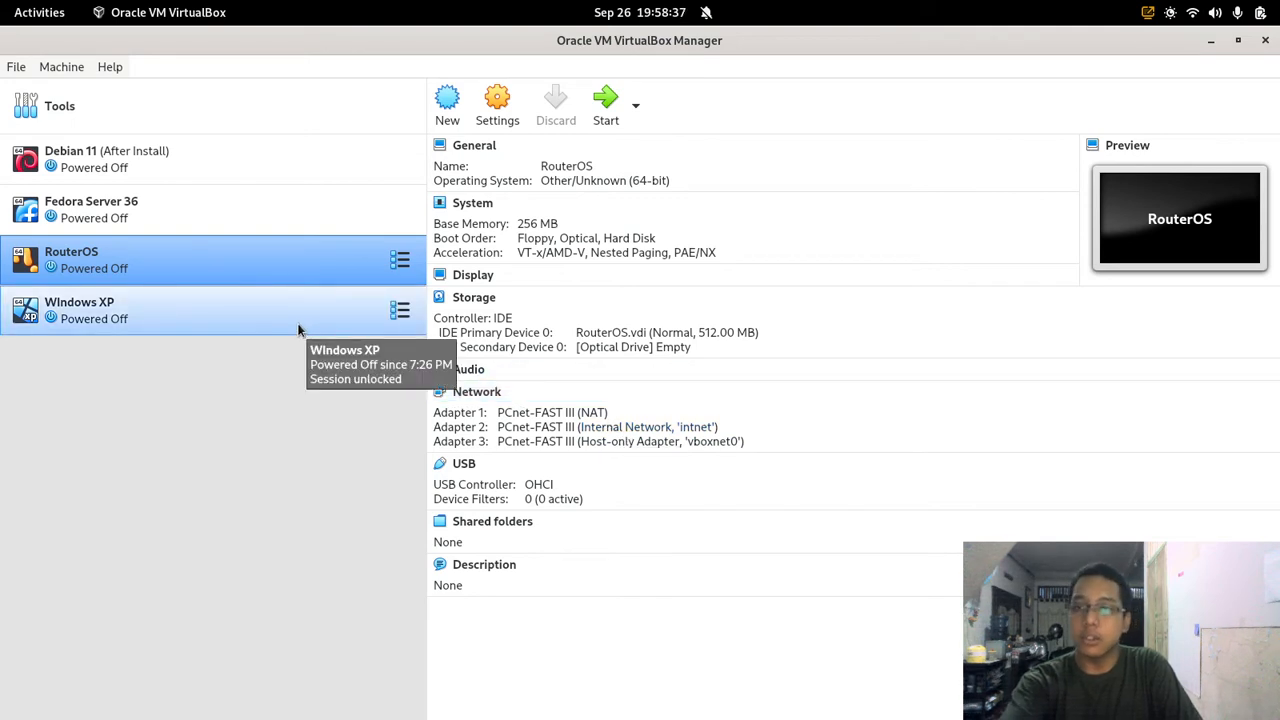
pyautogui.click(298, 330)
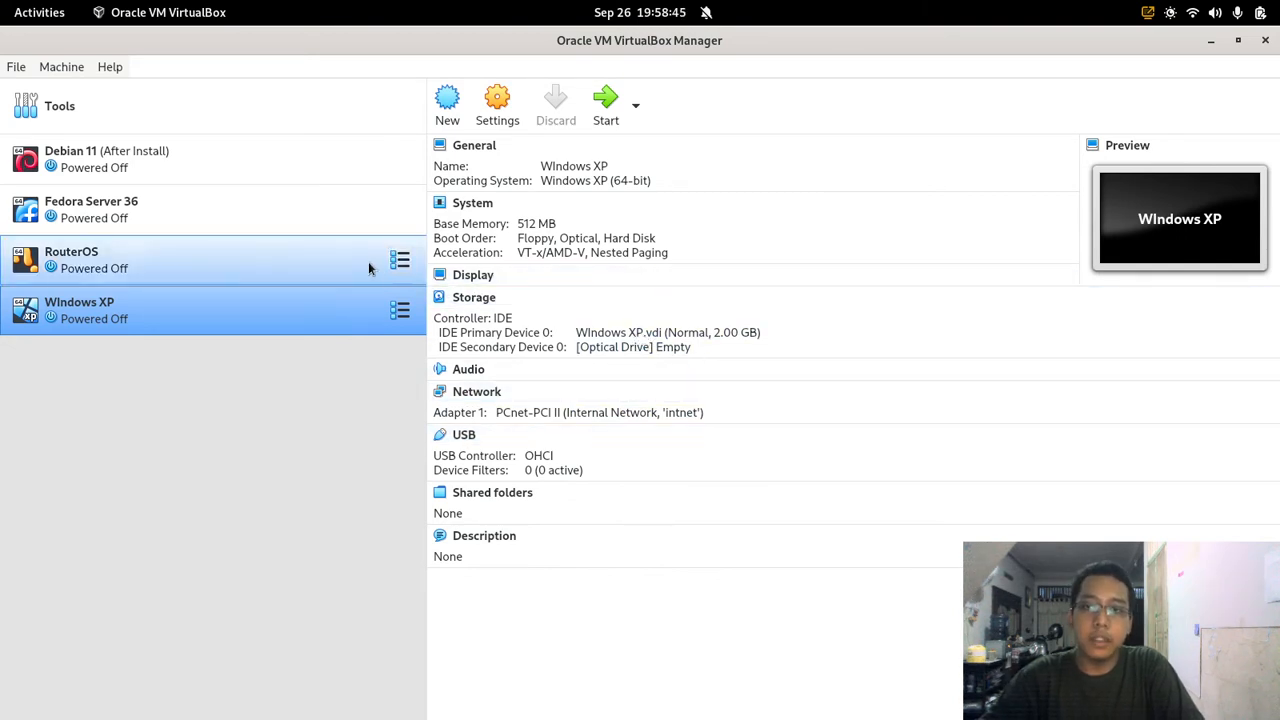
pyautogui.click(314, 268)
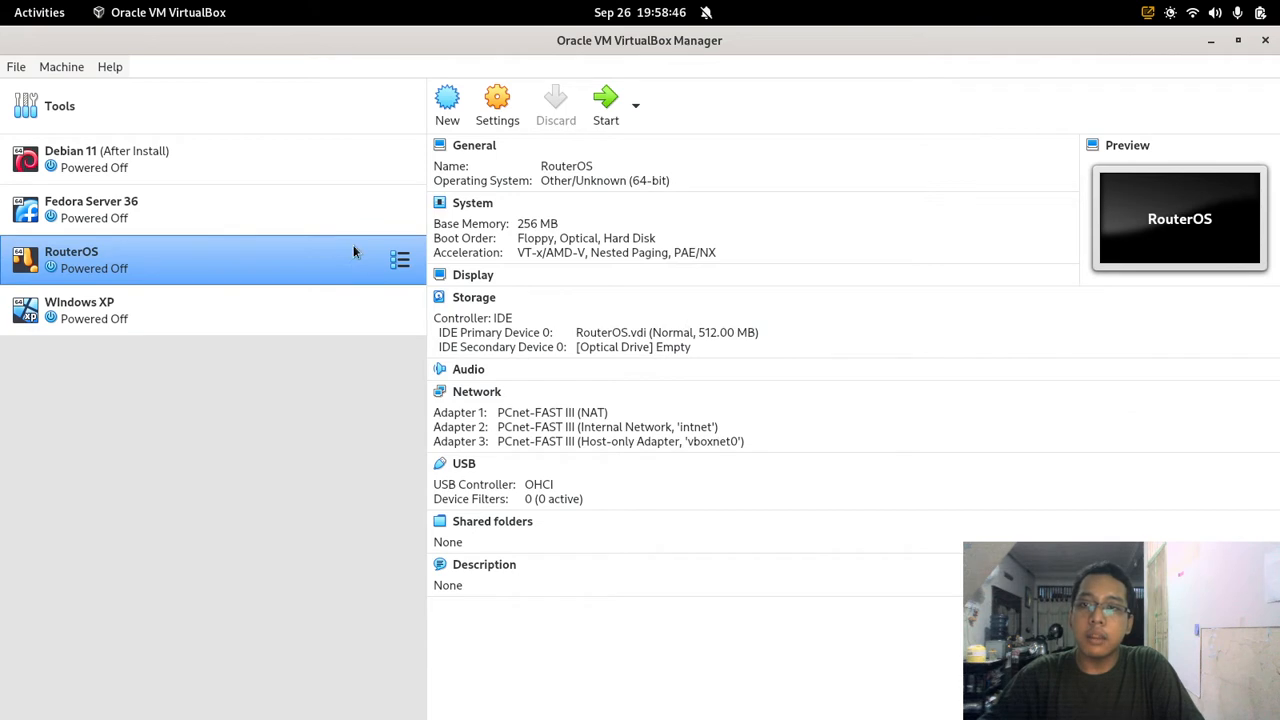
# Step: Start the RouterOS VM and log in as admin with a blank password
pyautogui.click(610, 121)
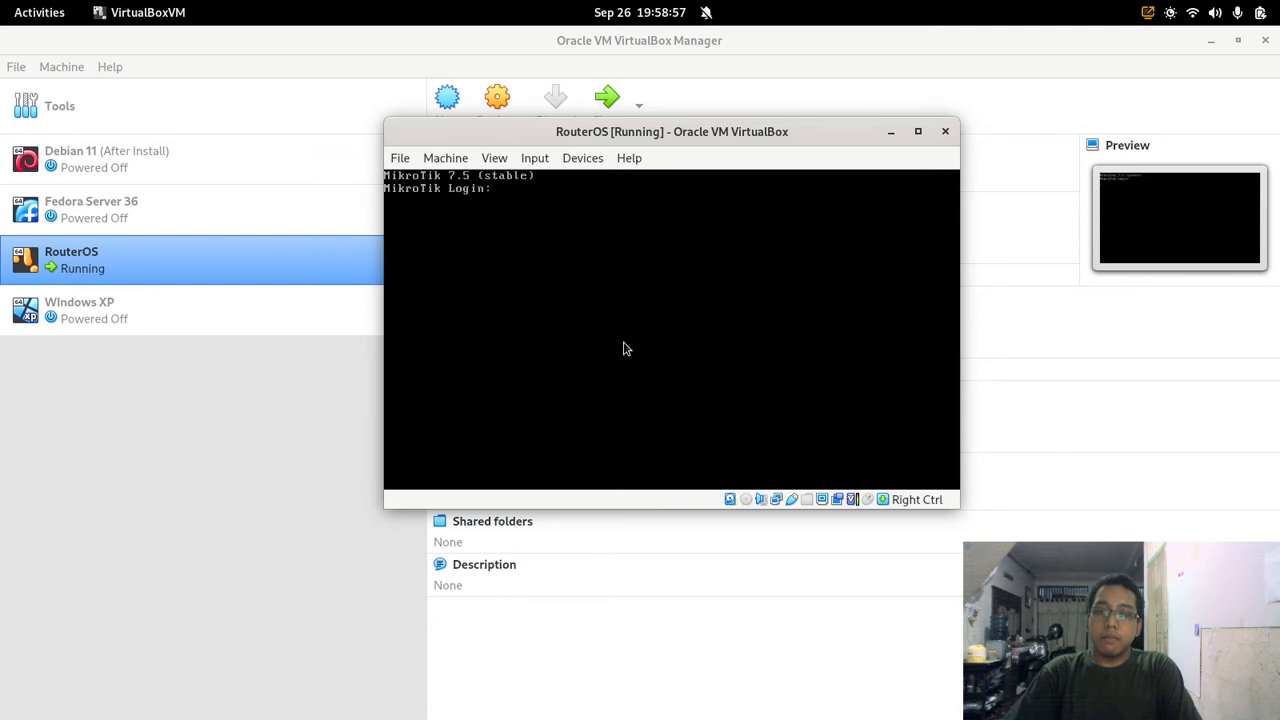
pyautogui.write('admin')
pyautogui.press('Return')
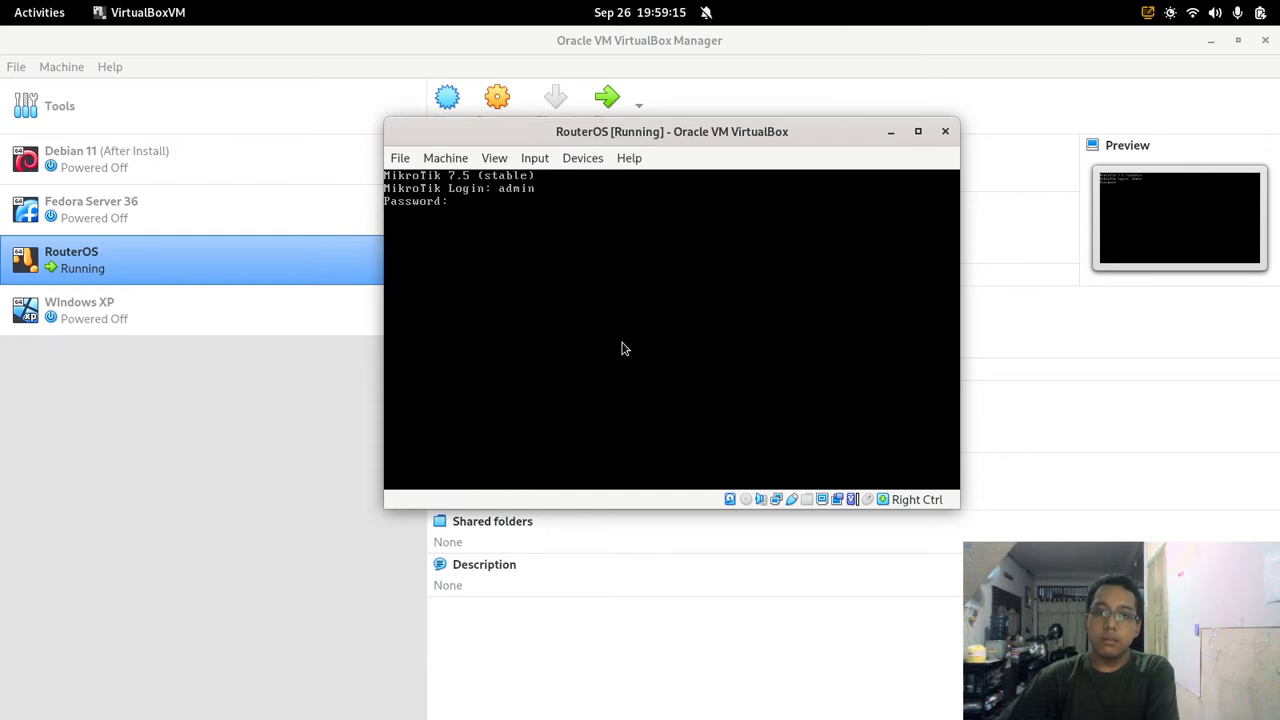
pyautogui.press('Return')
pyautogui.press('Return')
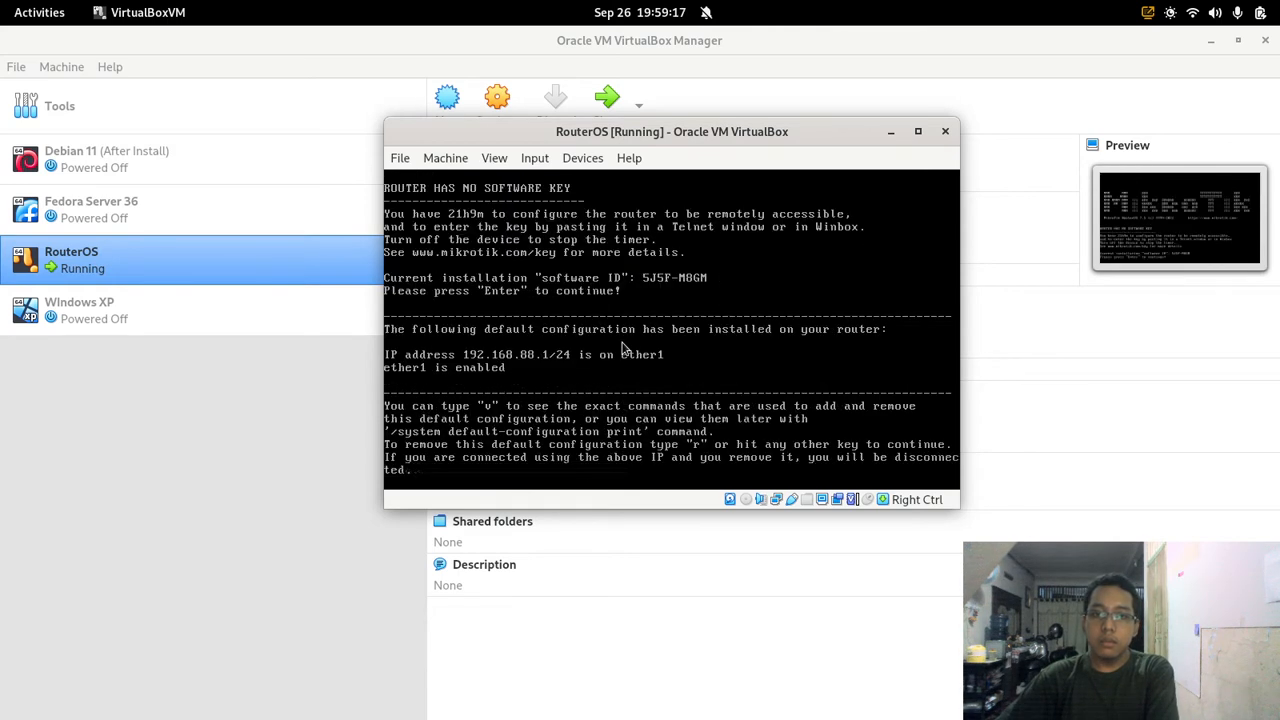
pyautogui.press('Return')
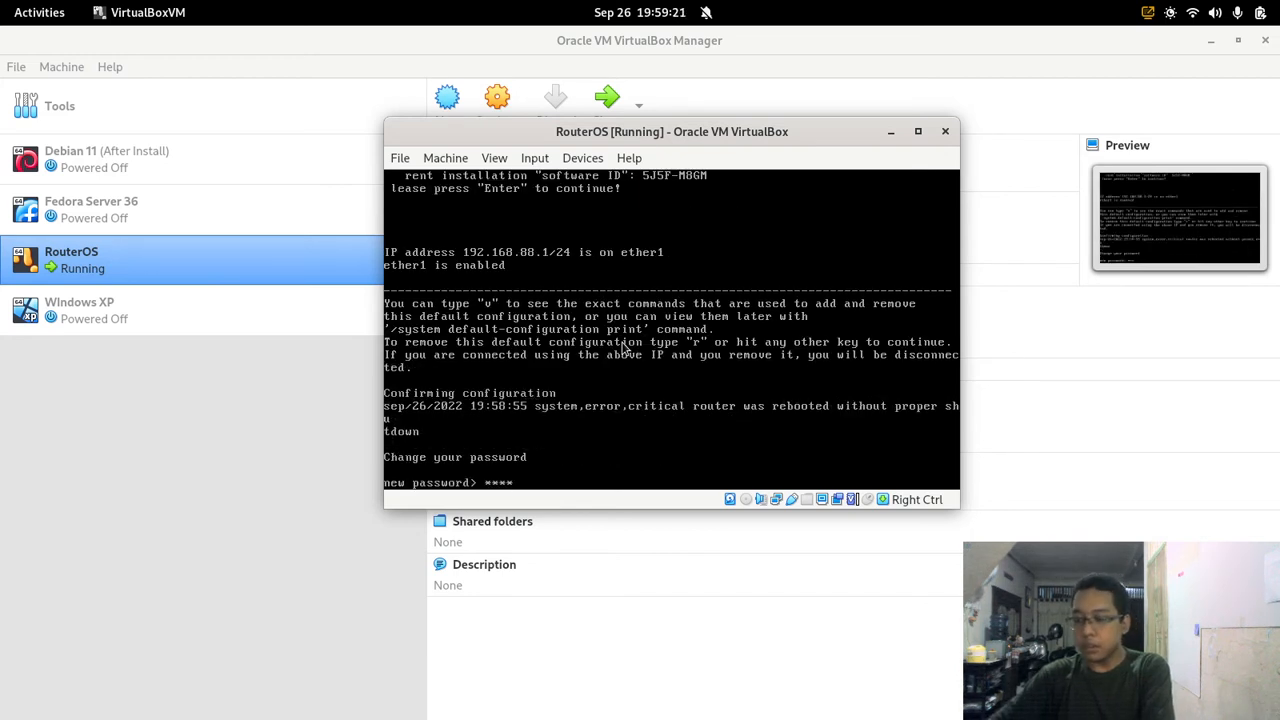
# Step: Enter and confirm a new router password
pyautogui.press('Return')
pyautogui.write('****')
pyautogui.press('Return')
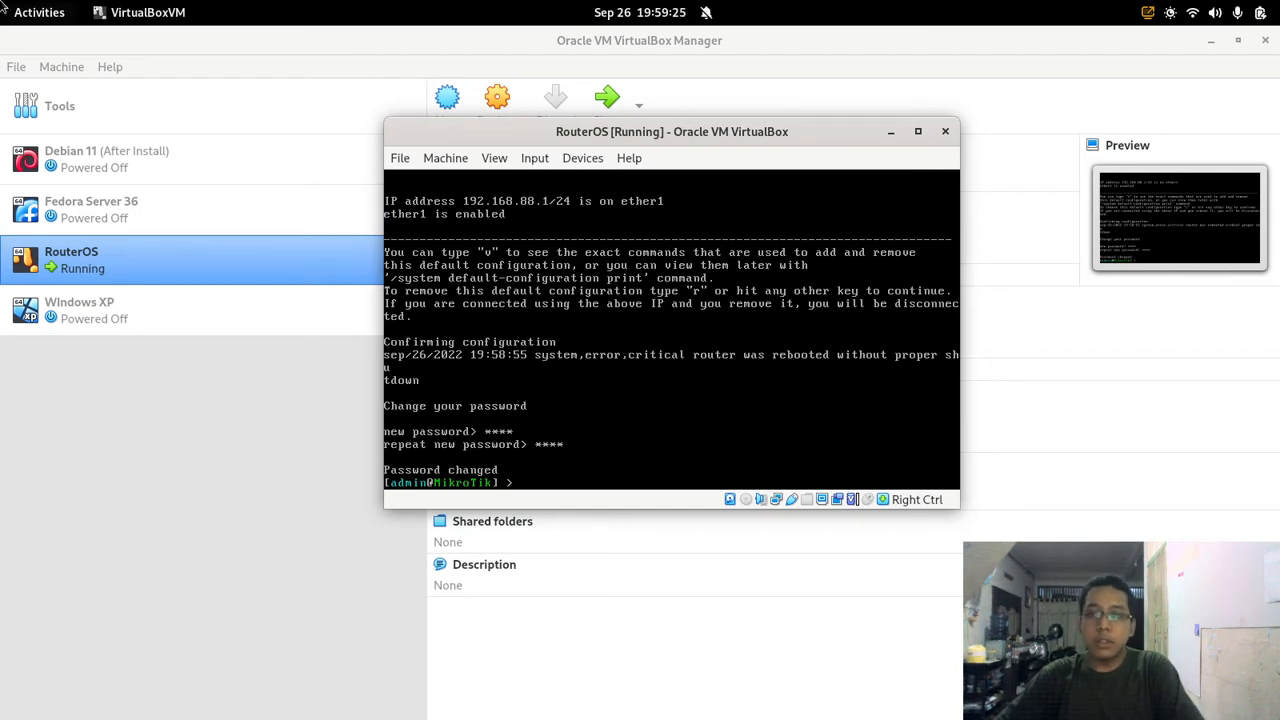
# Step: Launch winbox64.exe from the Documents/winbox folder in Files
pyautogui.moveTo(2, 2)
pyautogui.click(515, 392)
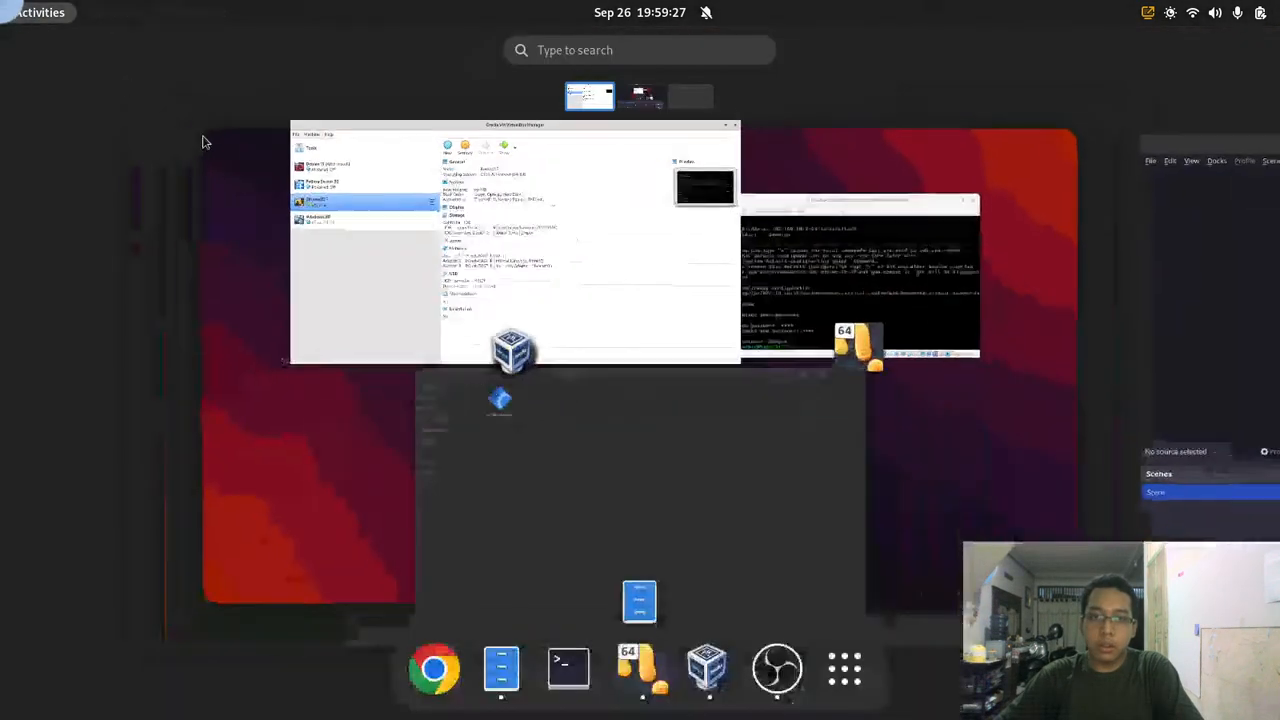
pyautogui.click(574, 506)
pyautogui.click(224, 125)
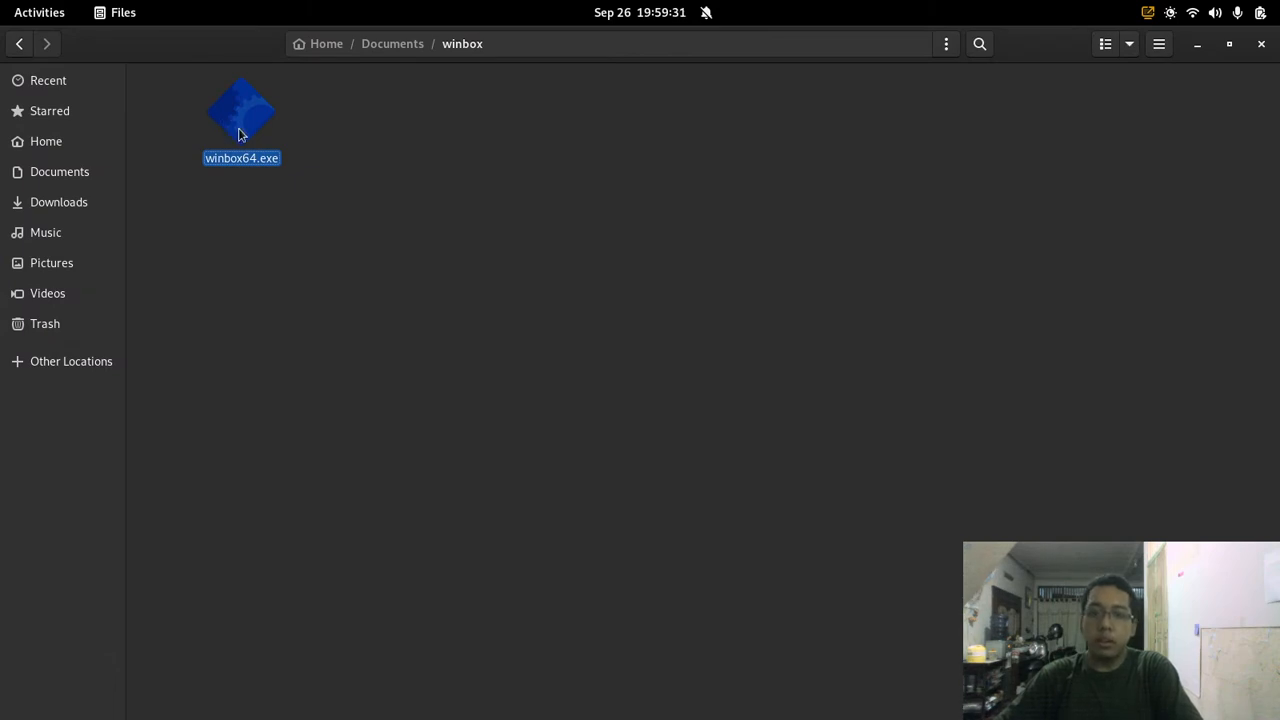
pyautogui.doubleClick(241, 131)
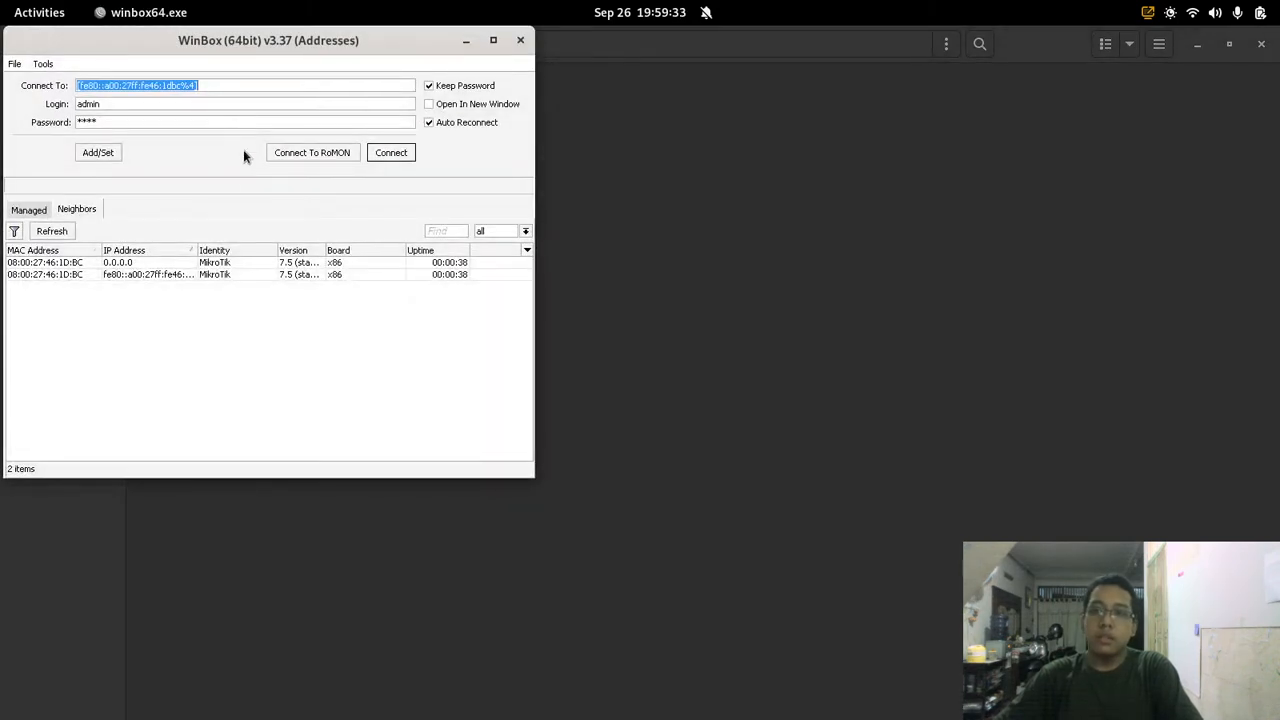
# Step: Connect to the router through its fe80 IPv6 neighbor and dismiss the welcome notice
pyautogui.click(173, 275)
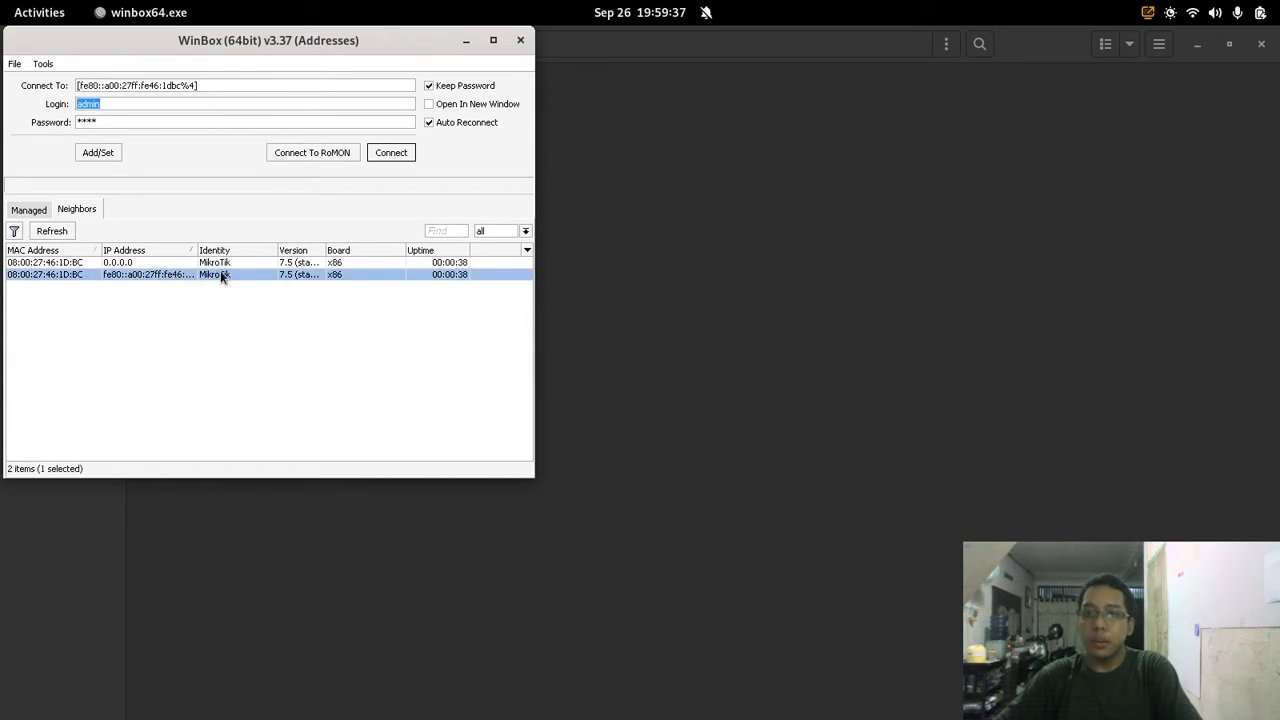
pyautogui.click(392, 152)
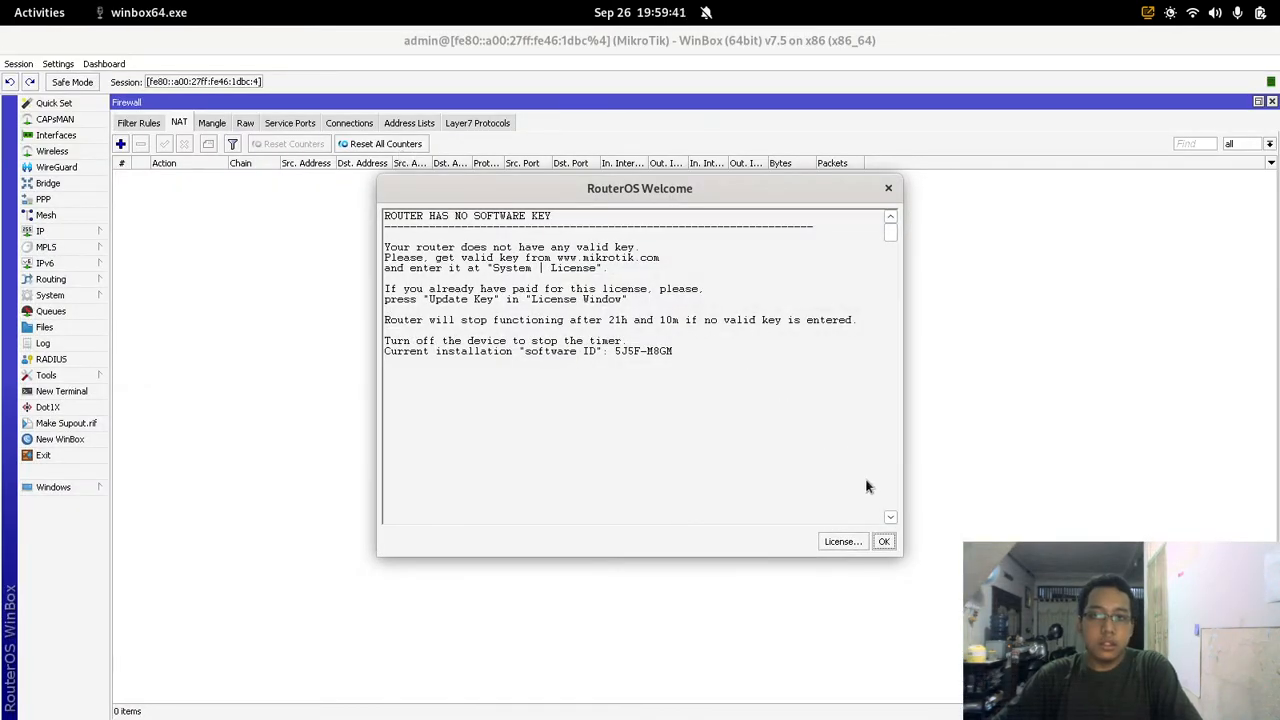
pyautogui.click(884, 542)
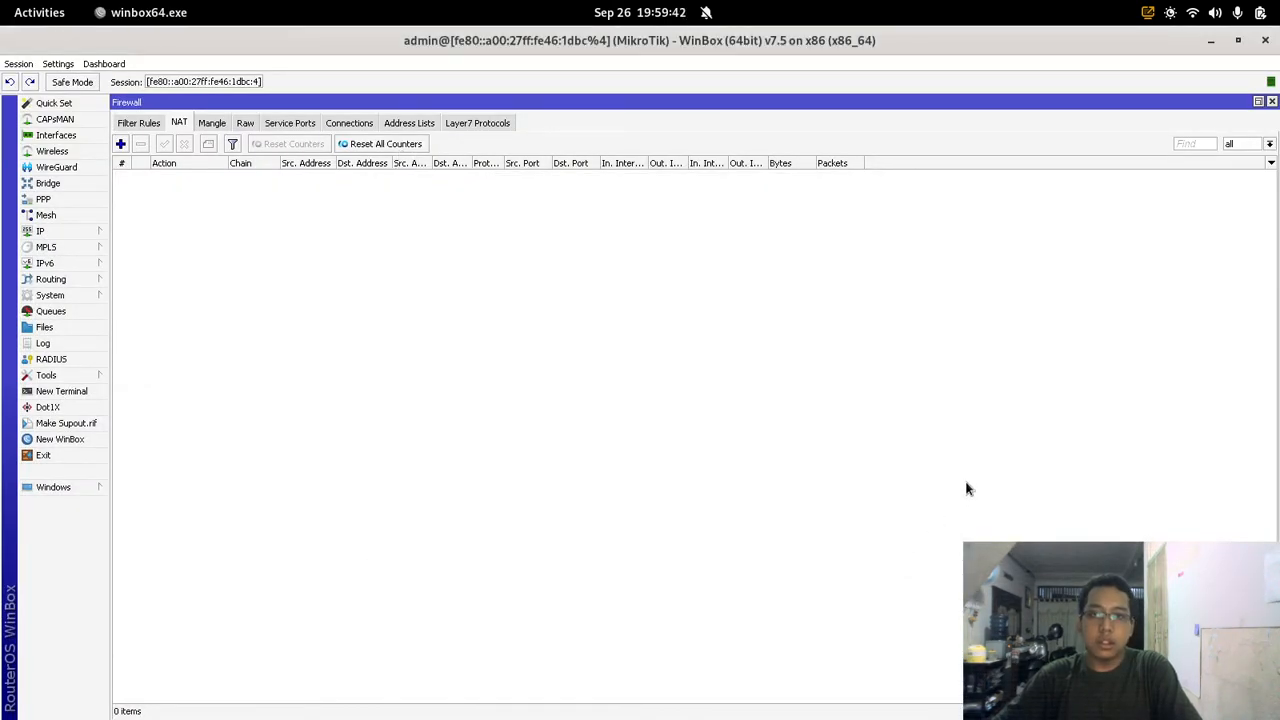
# Step: Close the Firewall, DHCP Server and Address List windows and open Quick Set
pyautogui.click(1272, 102)
pyautogui.click(1272, 102)
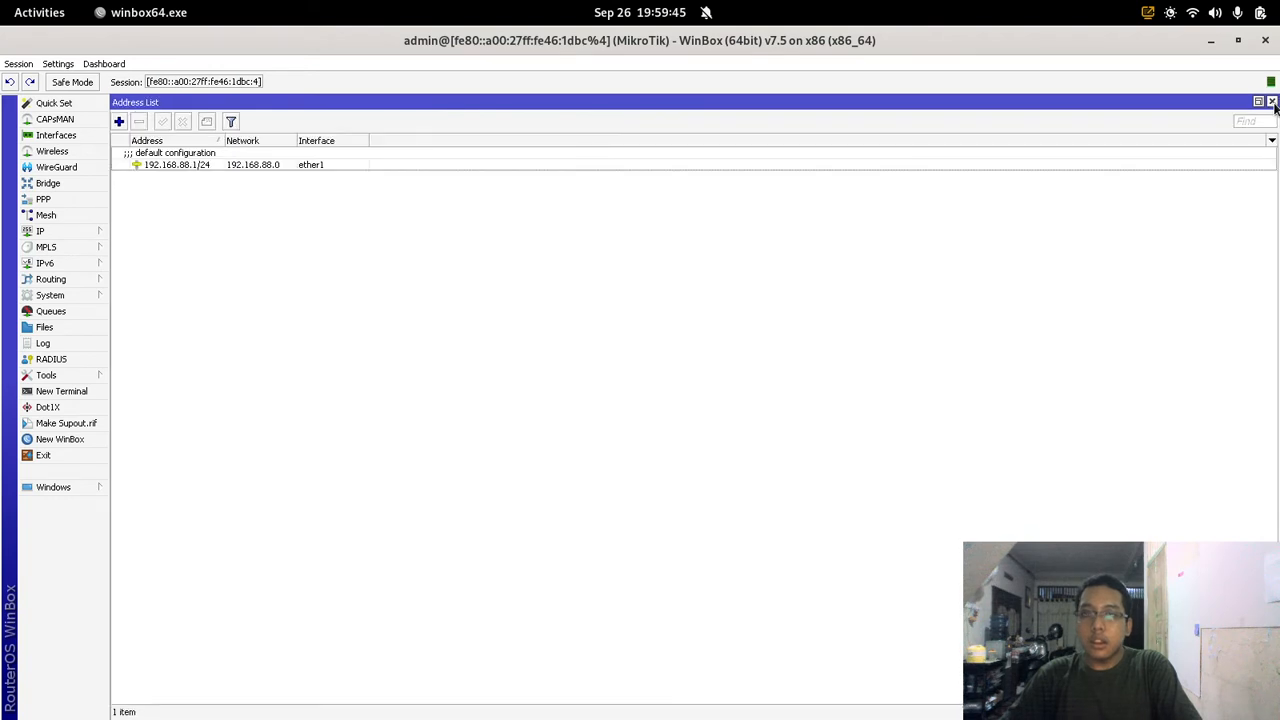
pyautogui.click(1272, 102)
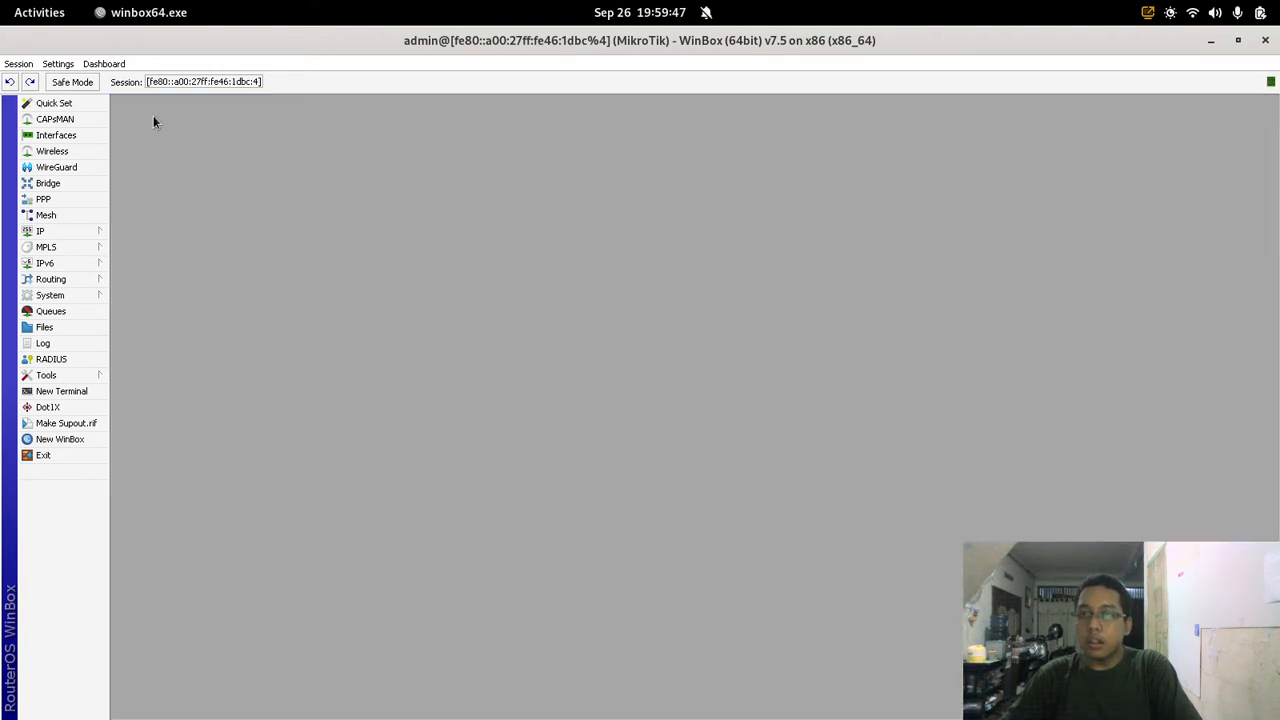
pyautogui.click(89, 106)
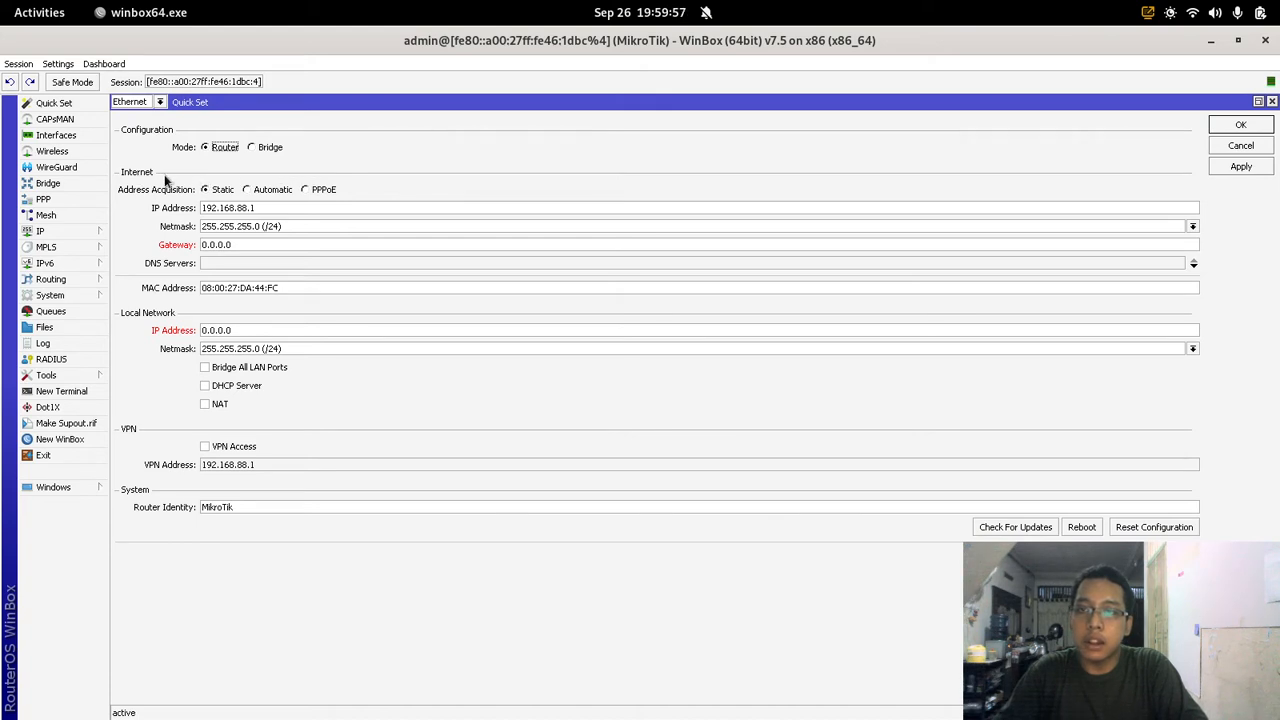
# Step: Set the WAN address to automatic and the LAN IP to 192.168.30.1
pyautogui.click(266, 189)
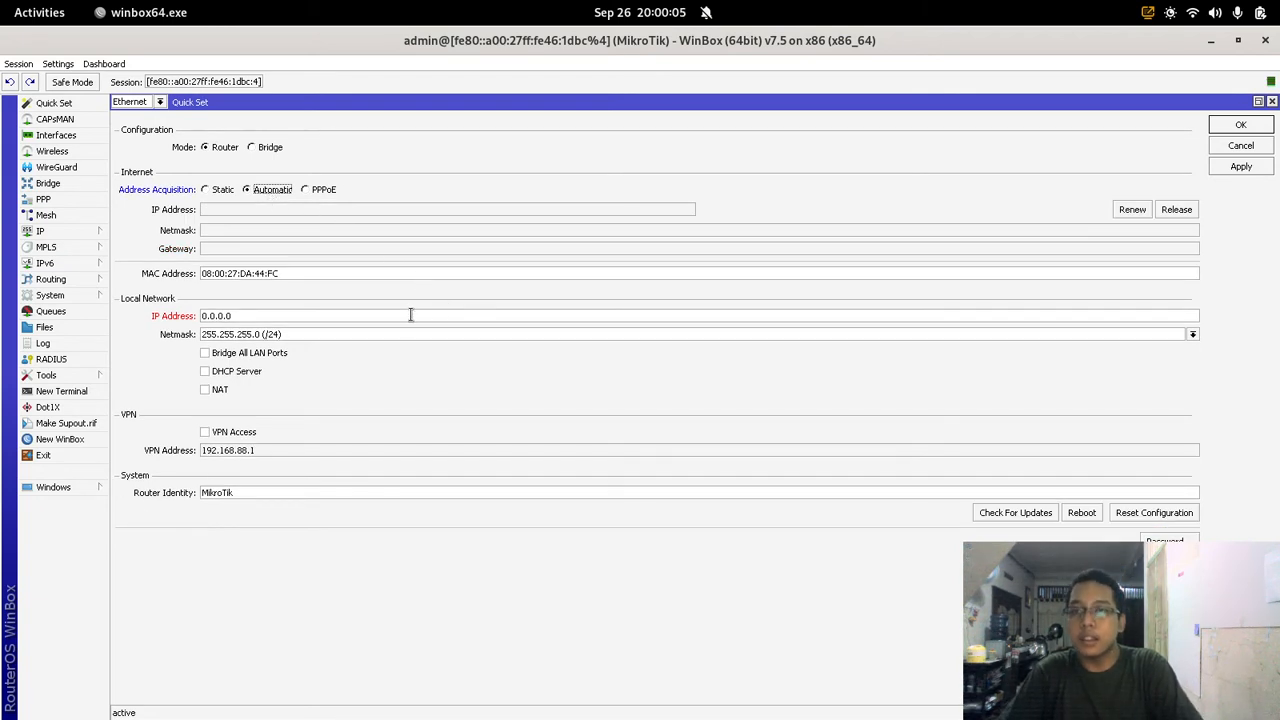
pyautogui.moveTo(383, 314); pyautogui.dragTo(186, 316)
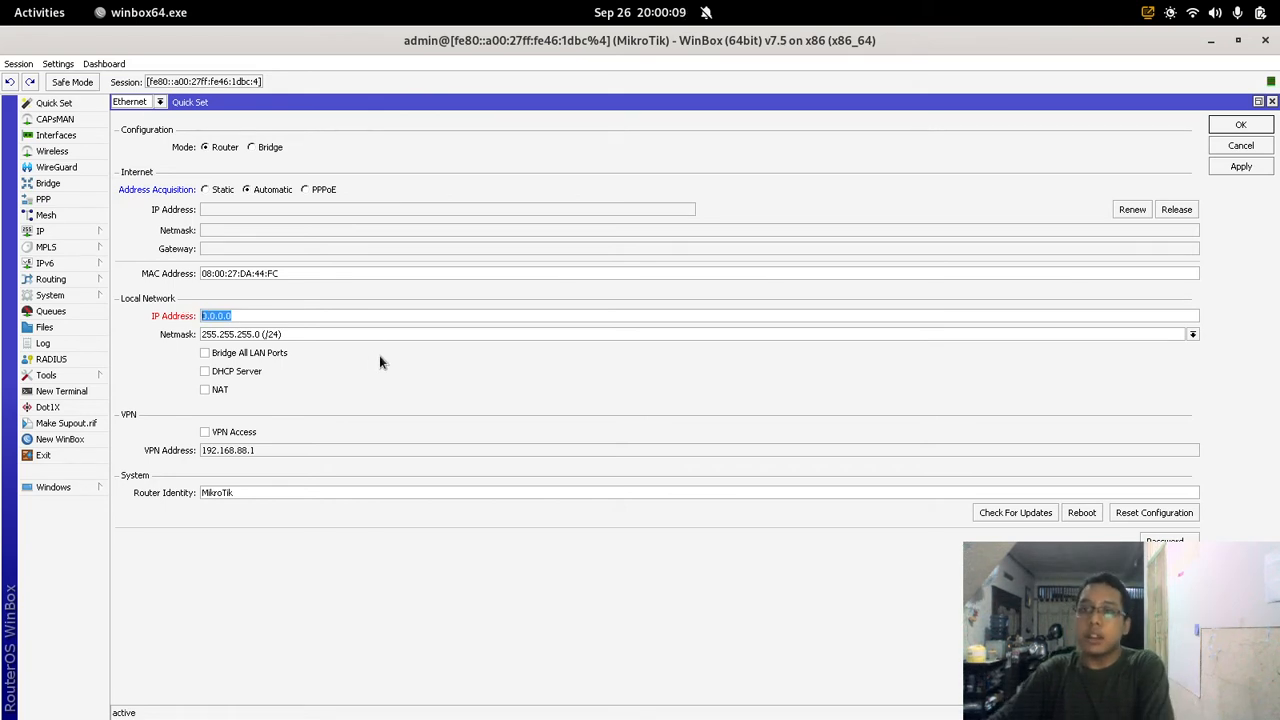
pyautogui.write('1')
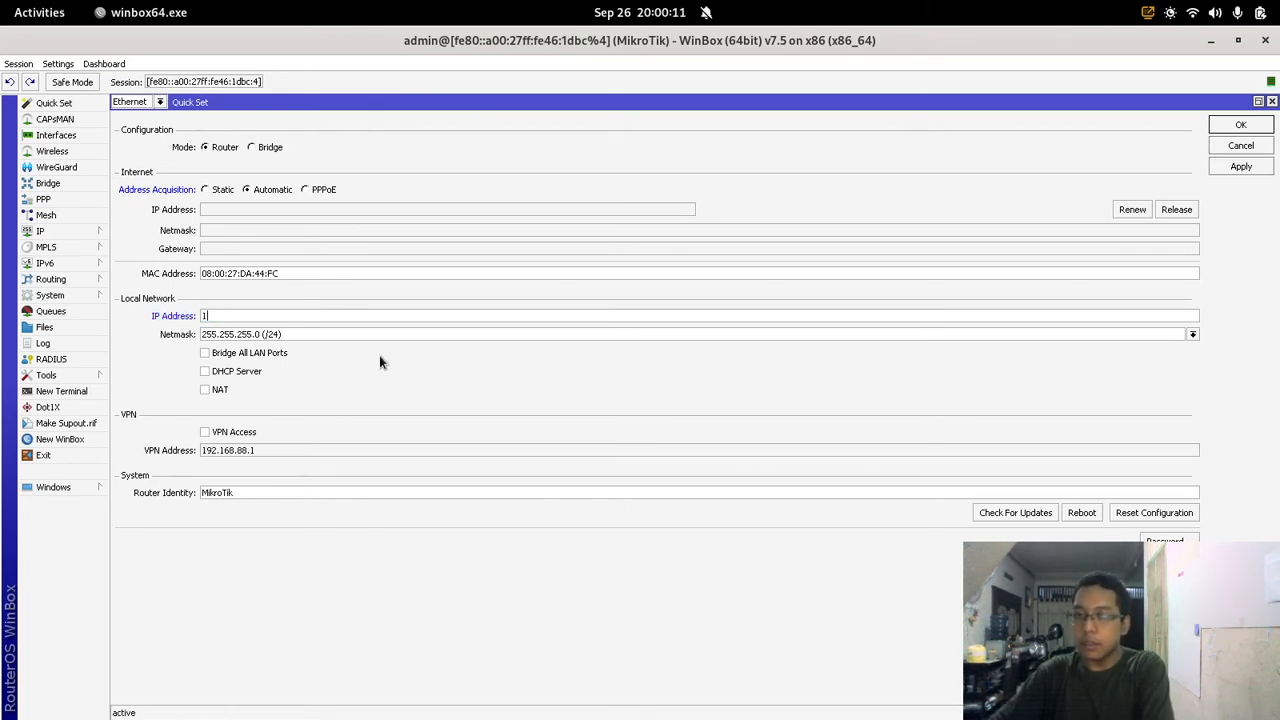
pyautogui.write('92.168.3')
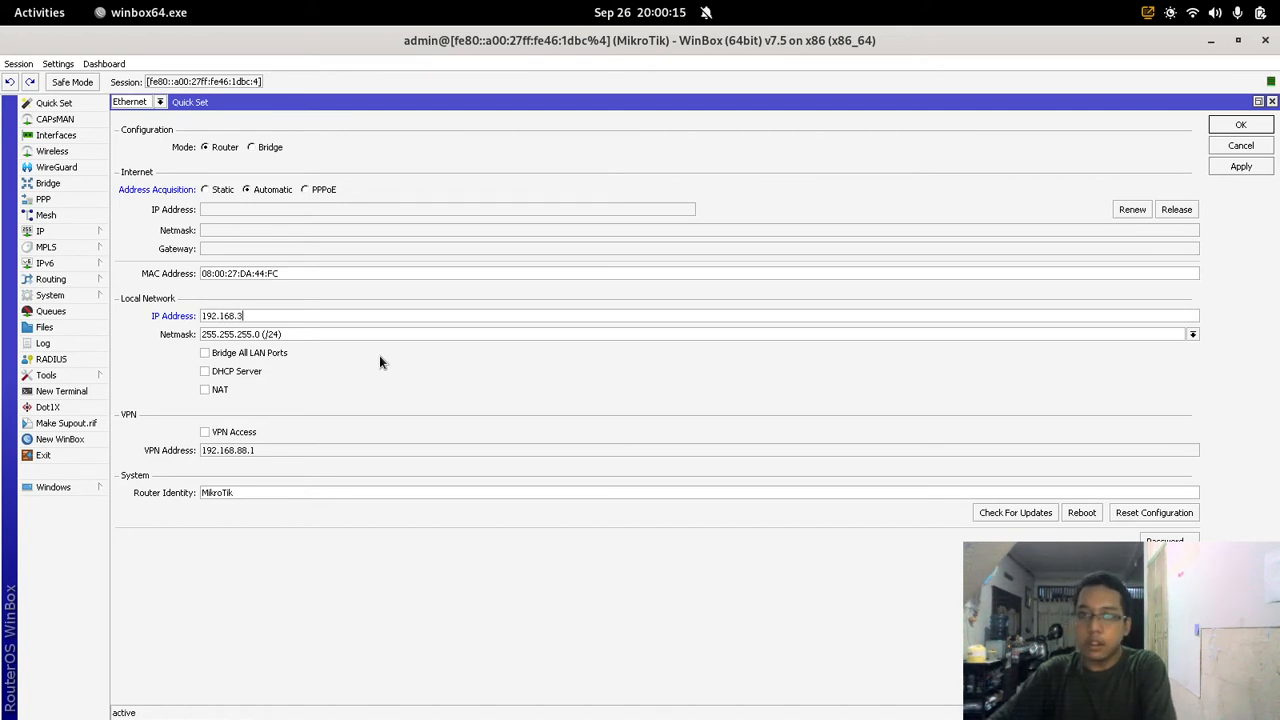
pyautogui.write('0.1')
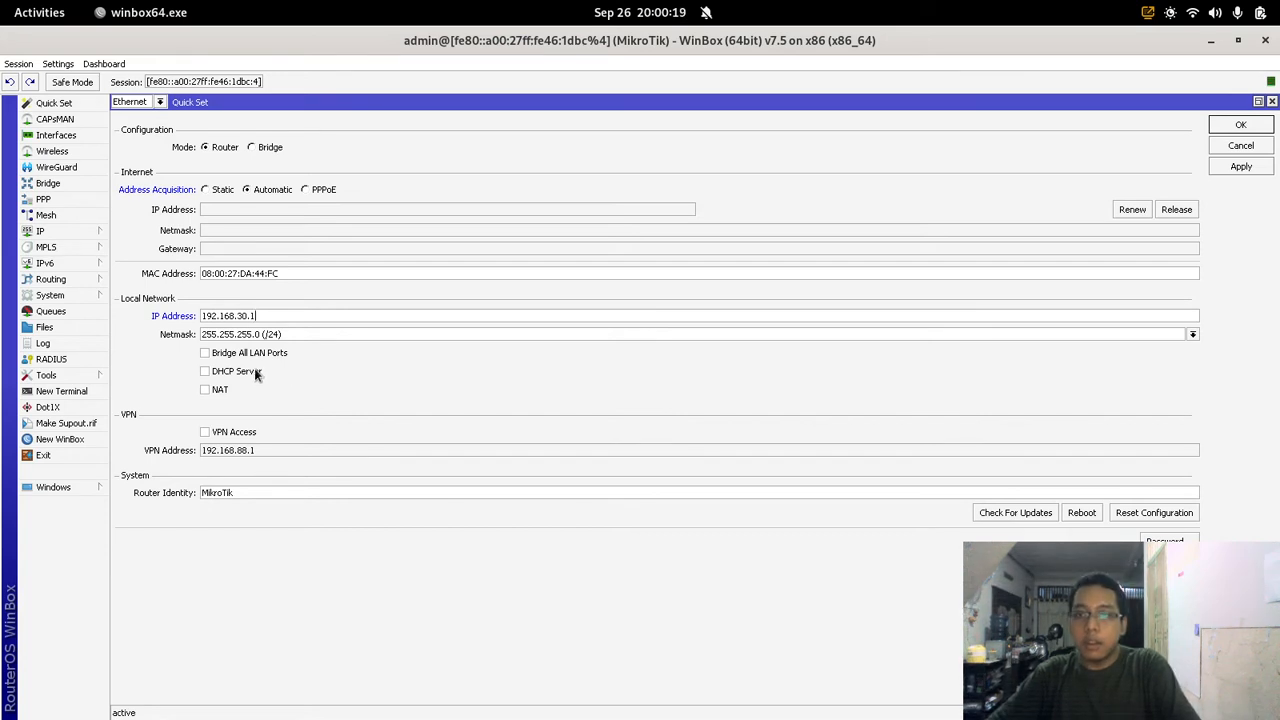
# Step: Enable DHCP range 192.168.30.2-192.168.30.254 and NAT, then apply Quick Set
pyautogui.click(255, 373)
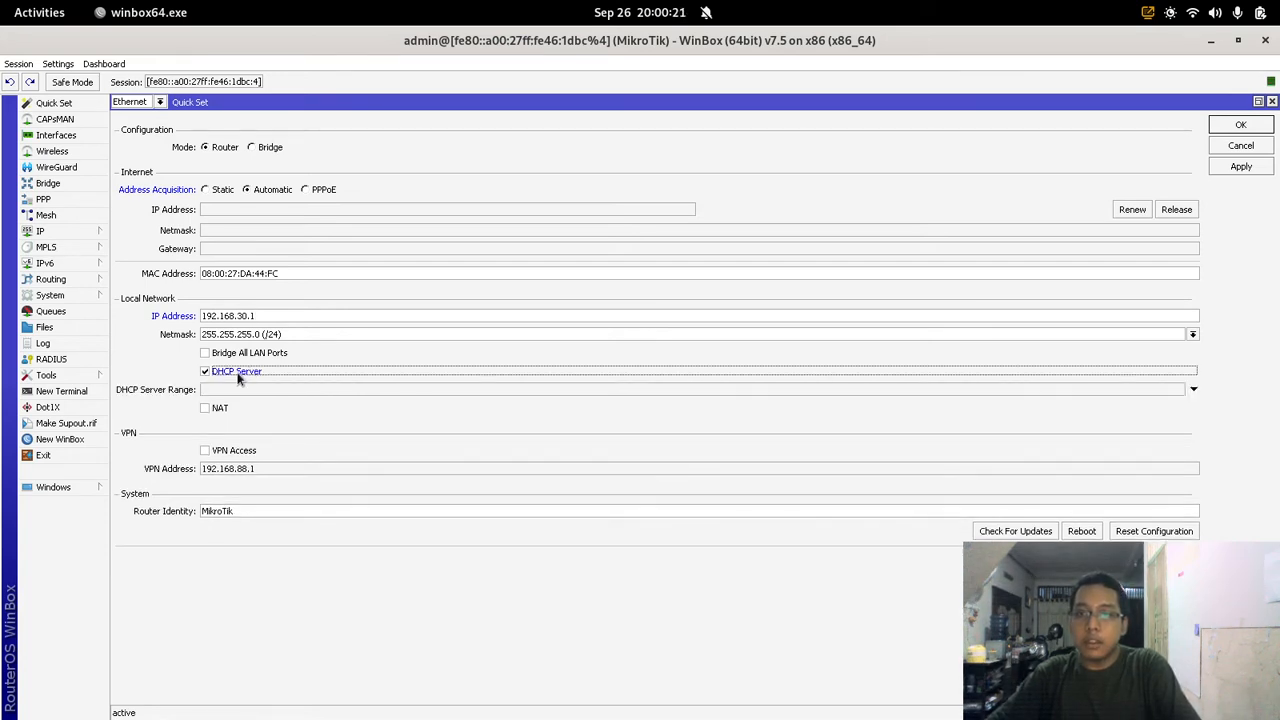
pyautogui.click(224, 407)
pyautogui.click(237, 391)
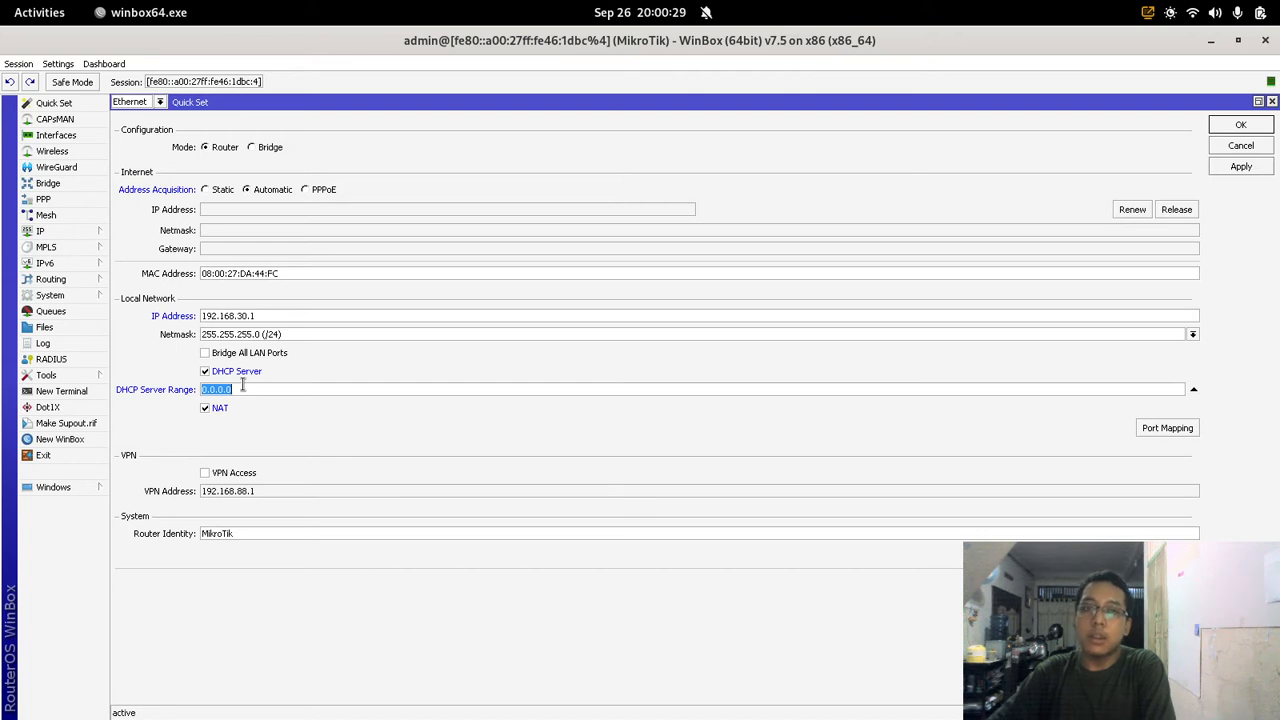
pyautogui.write('192.168.')
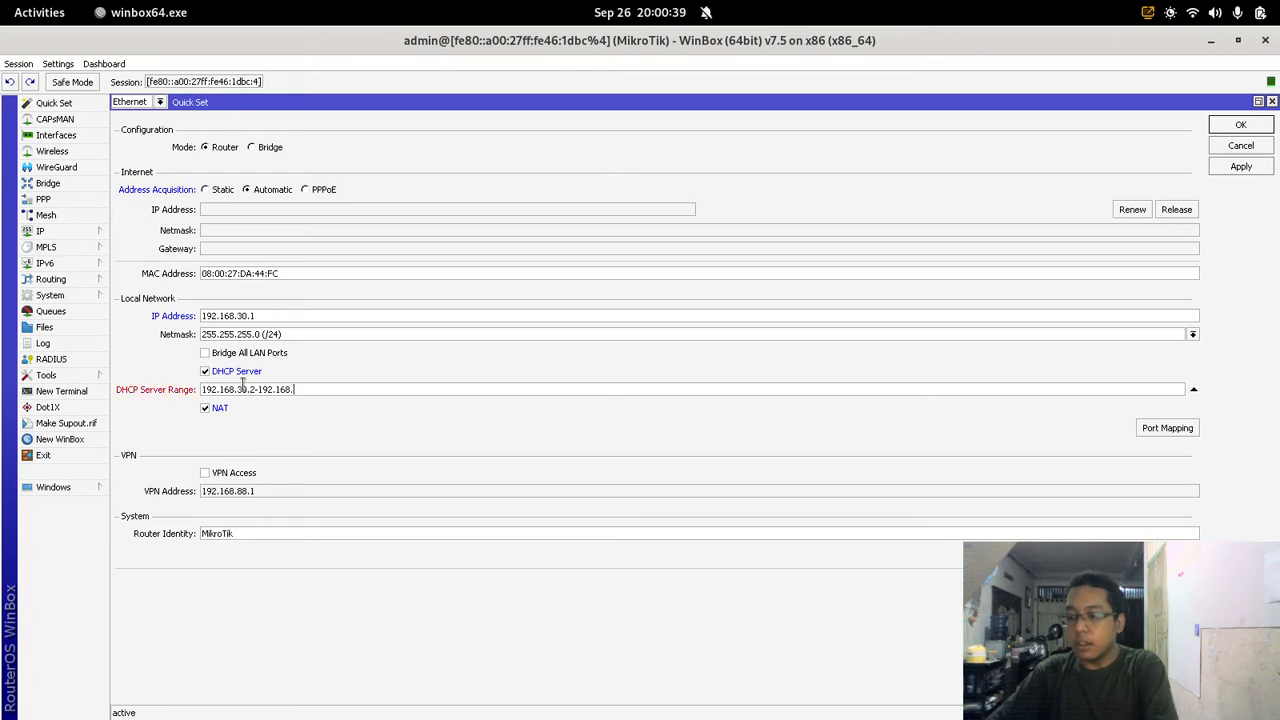
pyautogui.write('30.254')
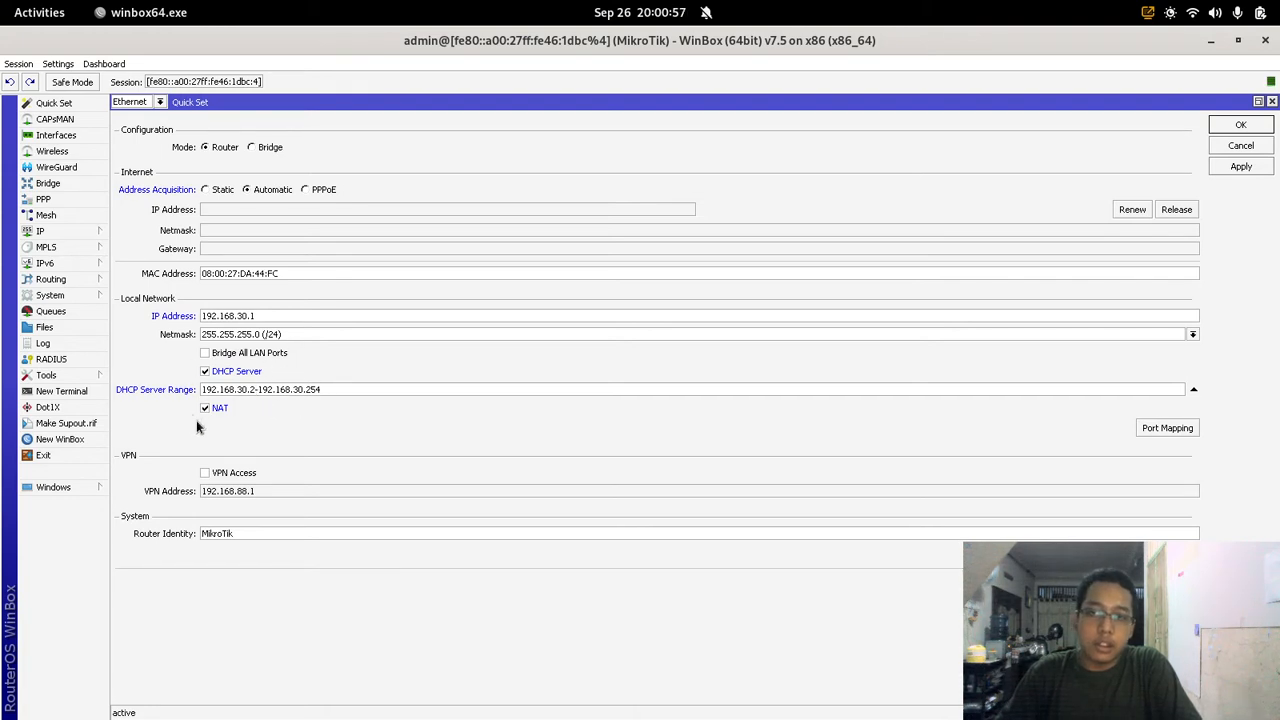
pyautogui.click(1256, 169)
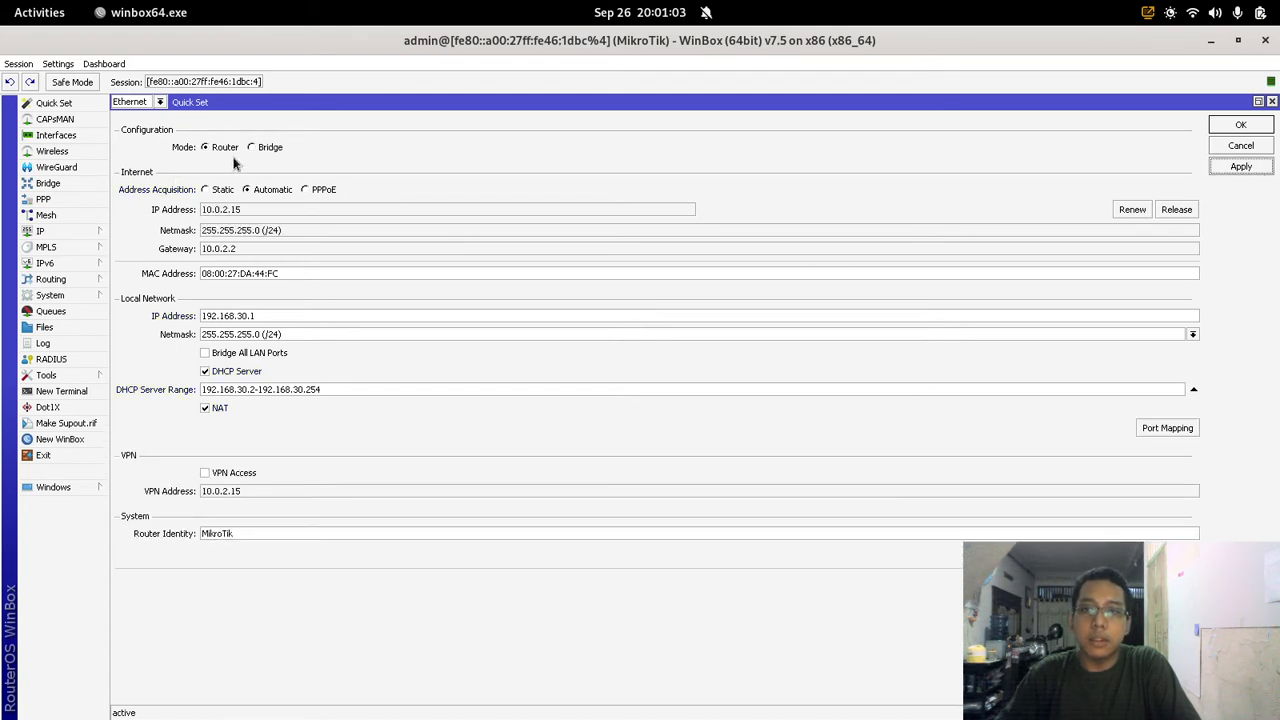
# Step: Close Quick Set, review IP Addresses, and open the DHCP Server list
pyautogui.click(1255, 128)
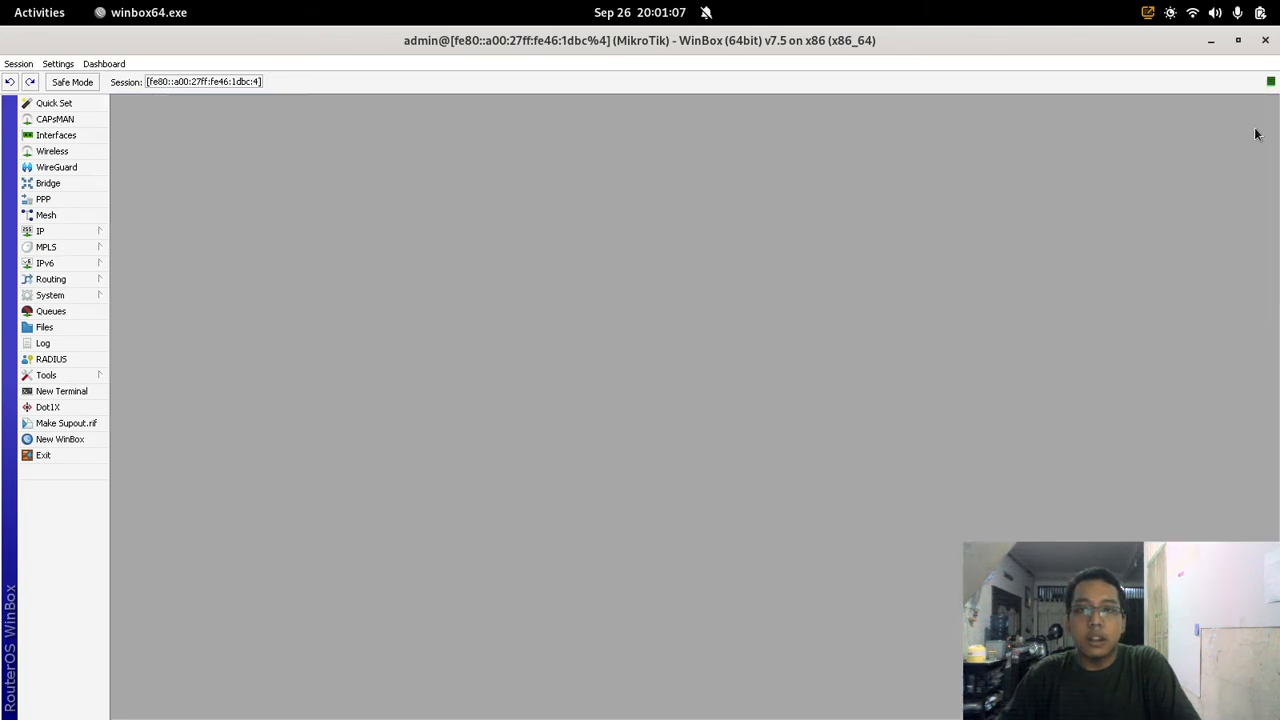
pyautogui.click(90, 233)
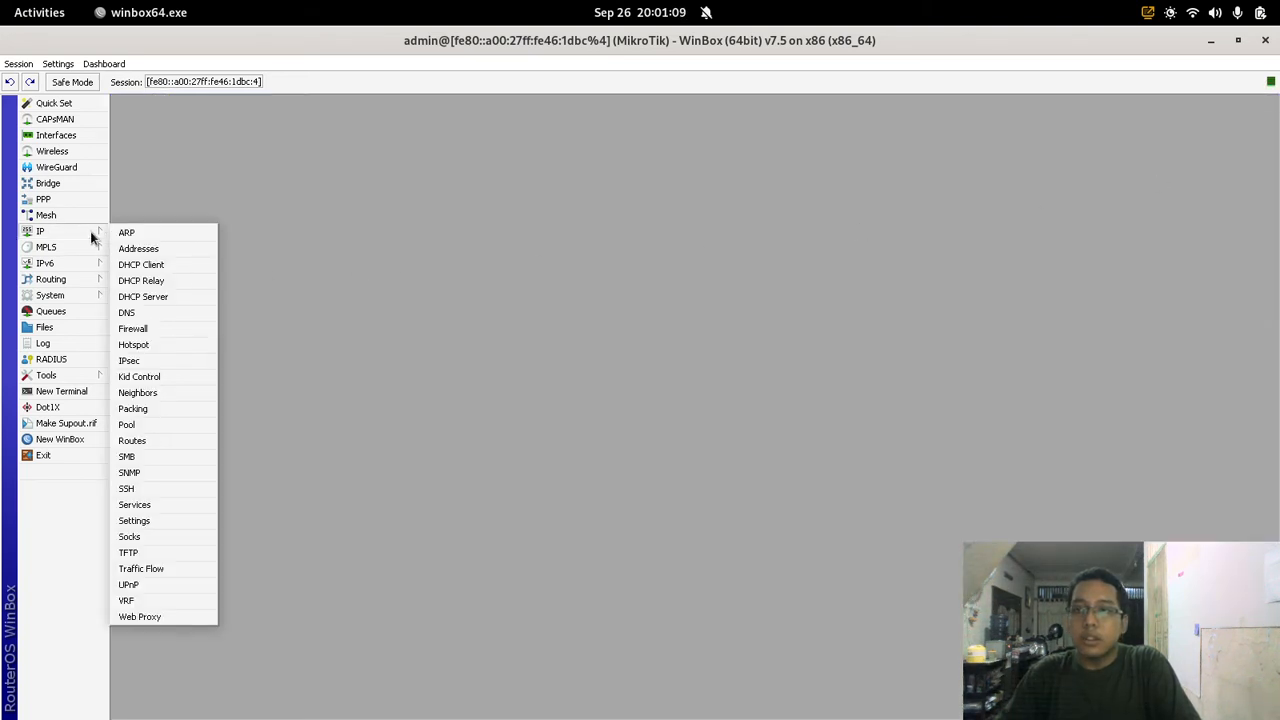
pyautogui.click(130, 248)
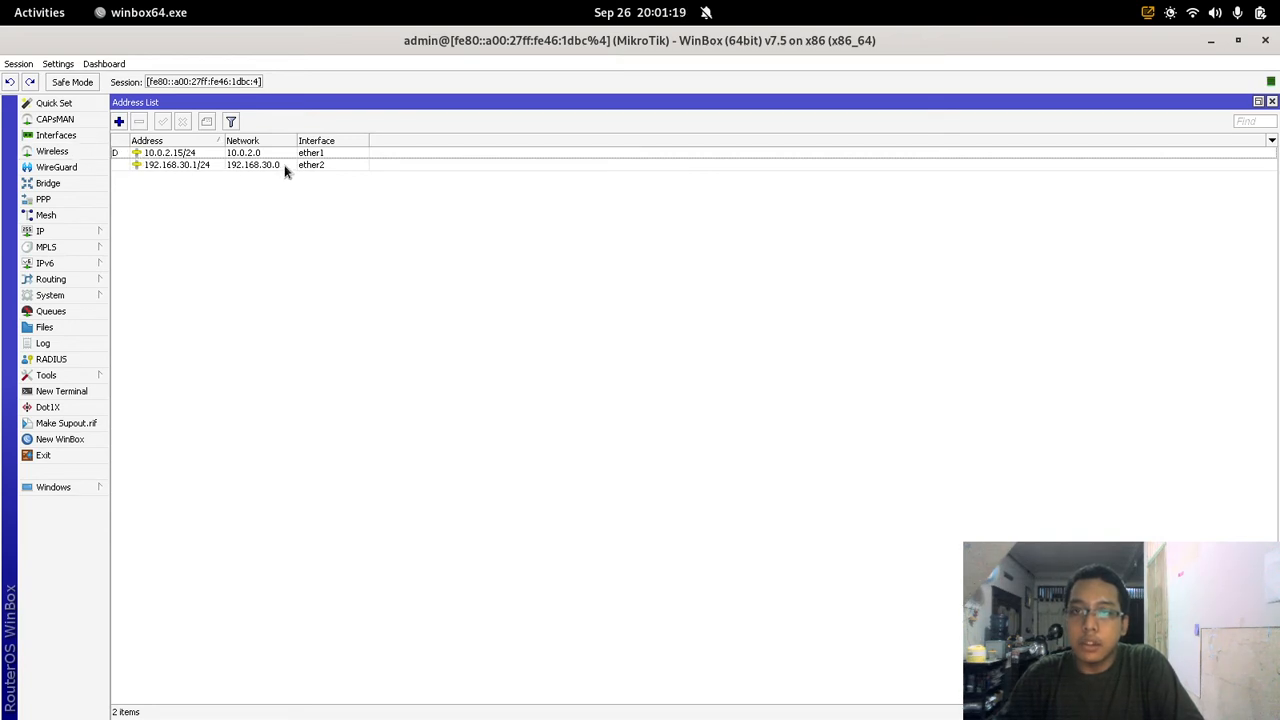
pyautogui.click(89, 230)
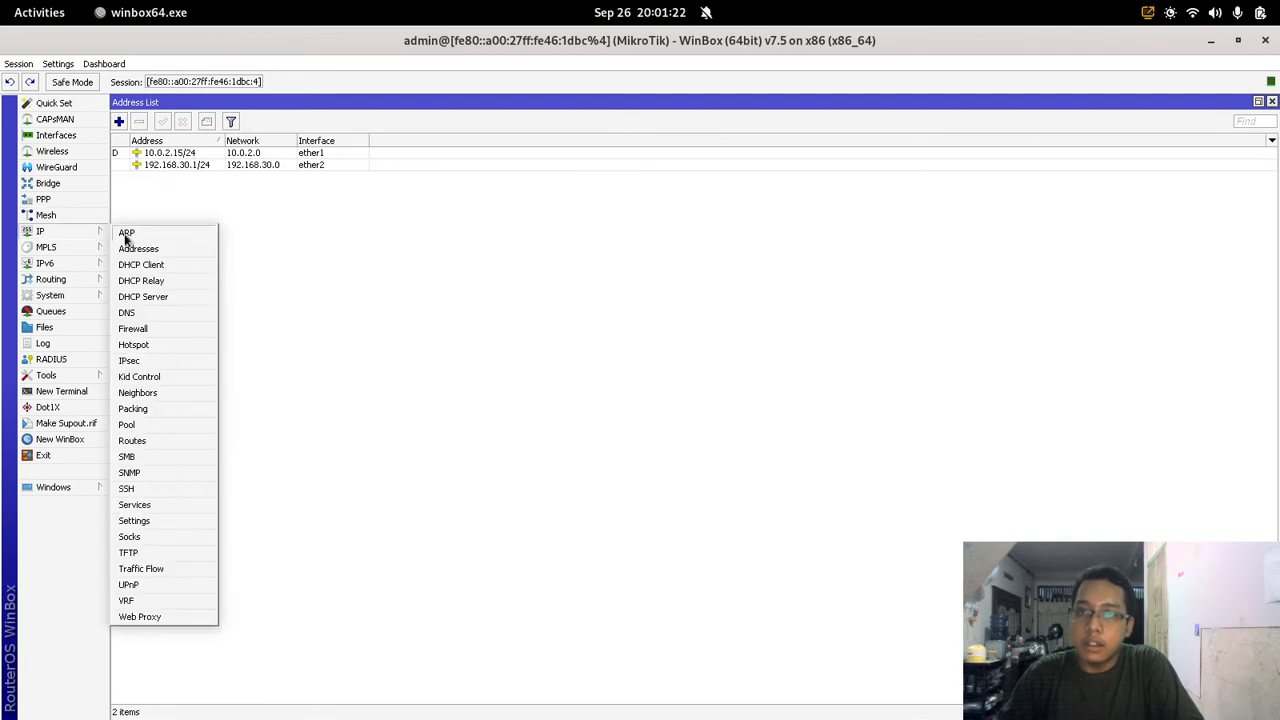
pyautogui.click(158, 297)
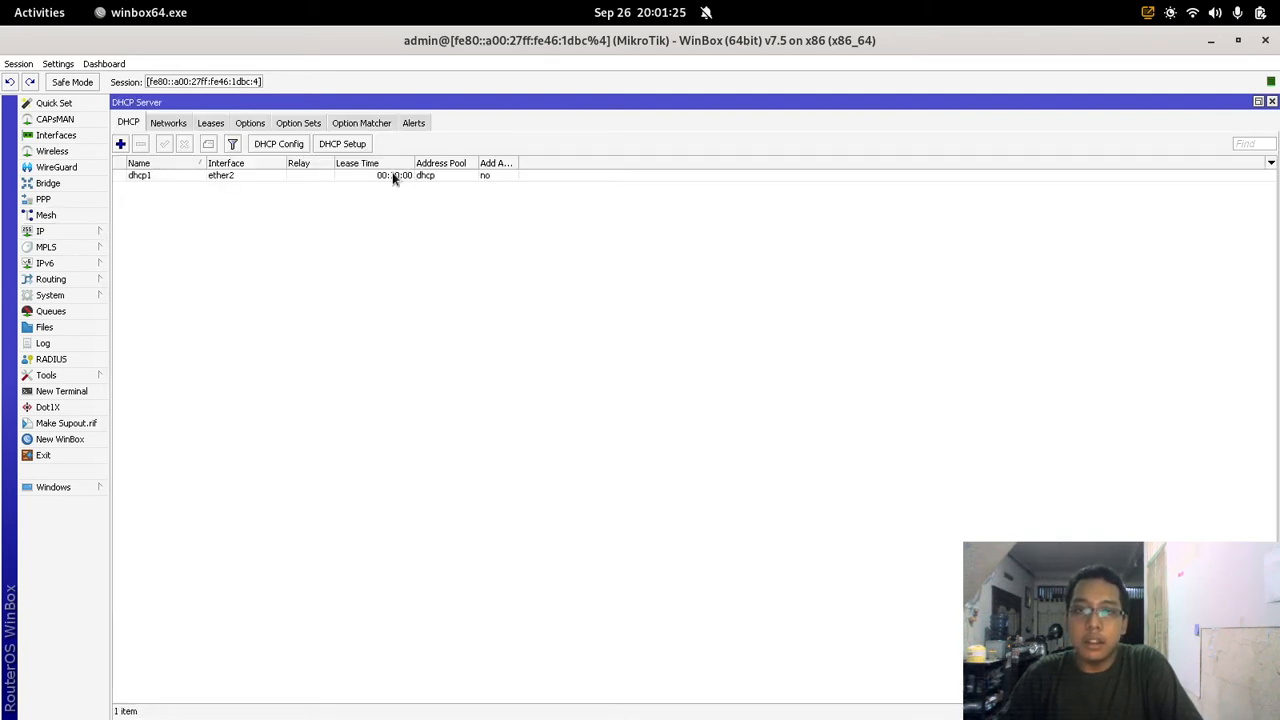
# Step: Change dhcp1's lease time to 10:00:00 and save
pyautogui.doubleClick(281, 174)
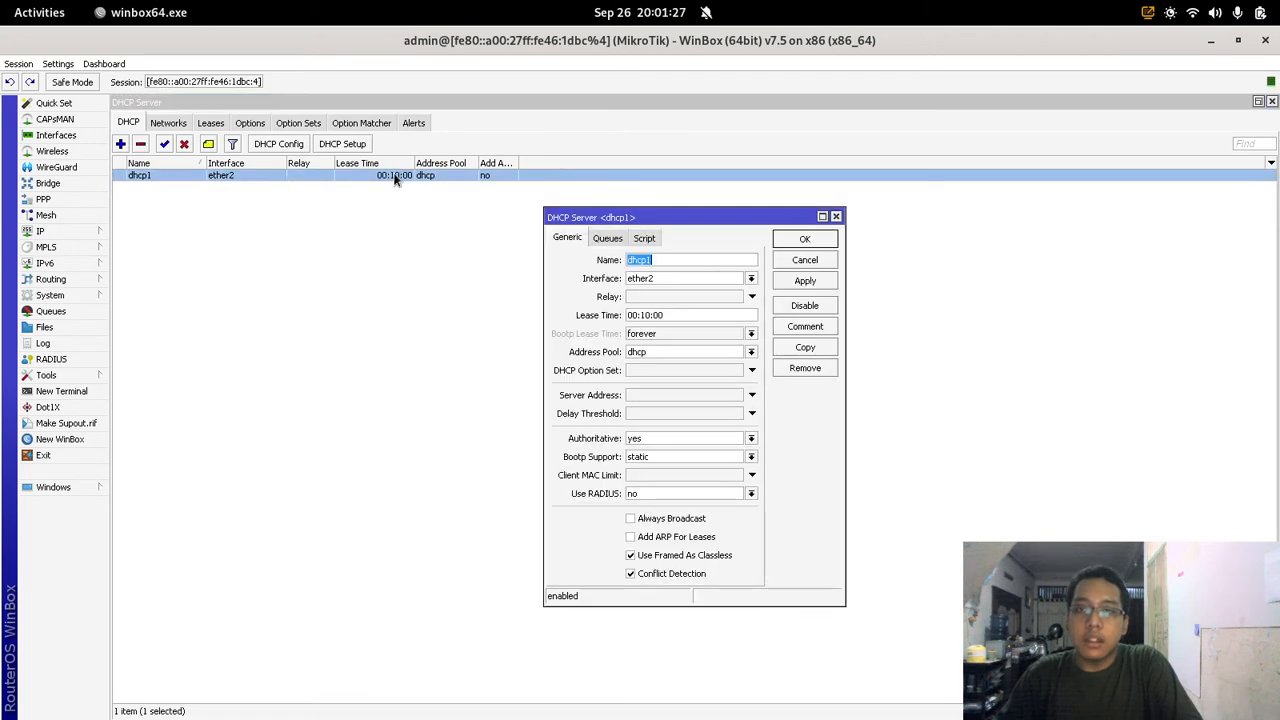
pyautogui.click(646, 312)
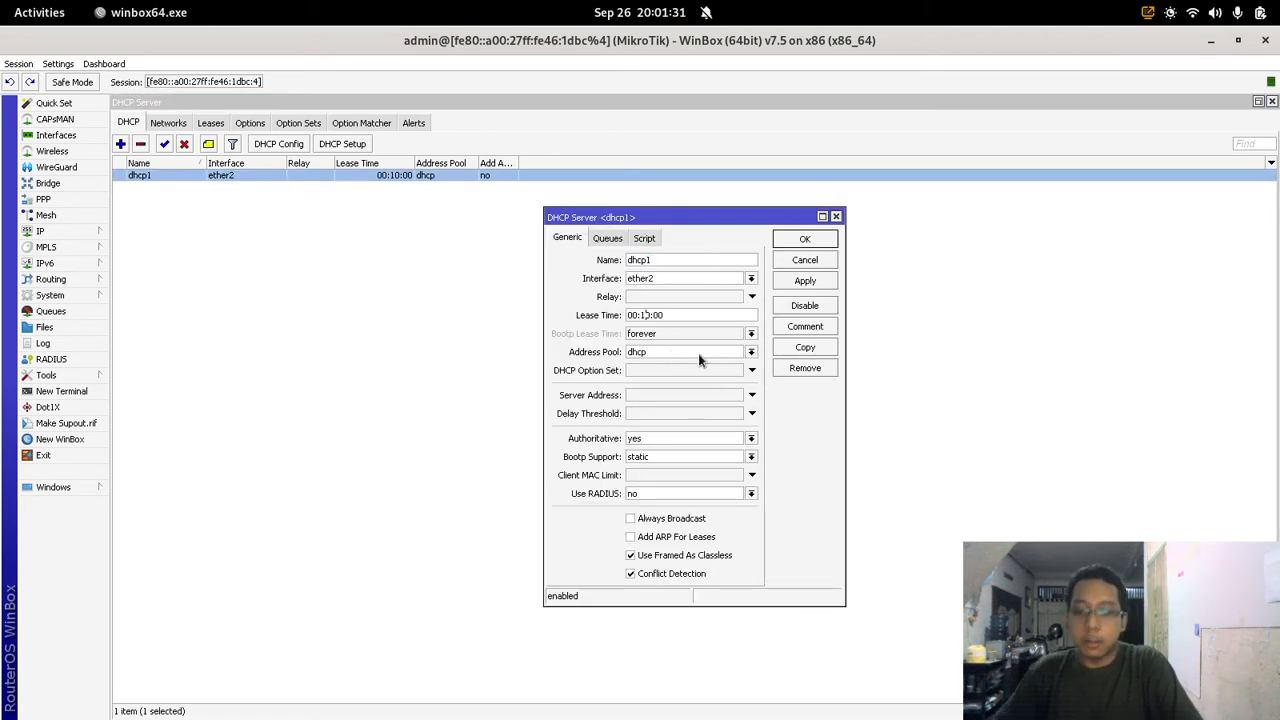
pyautogui.press('BackSpace')
pyautogui.write('0')
pyautogui.press('Left')
pyautogui.press('Left')
pyautogui.press('Left')
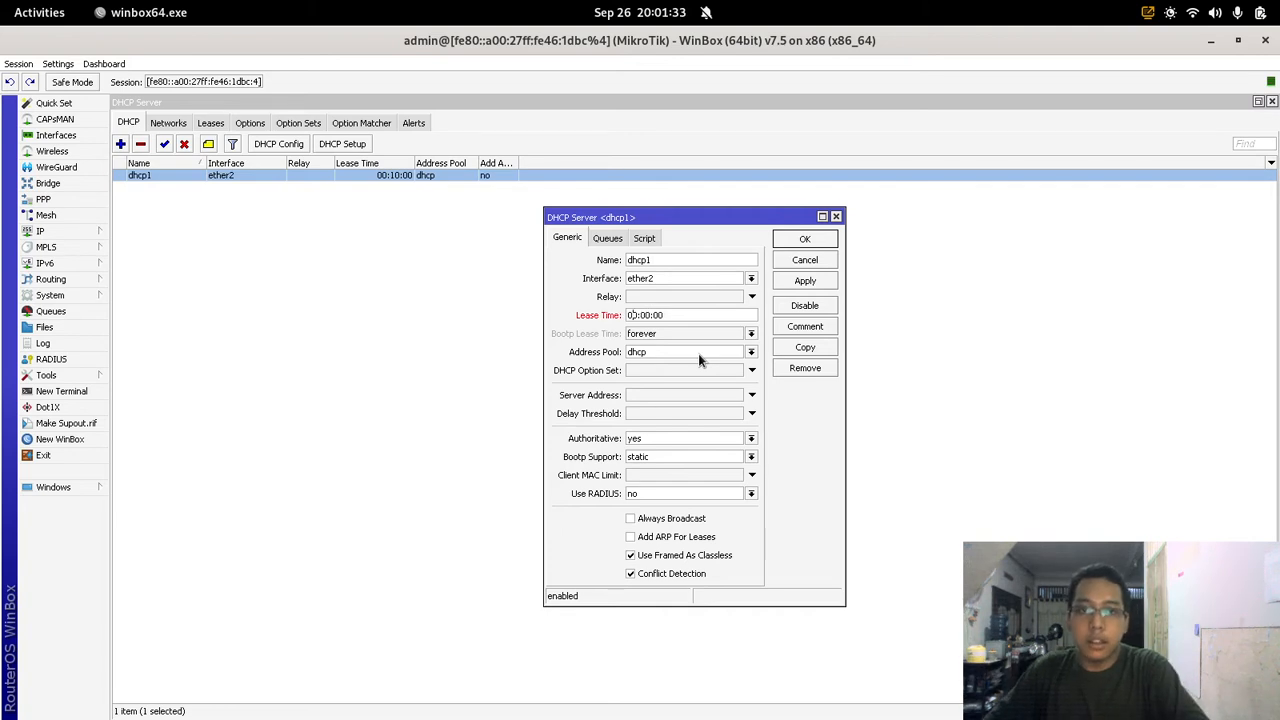
pyautogui.press('BackSpace')
pyautogui.write('1')
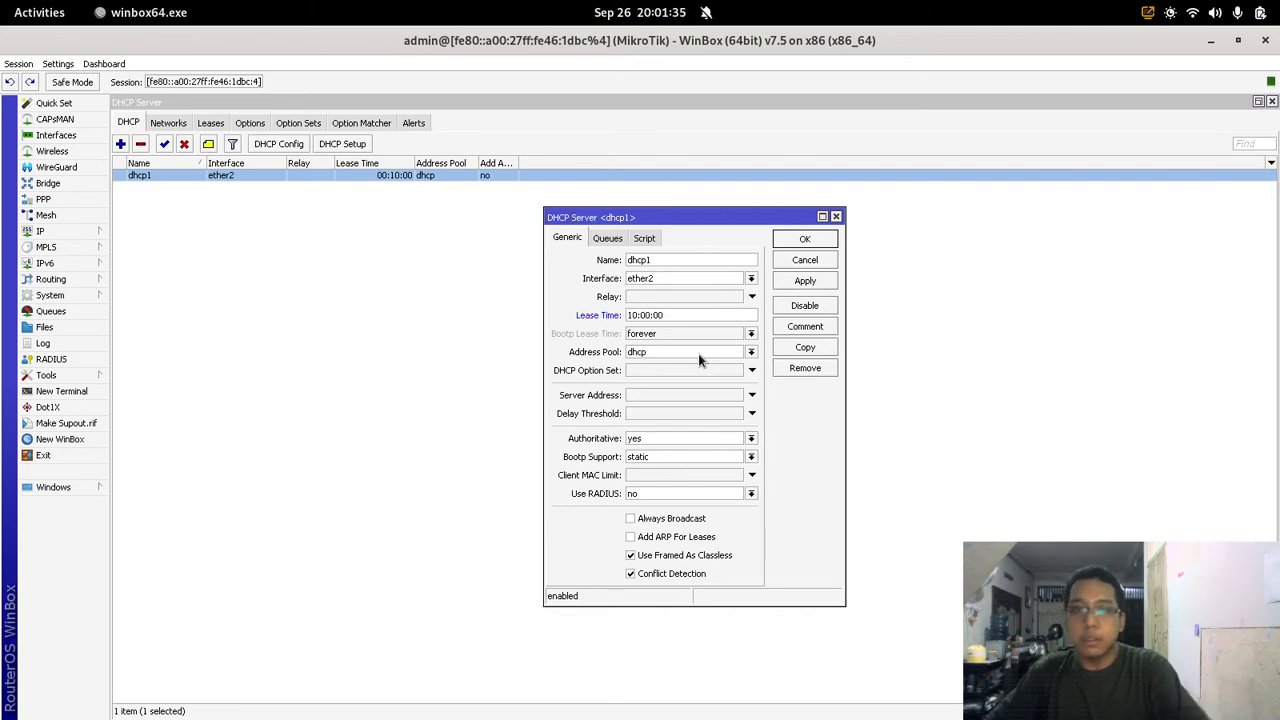
pyautogui.click(818, 284)
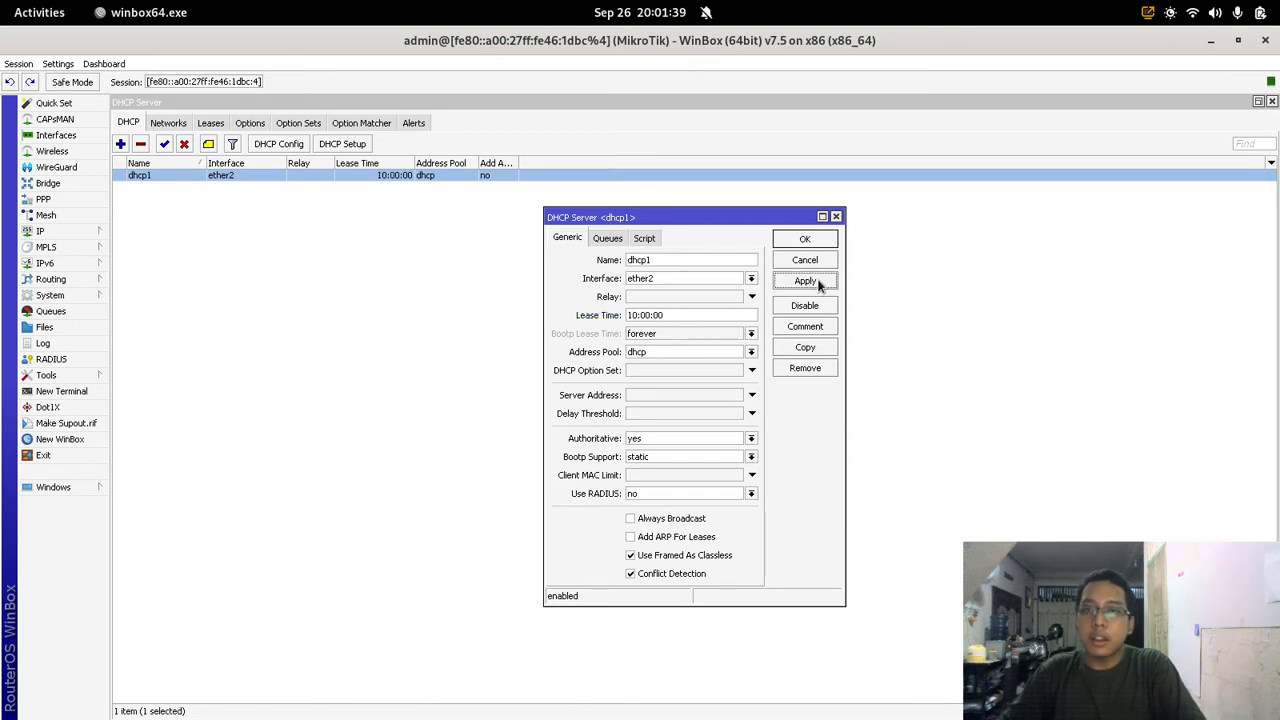
pyautogui.click(818, 240)
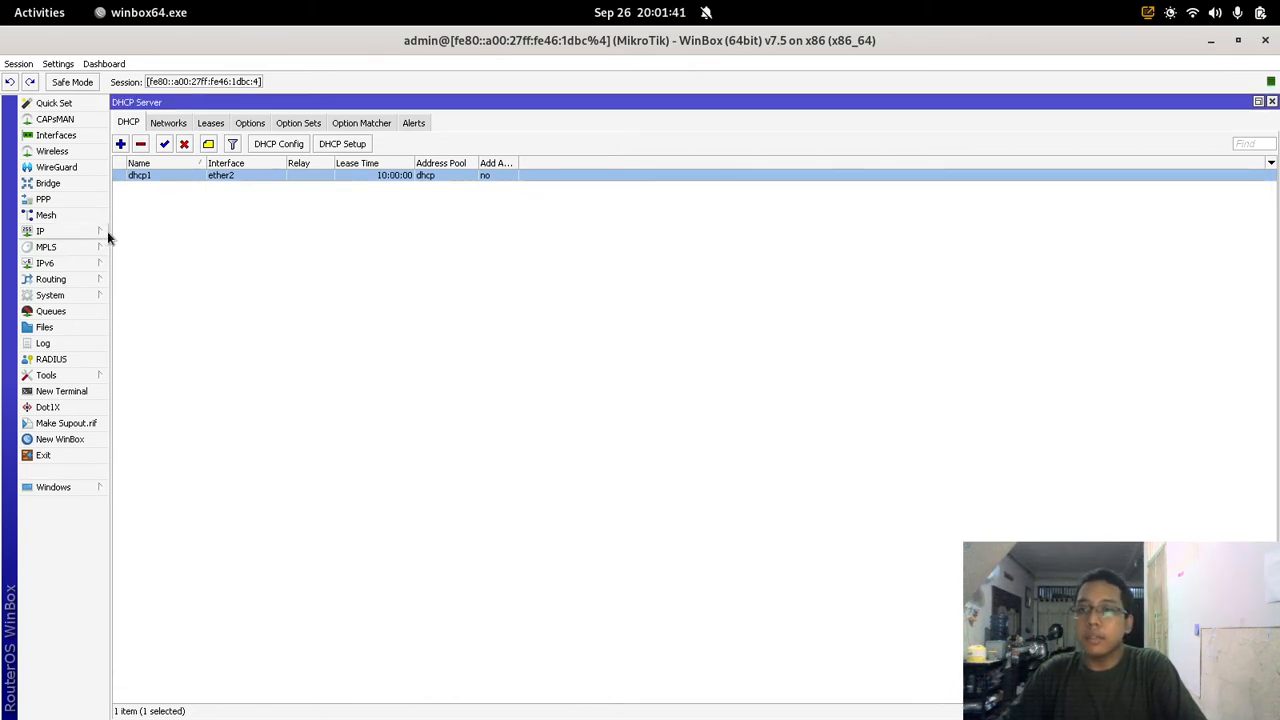
# Step: Close the leftover windows and tick Enabled in IP > Web Proxy
pyautogui.click(1273, 103)
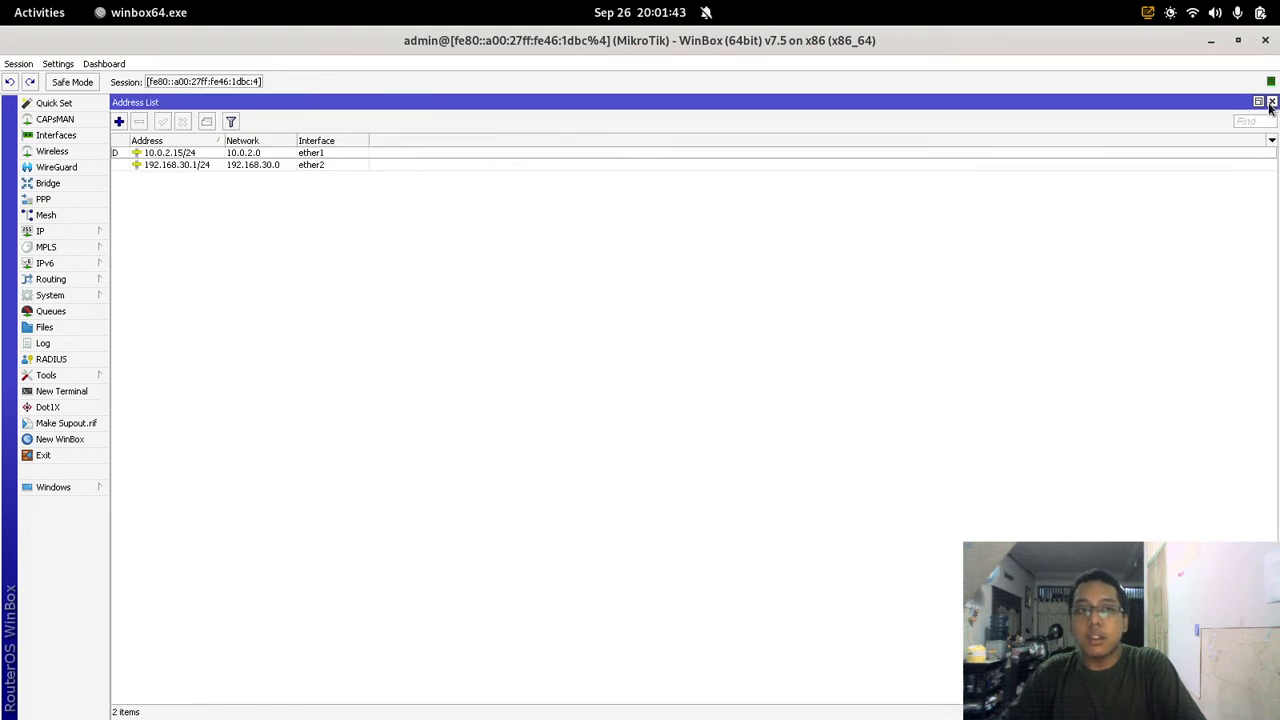
pyautogui.click(1272, 102)
pyautogui.click(78, 237)
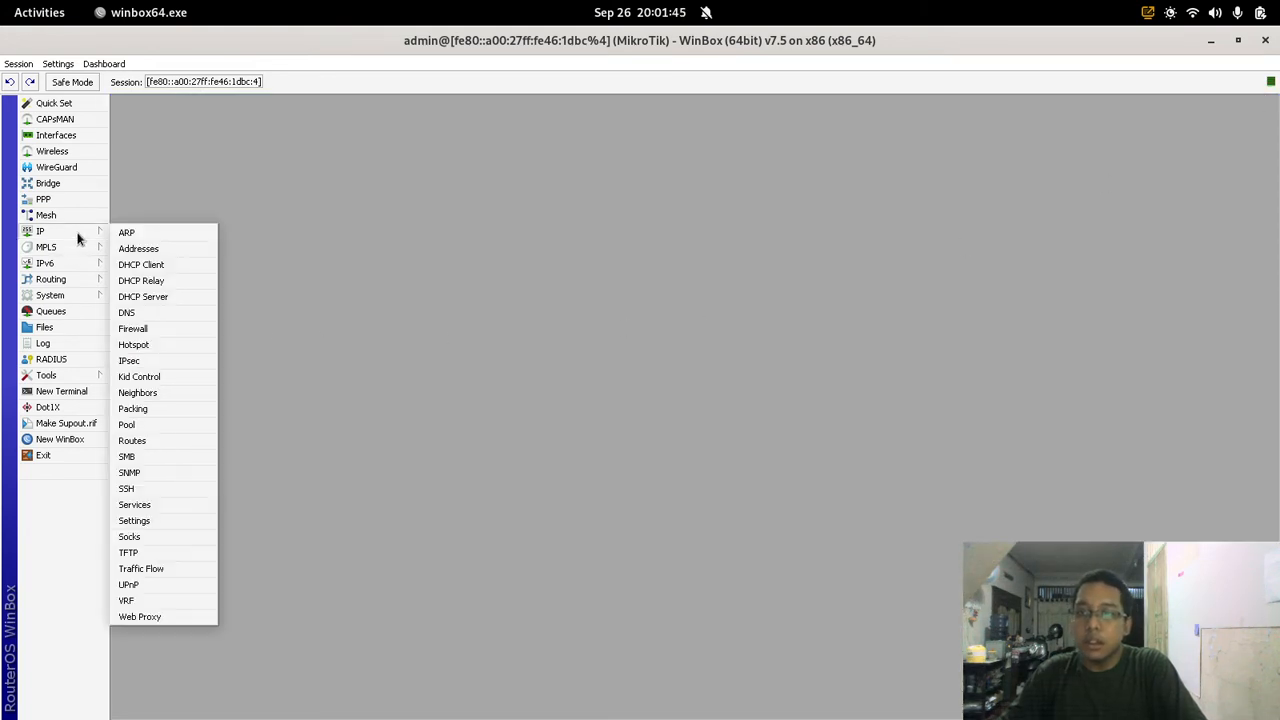
pyautogui.click(187, 617)
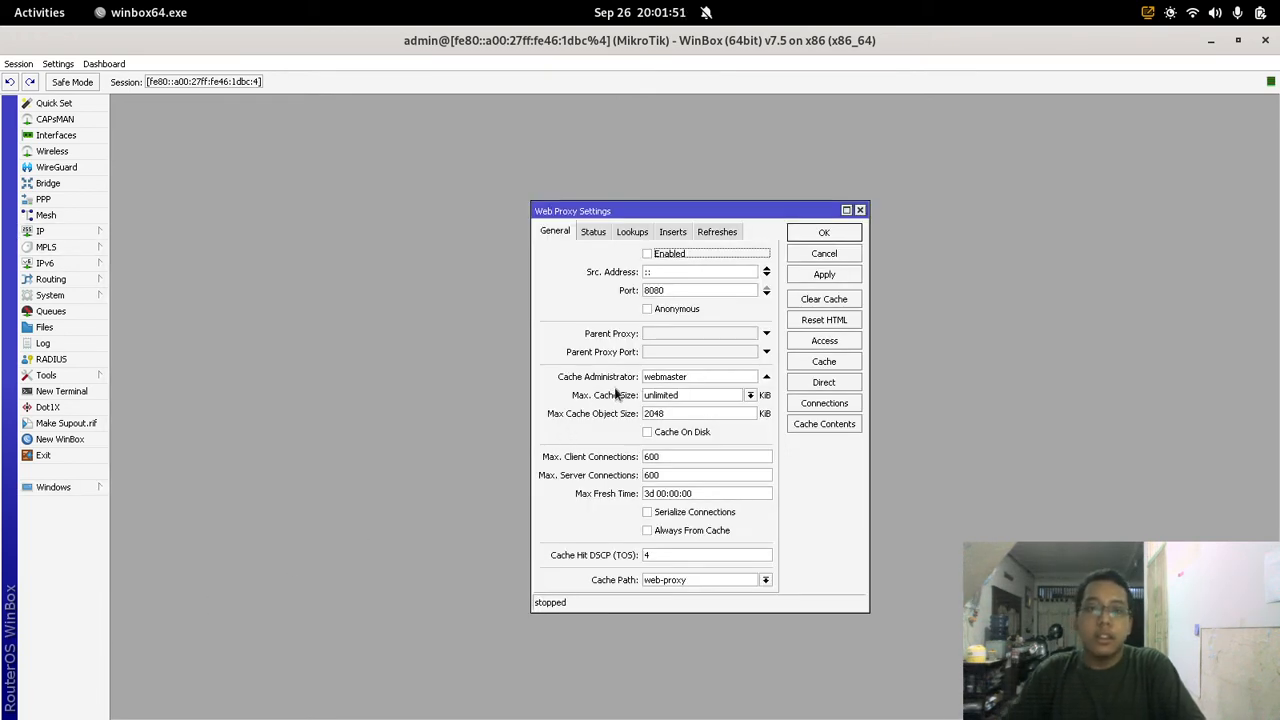
pyautogui.click(653, 258)
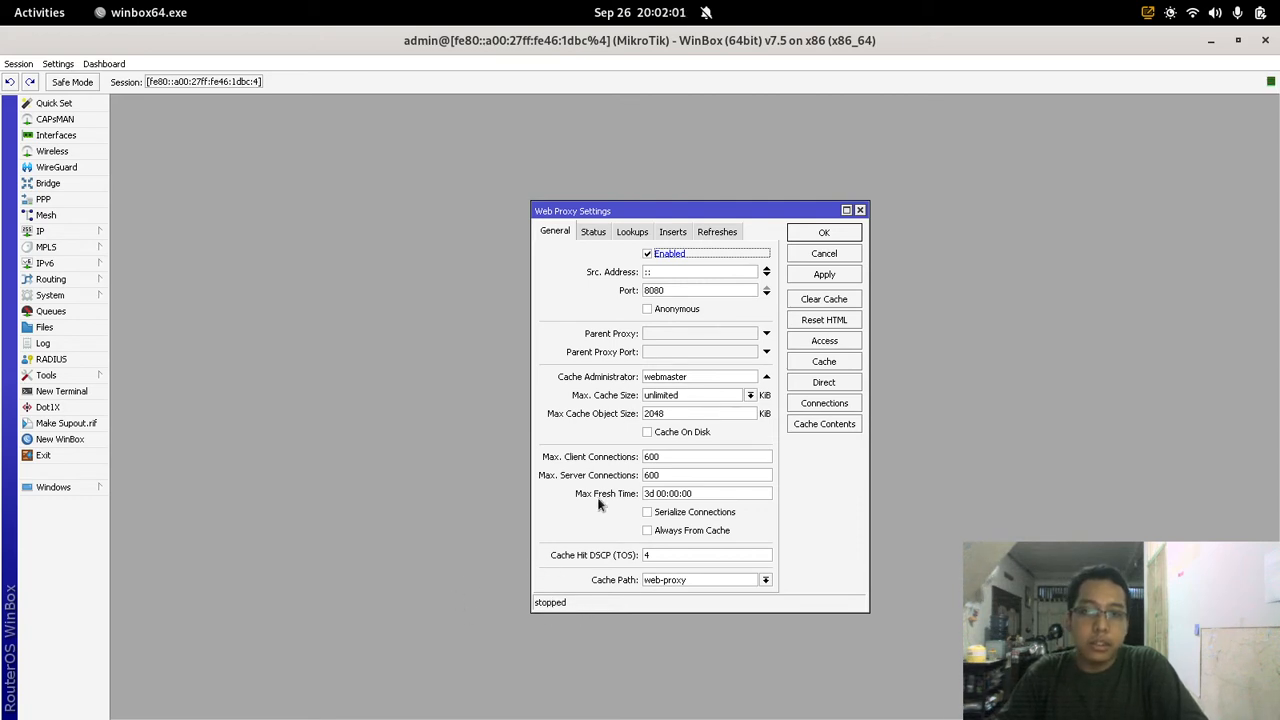
# Step: Replace the cache administrator with the owner's name and apply the proxy settings
pyautogui.click(713, 377)
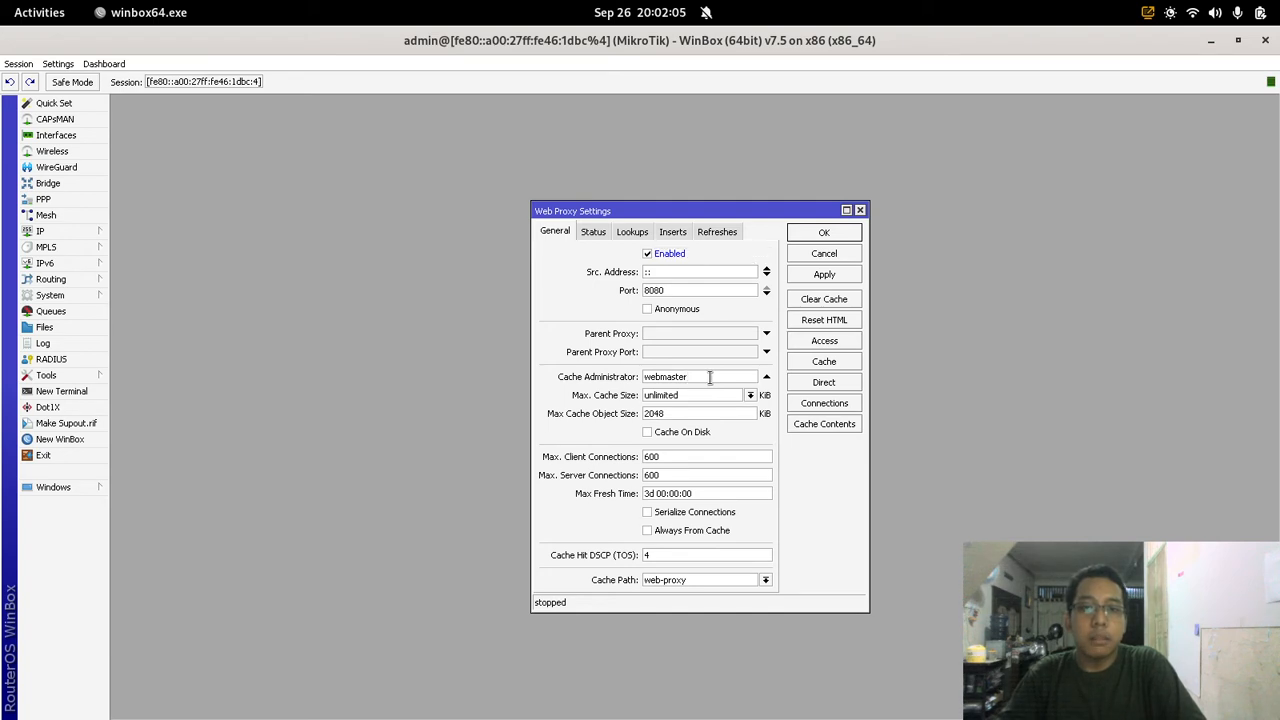
pyautogui.moveTo(707, 377); pyautogui.dragTo(614, 380)
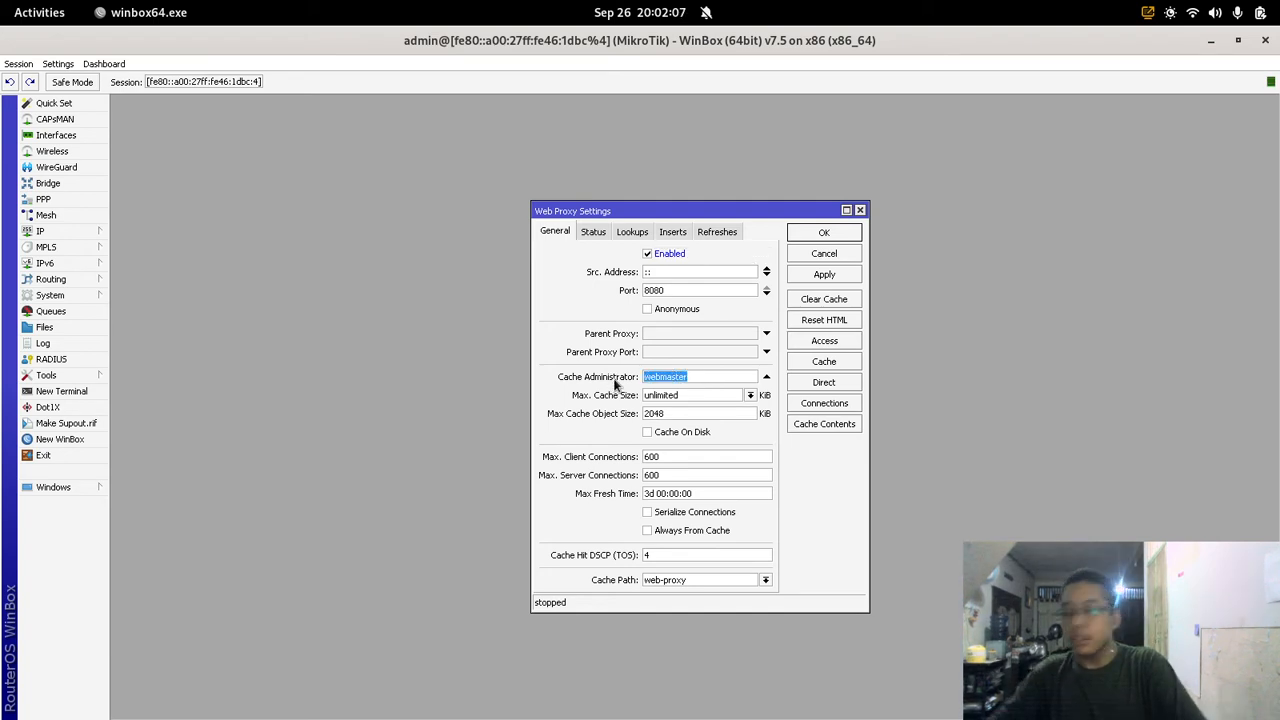
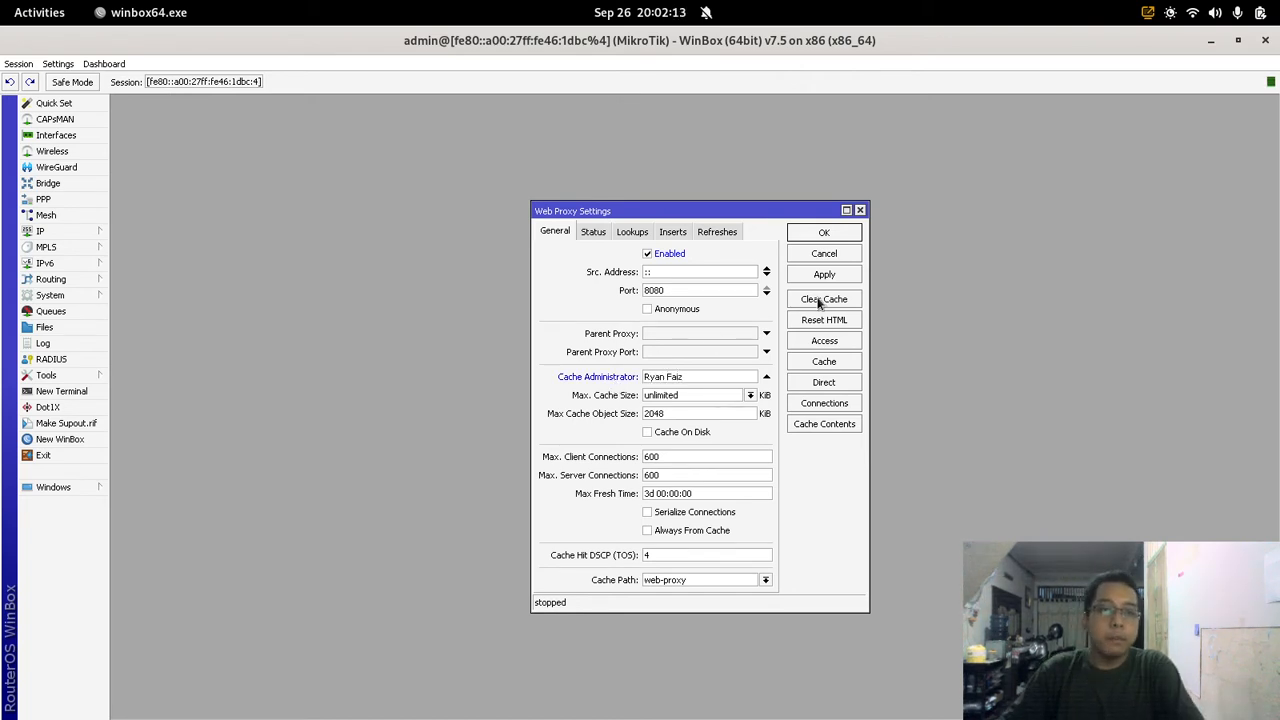
pyautogui.click(810, 282)
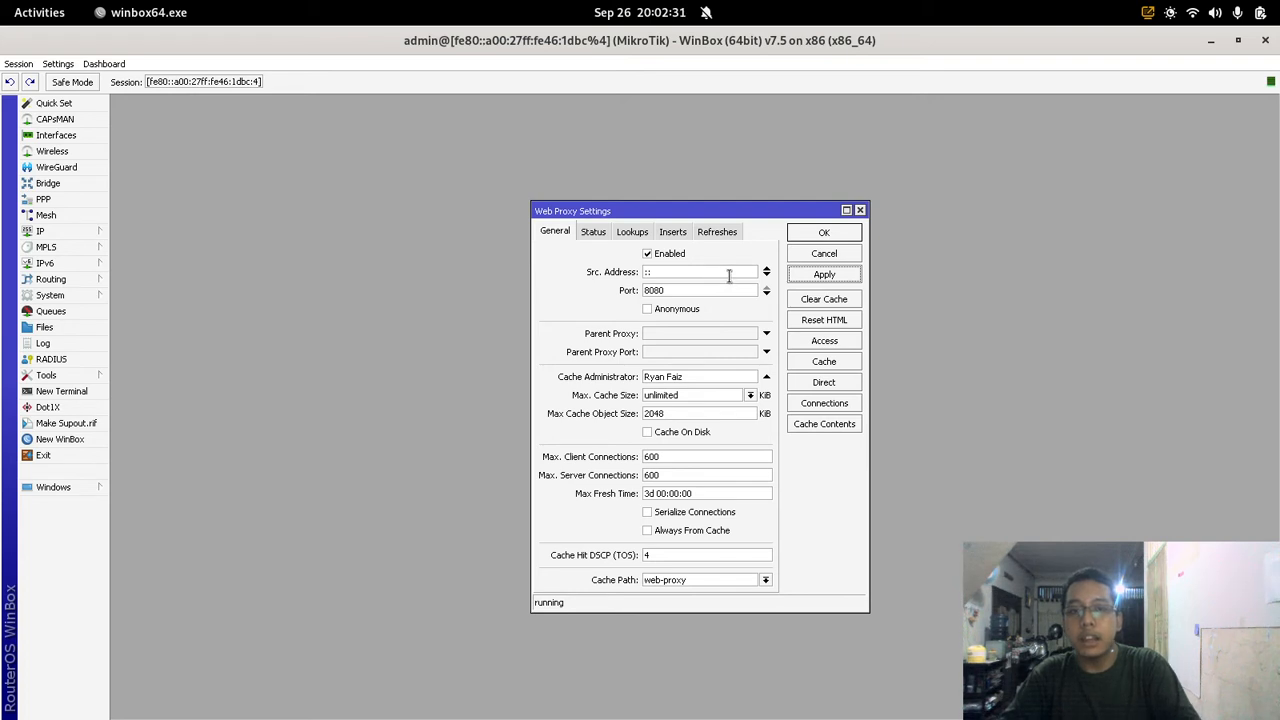
pyautogui.click(826, 233)
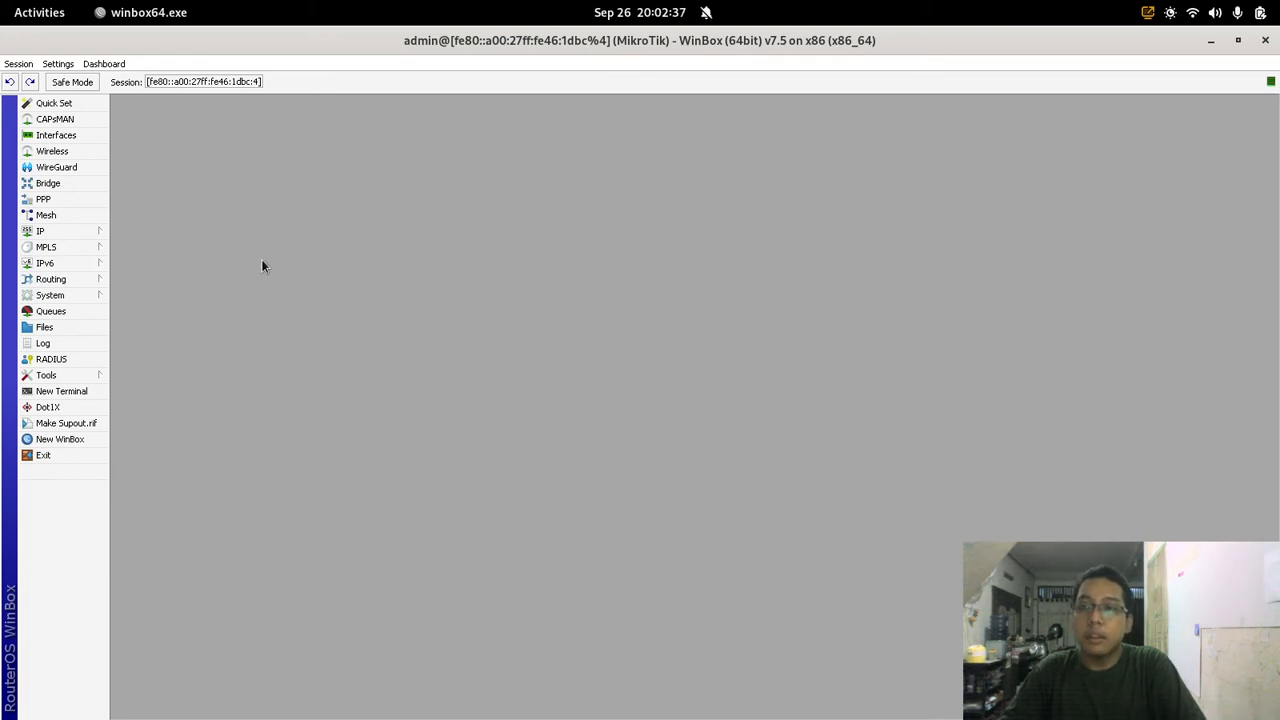
# Step: Create a dstnat NAT rule for TCP destination port 80
pyautogui.click(82, 231)
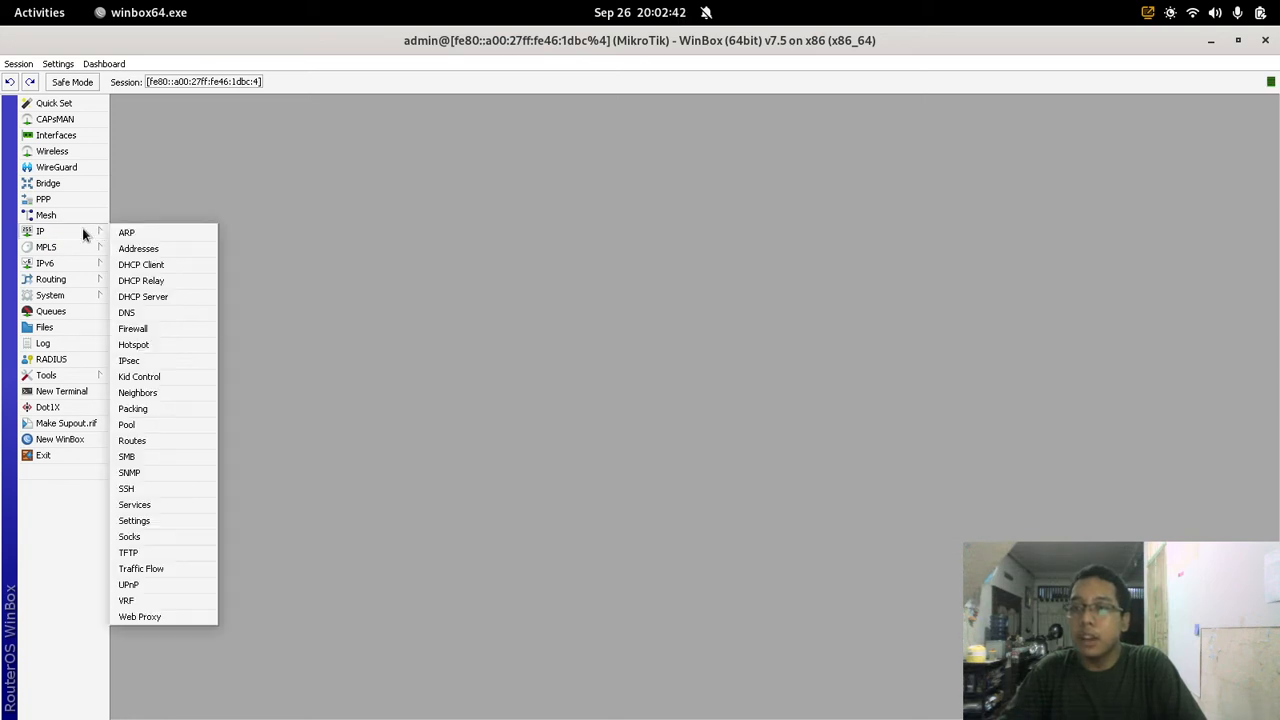
pyautogui.click(167, 330)
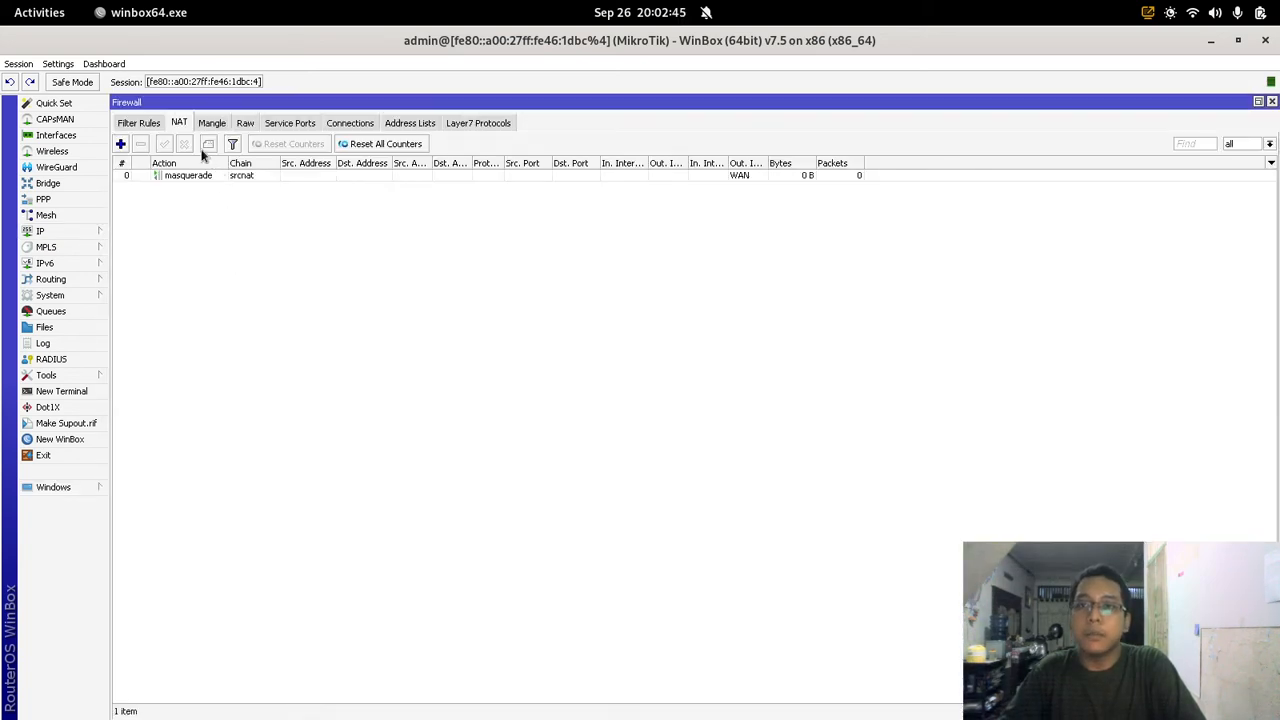
pyautogui.click(120, 144)
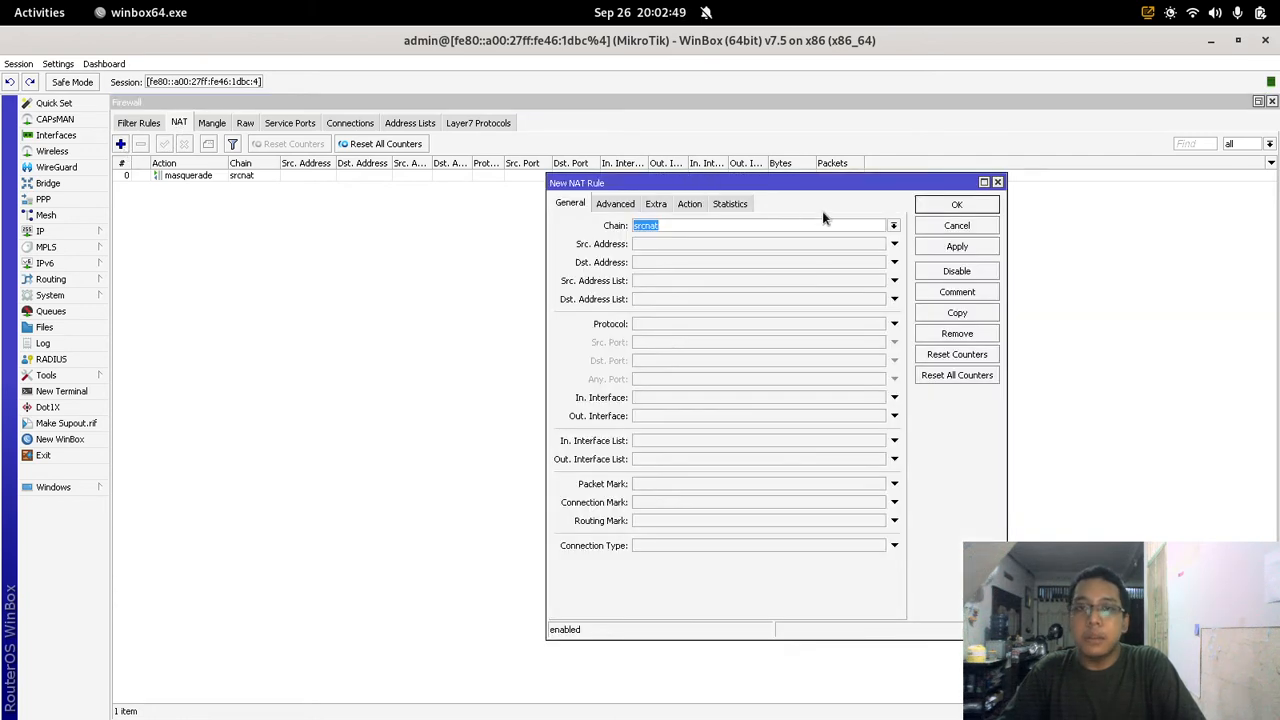
pyautogui.click(894, 226)
pyautogui.click(882, 240)
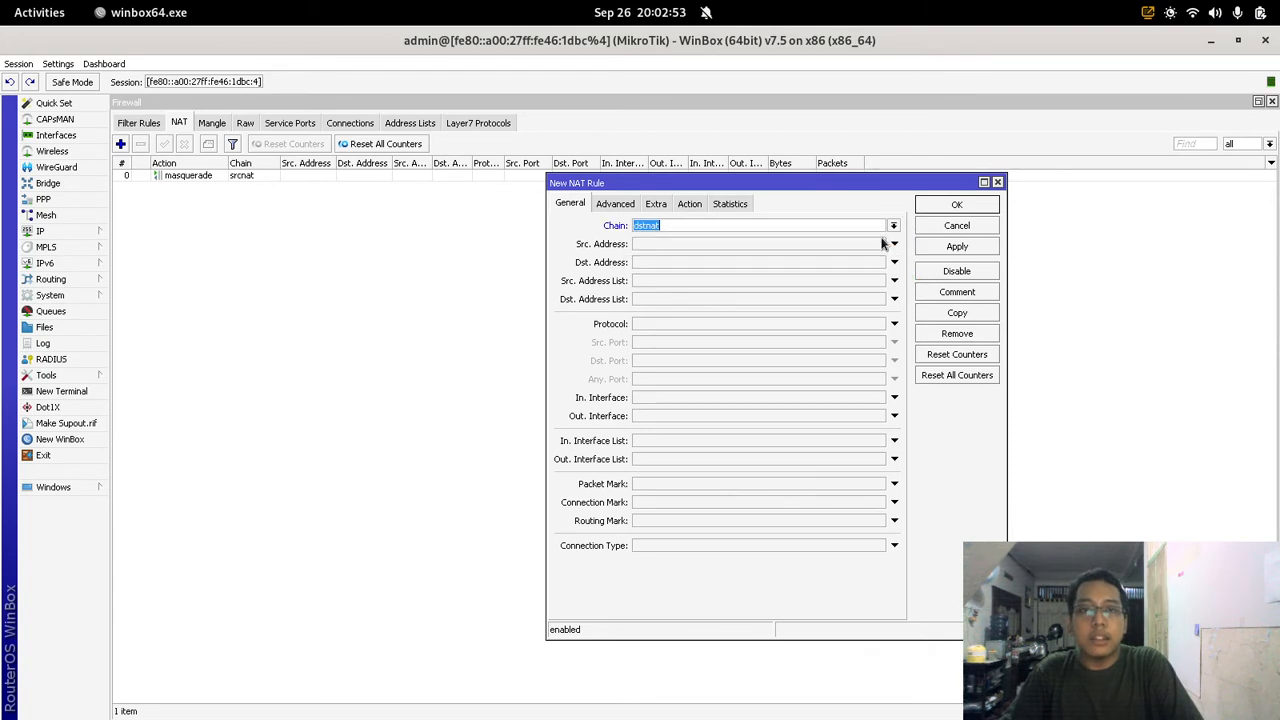
pyautogui.click(890, 325)
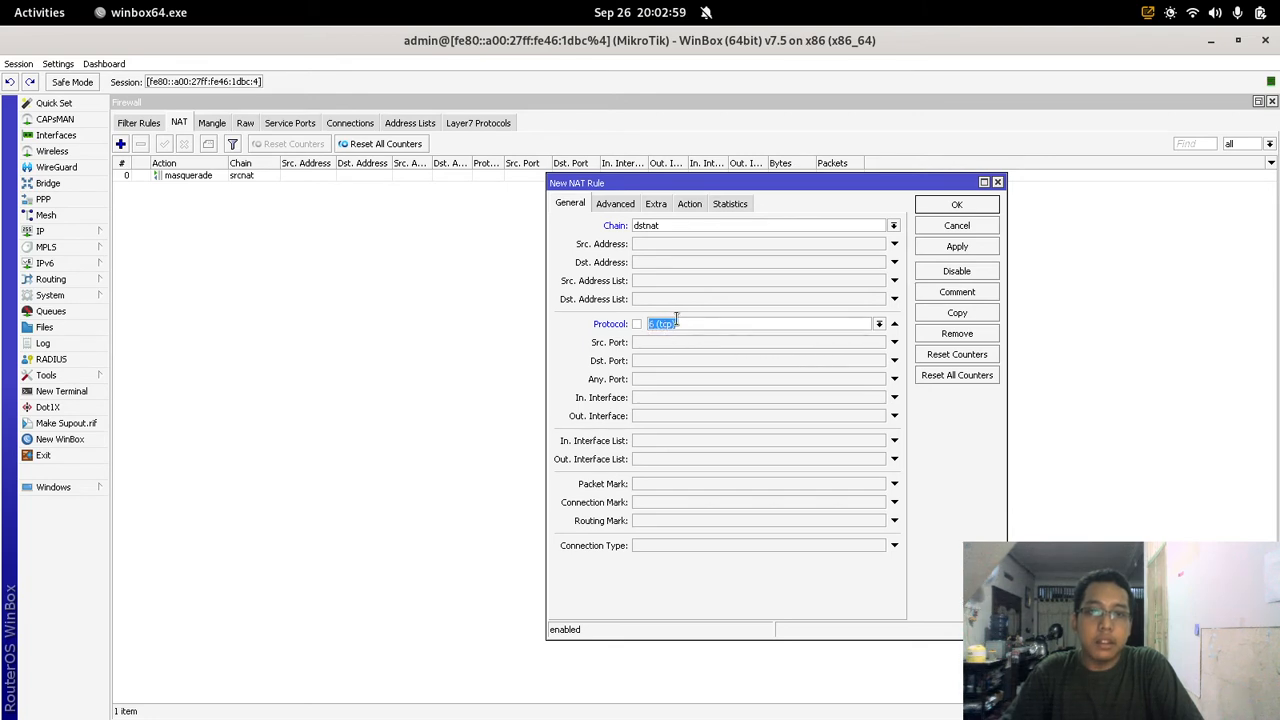
pyautogui.click(682, 361)
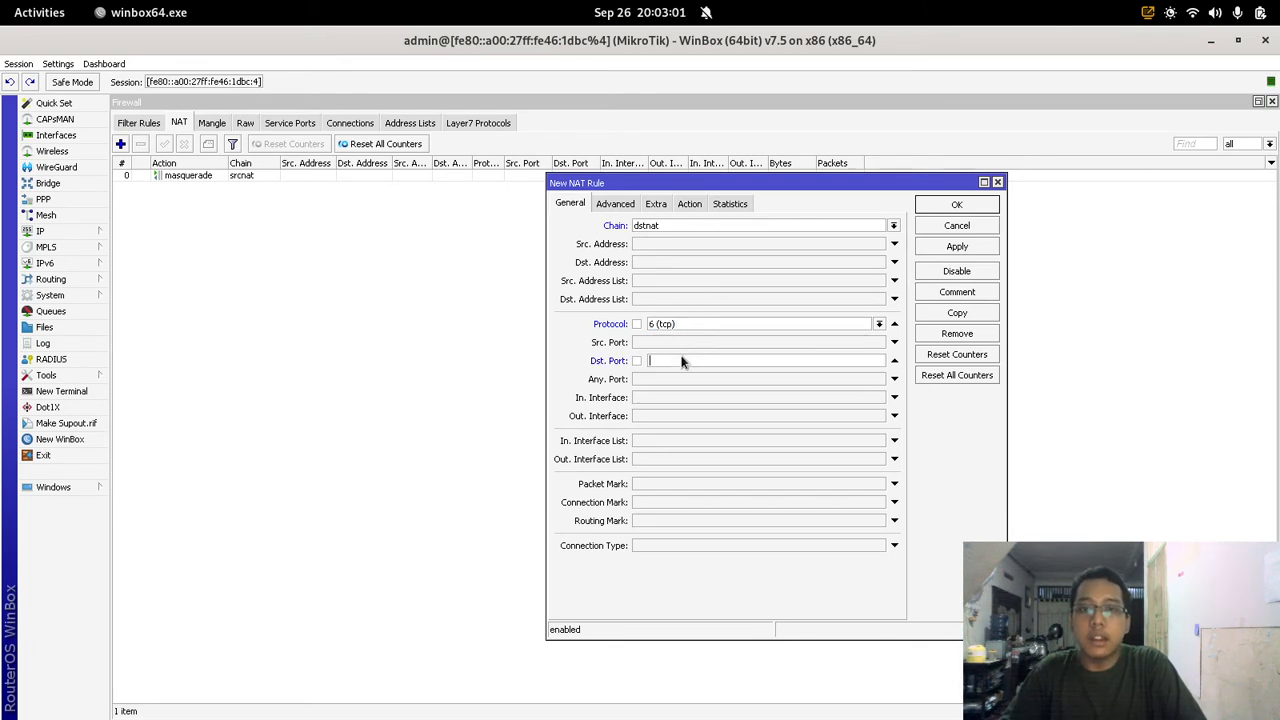
pyautogui.write('8')
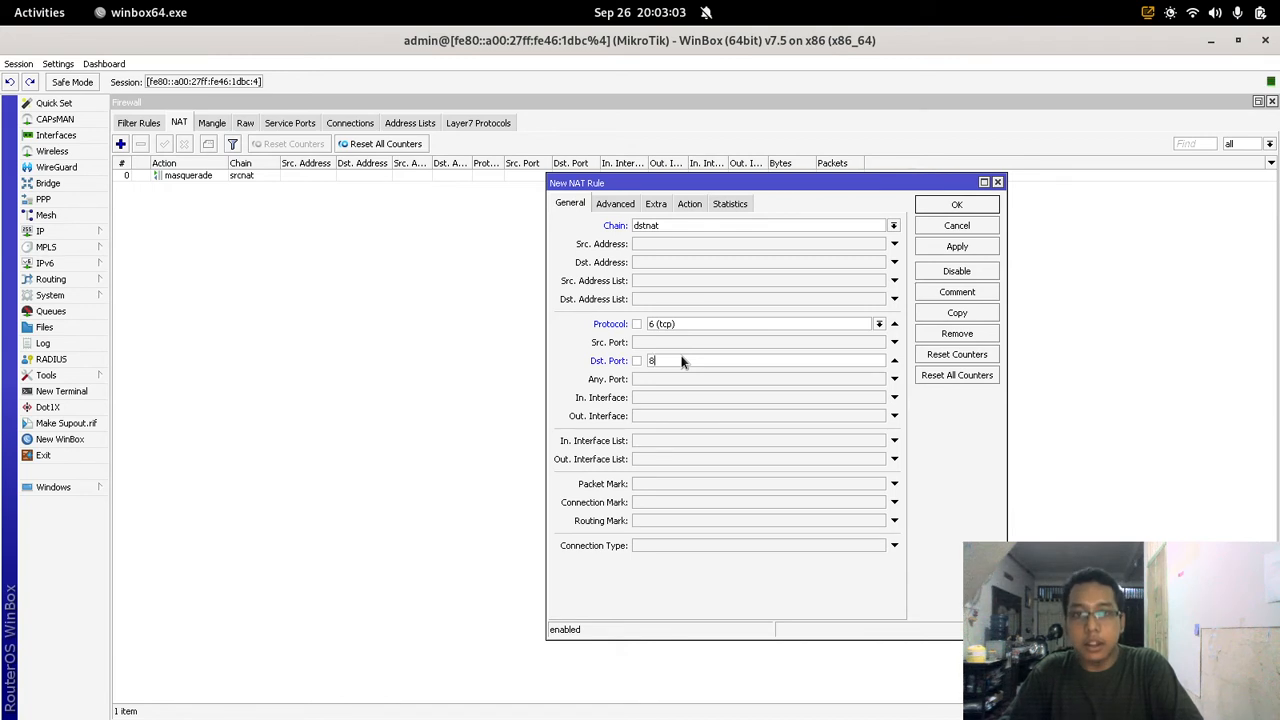
pyautogui.write('0')
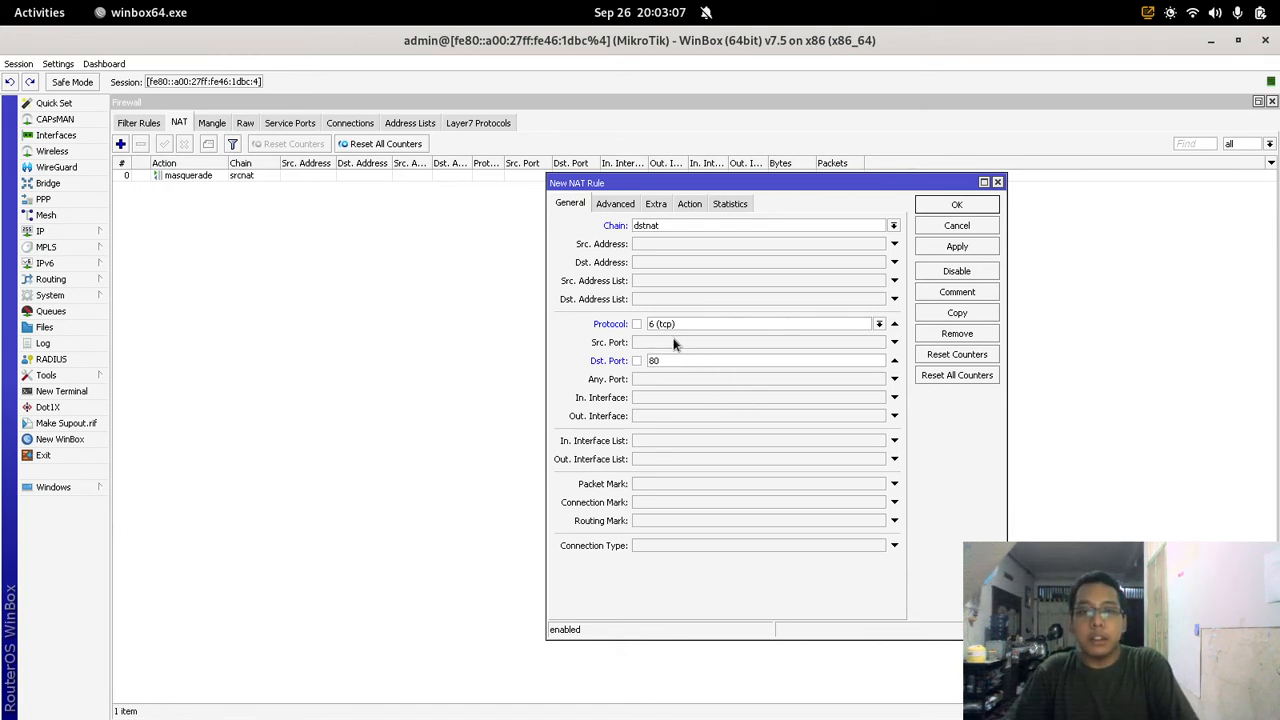
# Step: Set the rule to redirect to port 8080 and move it above masquerade
pyautogui.click(690, 205)
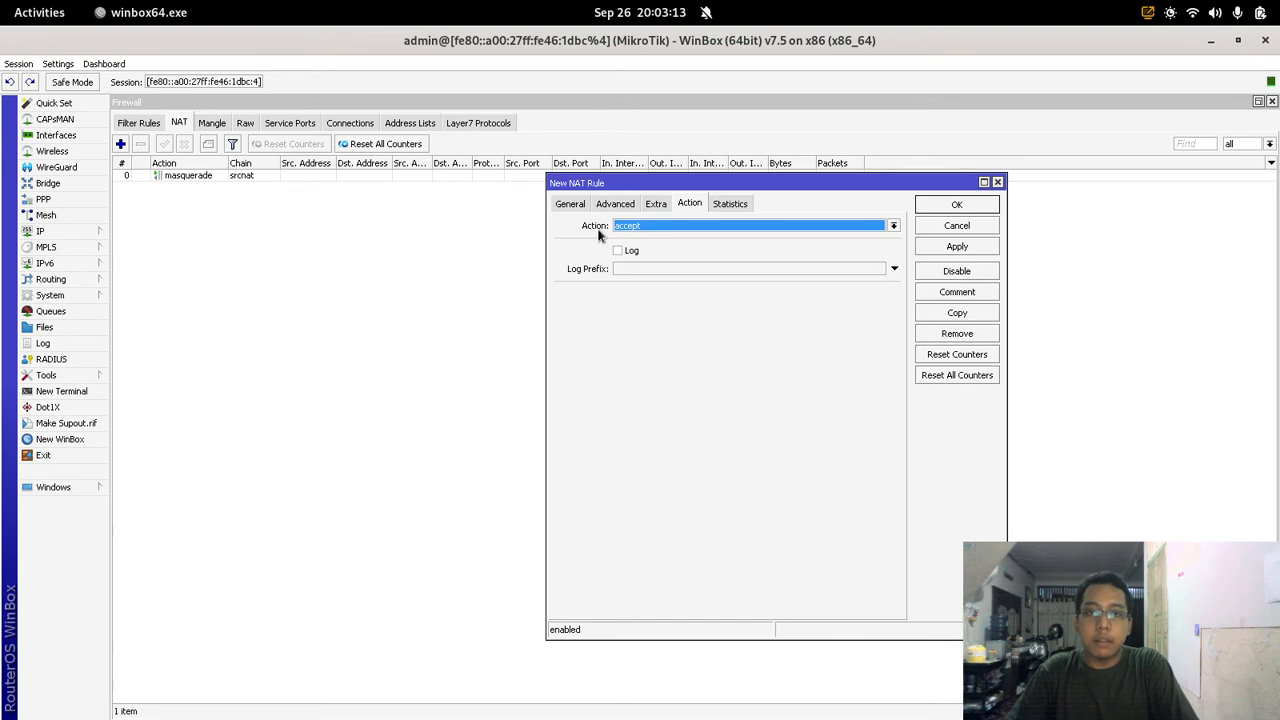
pyautogui.click(636, 227)
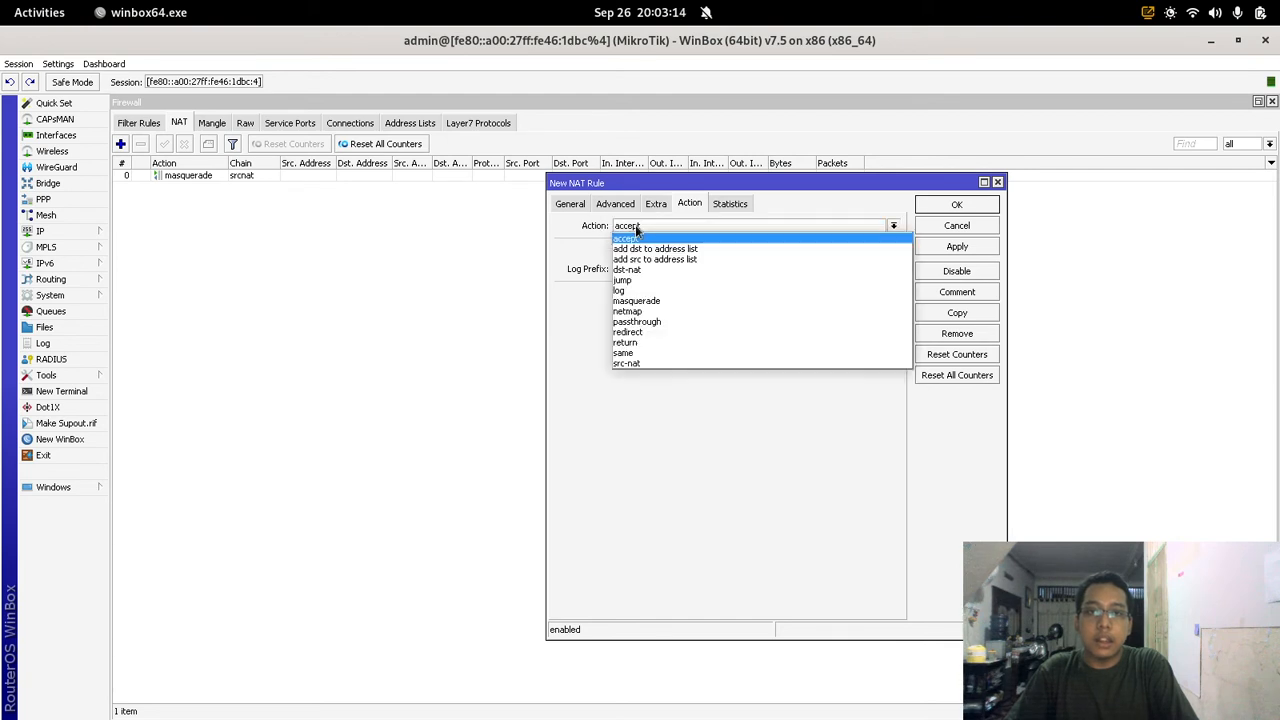
pyautogui.click(723, 331)
pyautogui.click(713, 296)
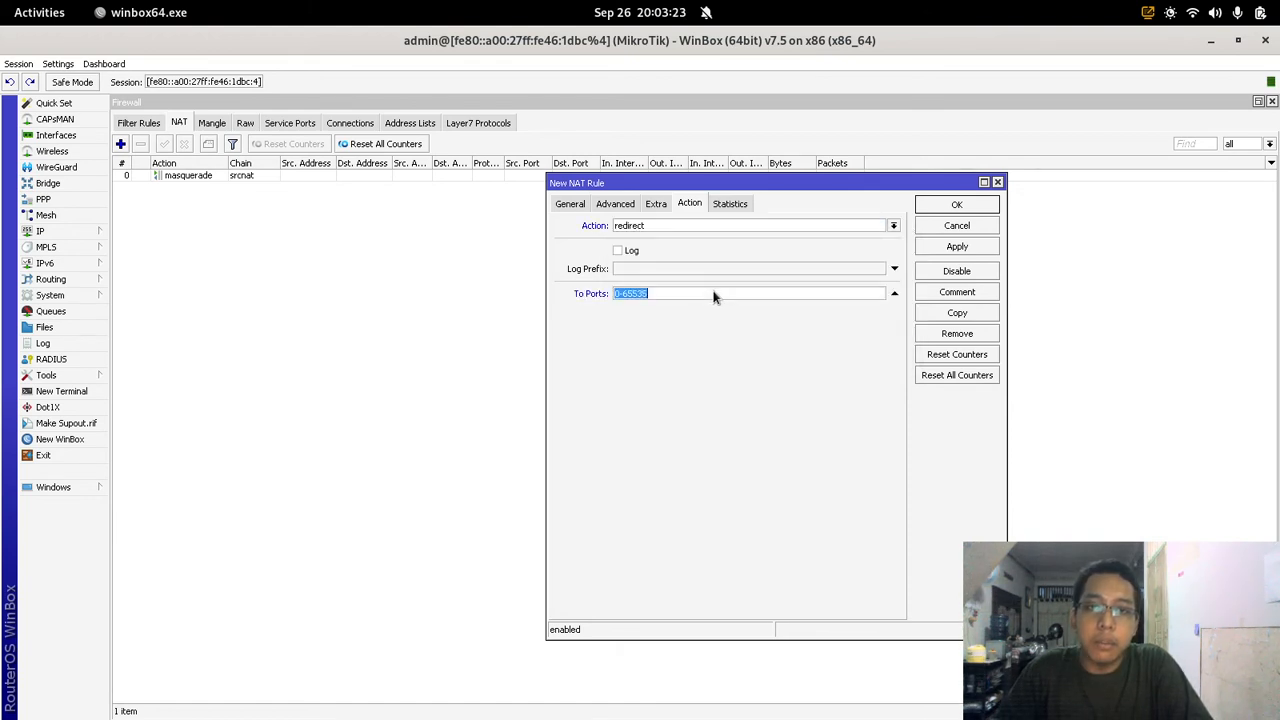
pyautogui.write('8')
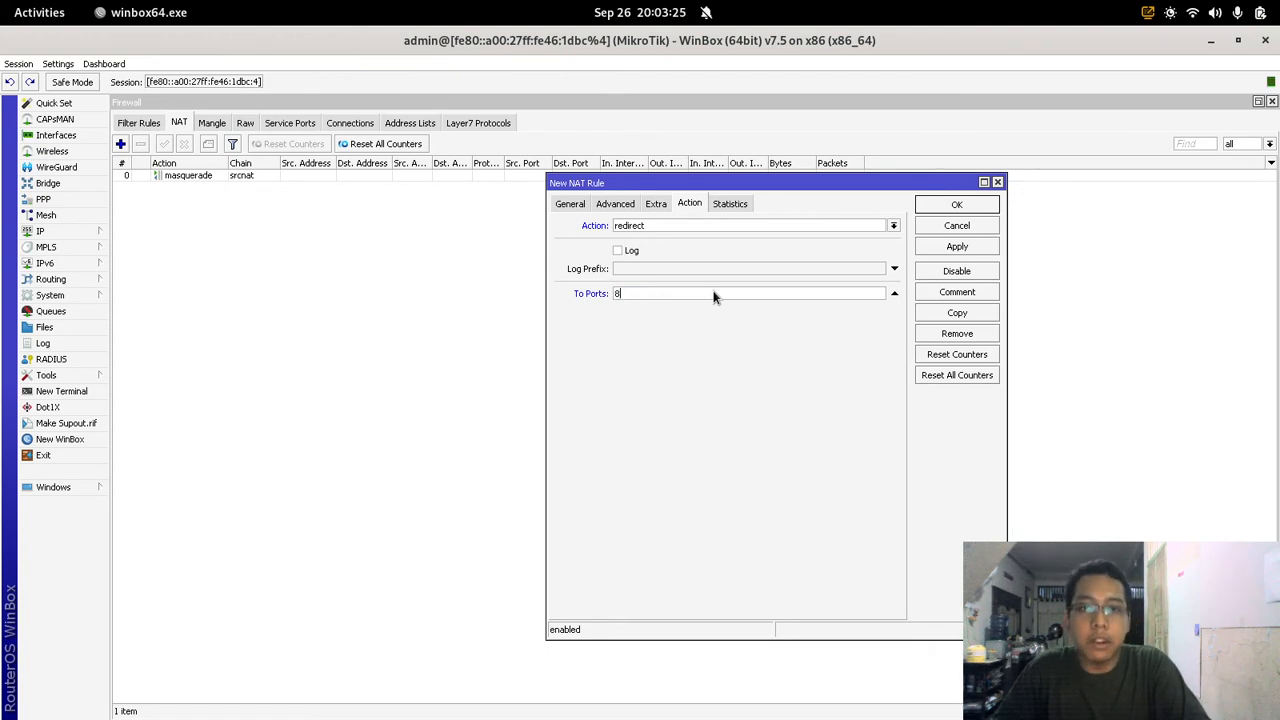
pyautogui.write('080')
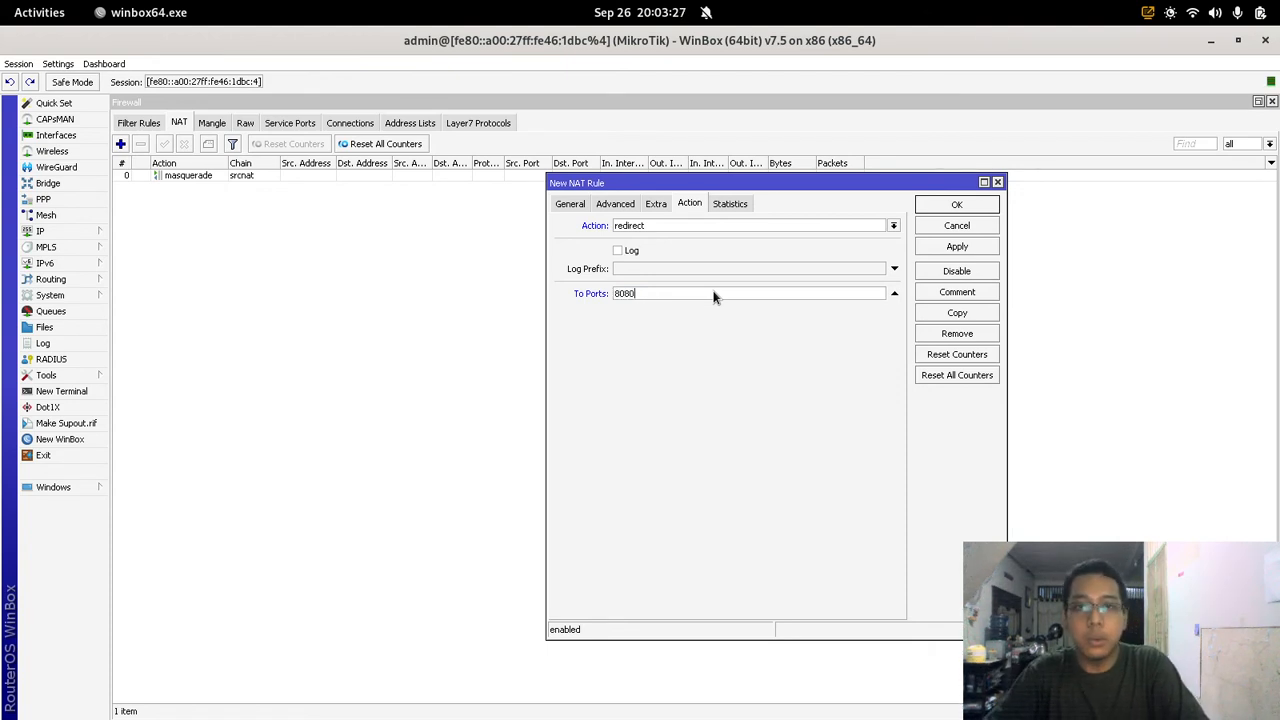
pyautogui.click(945, 248)
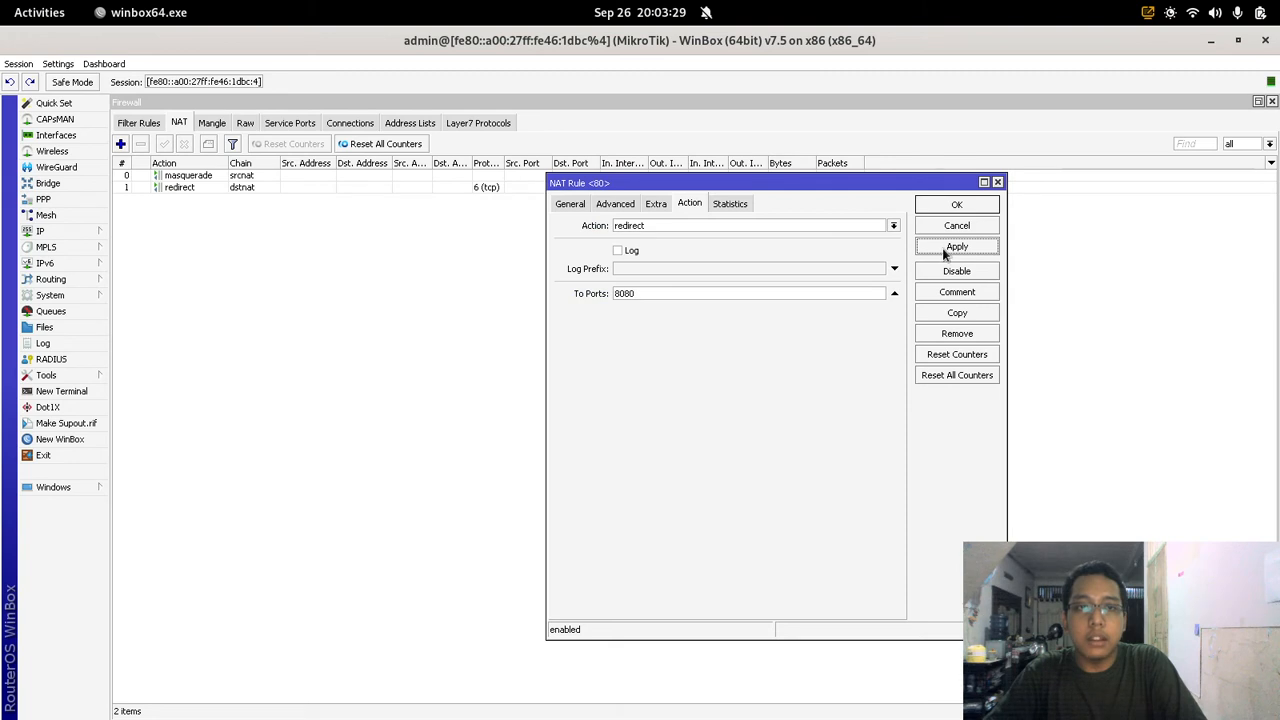
pyautogui.click(997, 182)
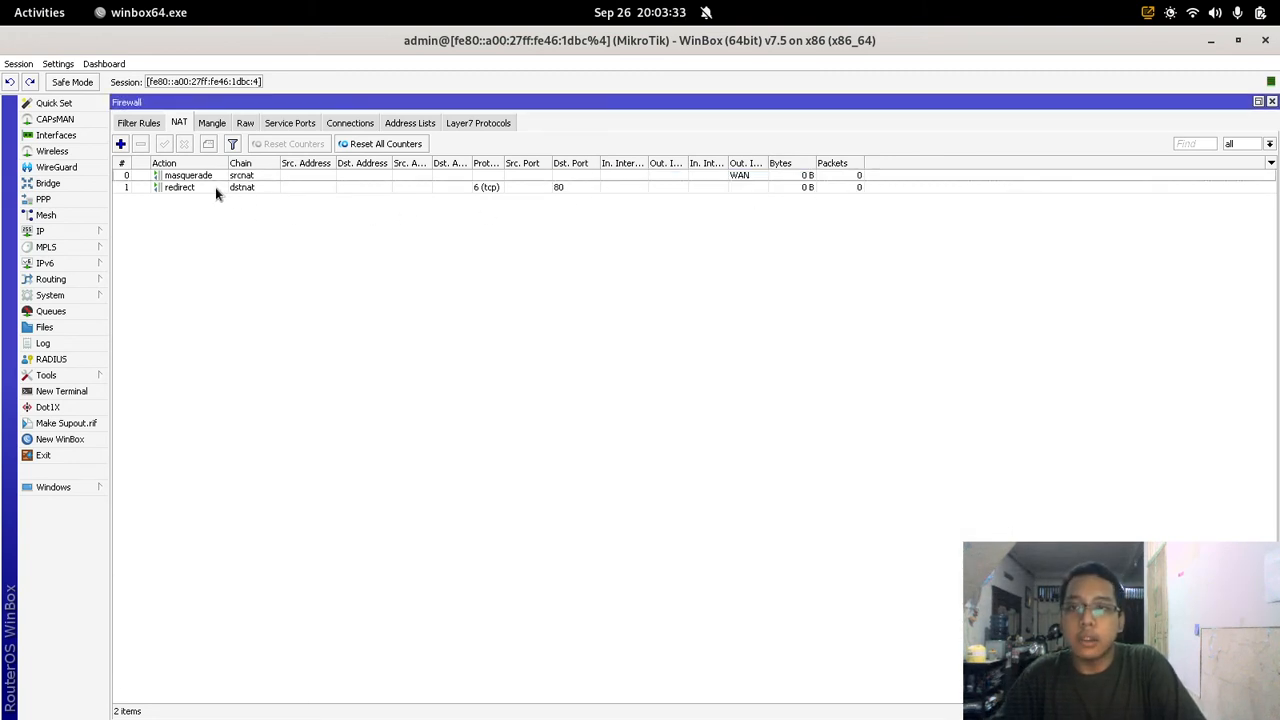
pyautogui.moveTo(192, 188); pyautogui.dragTo(195, 175)
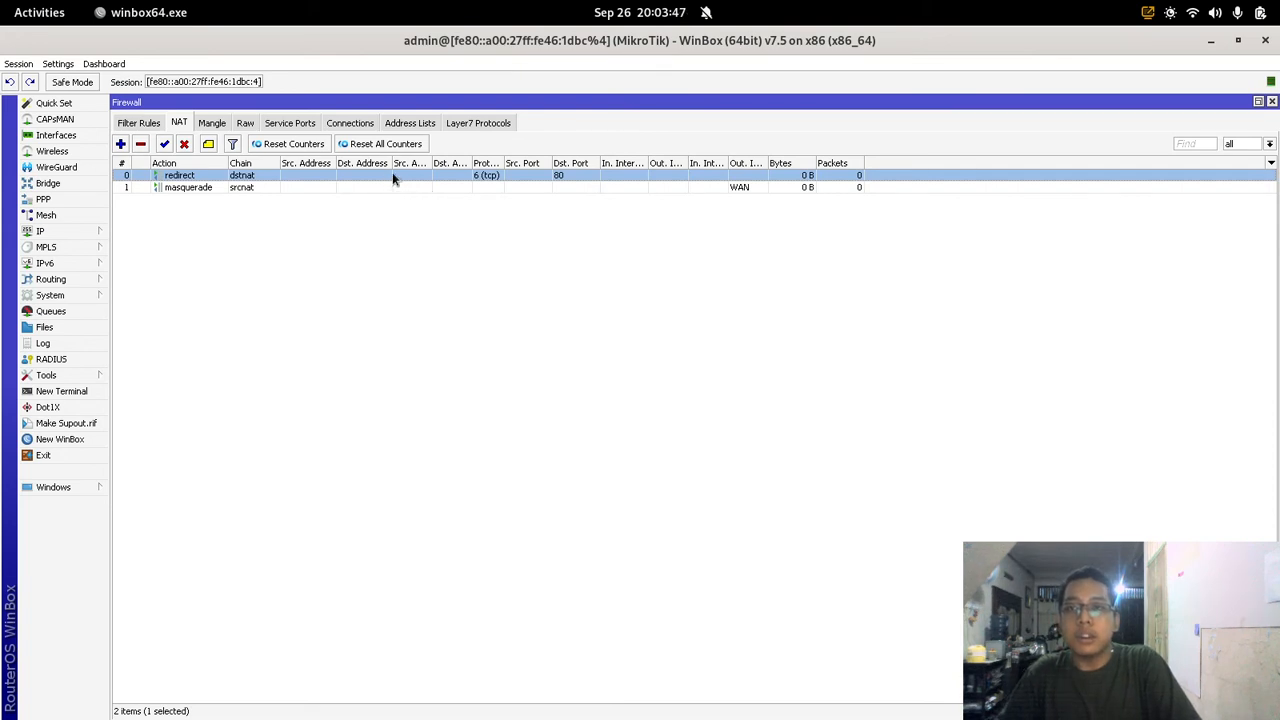
pyautogui.click(1272, 103)
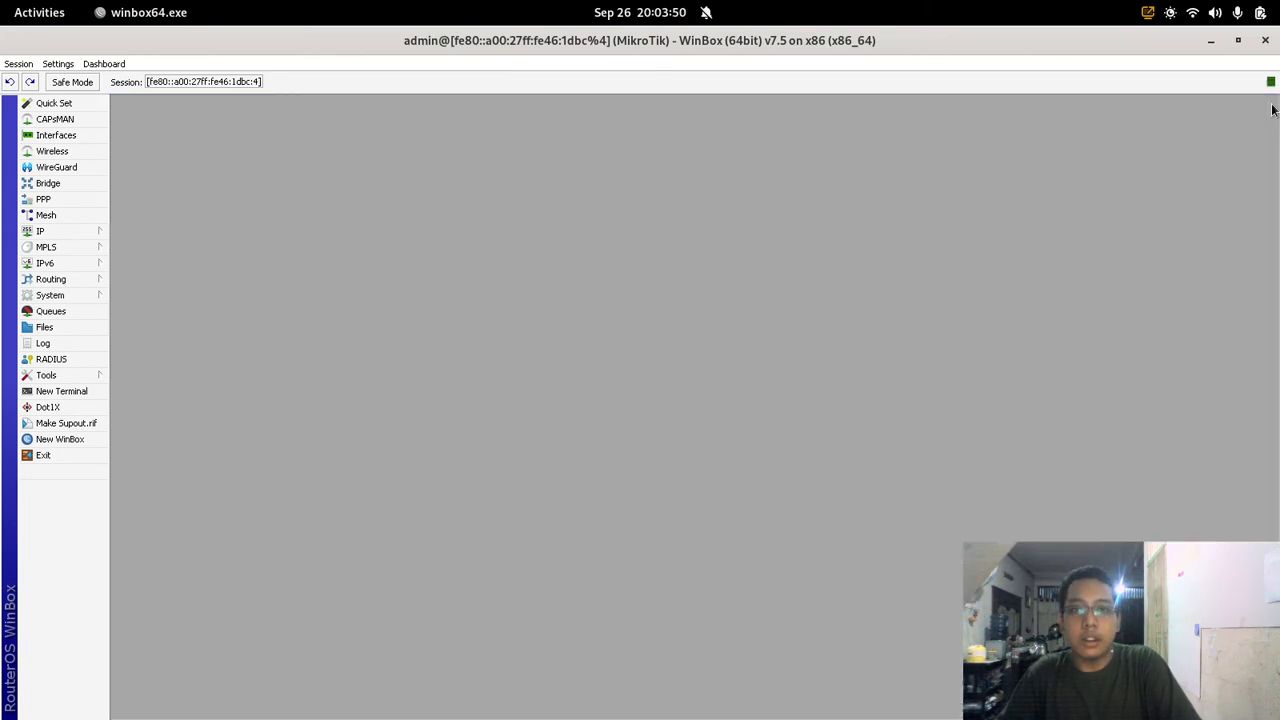
# Step: Add a new rule in the Web Proxy Access list
pyautogui.click(92, 233)
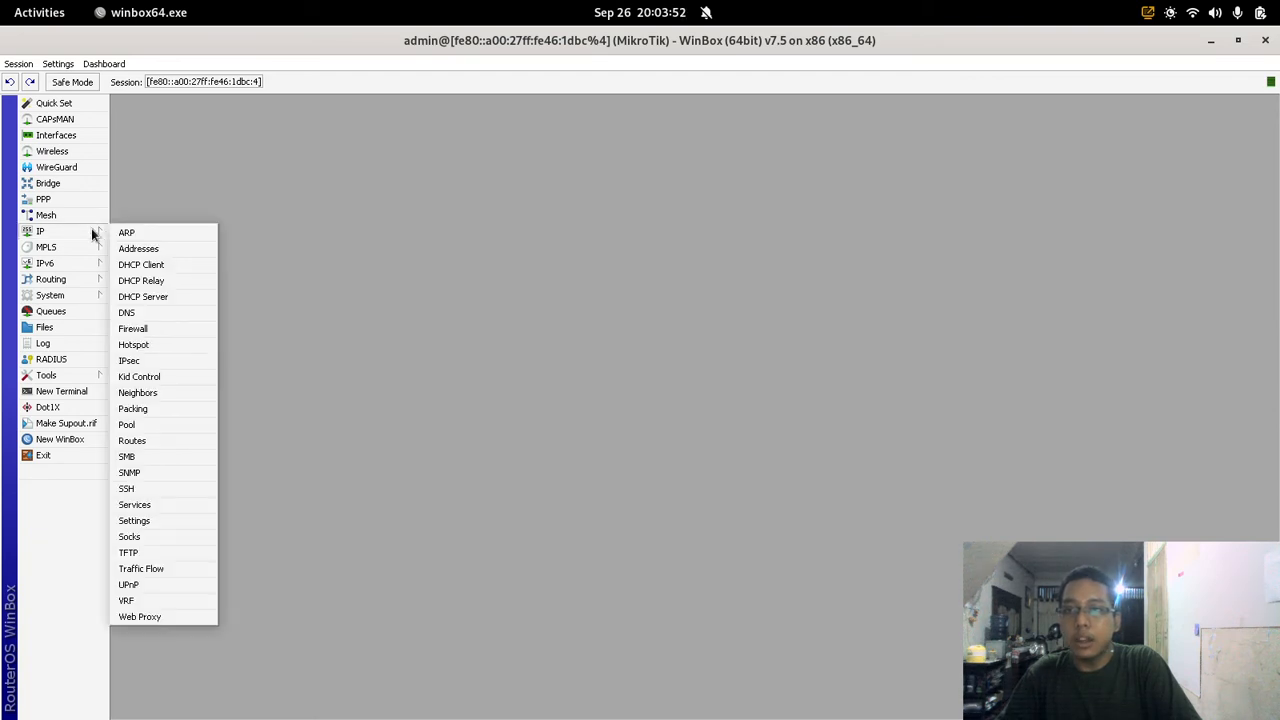
pyautogui.click(199, 617)
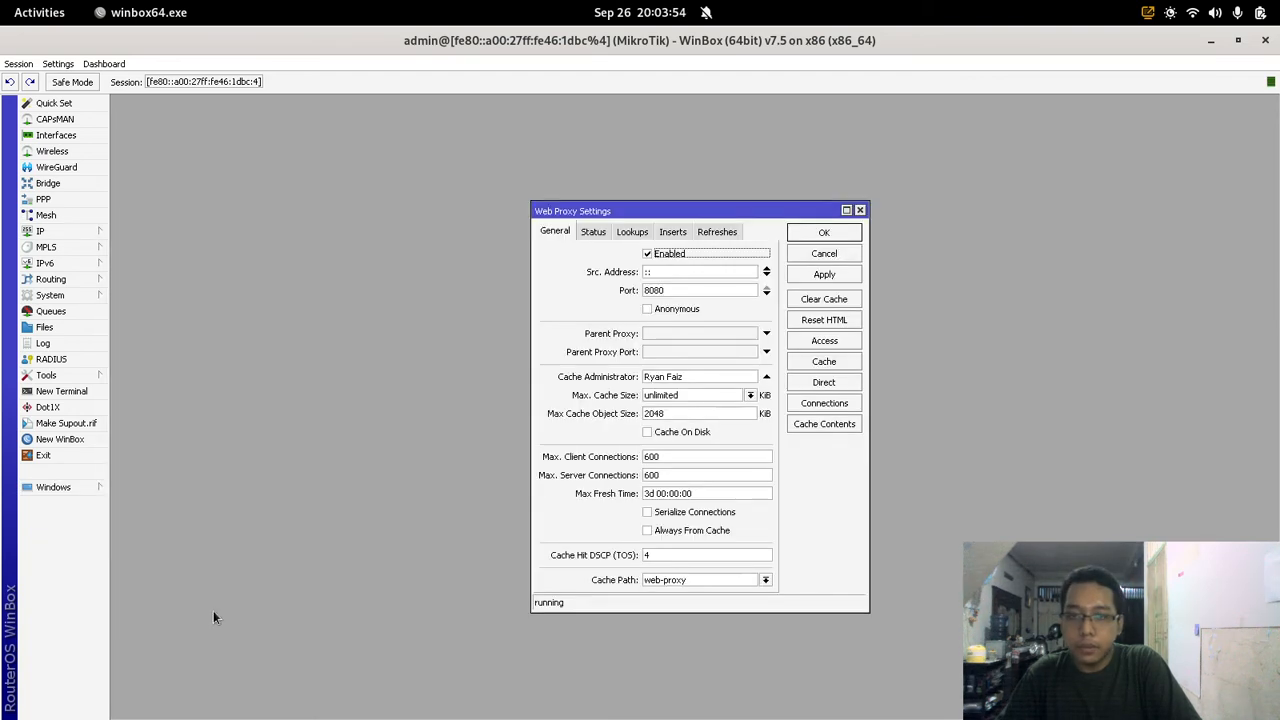
pyautogui.click(846, 210)
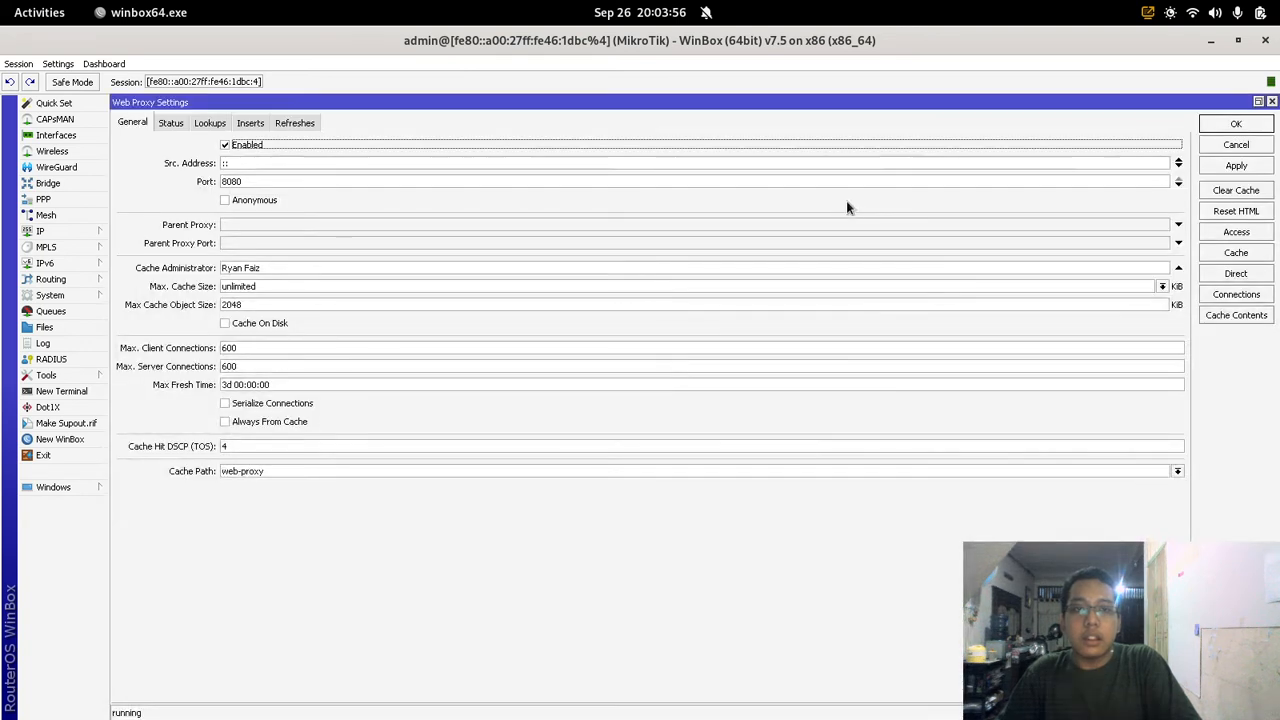
pyautogui.click(1247, 236)
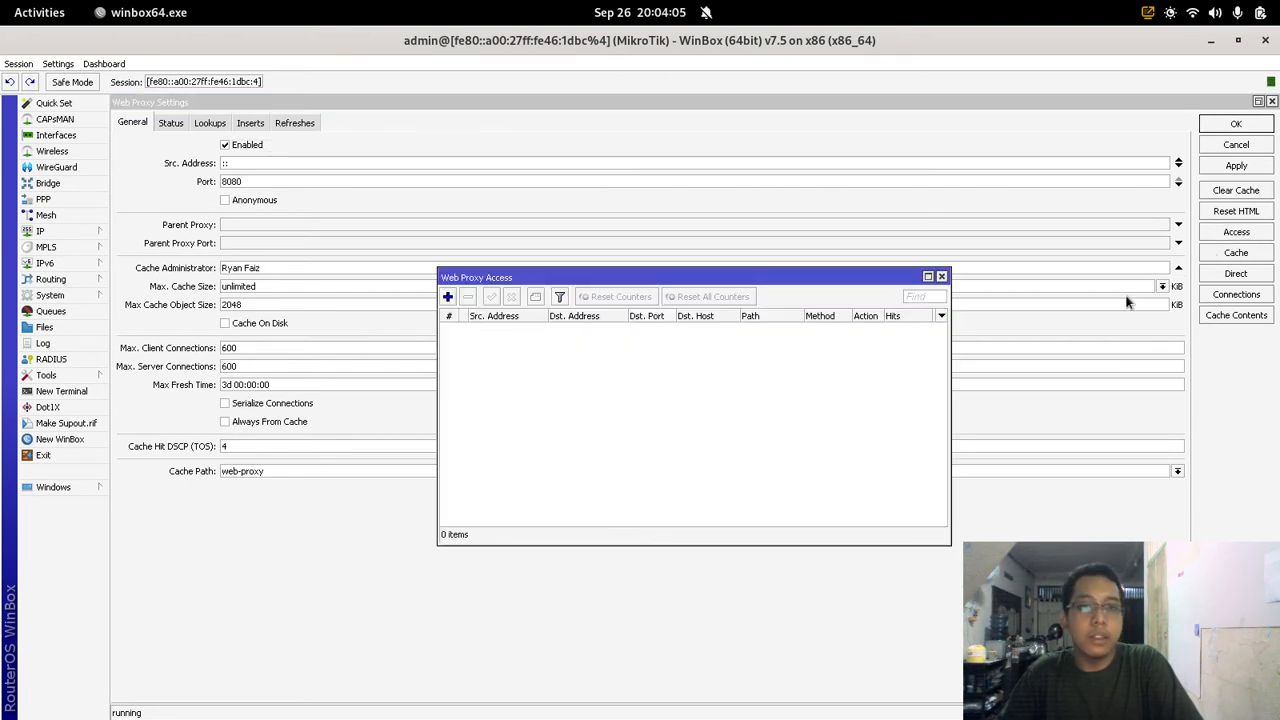
pyautogui.click(448, 297)
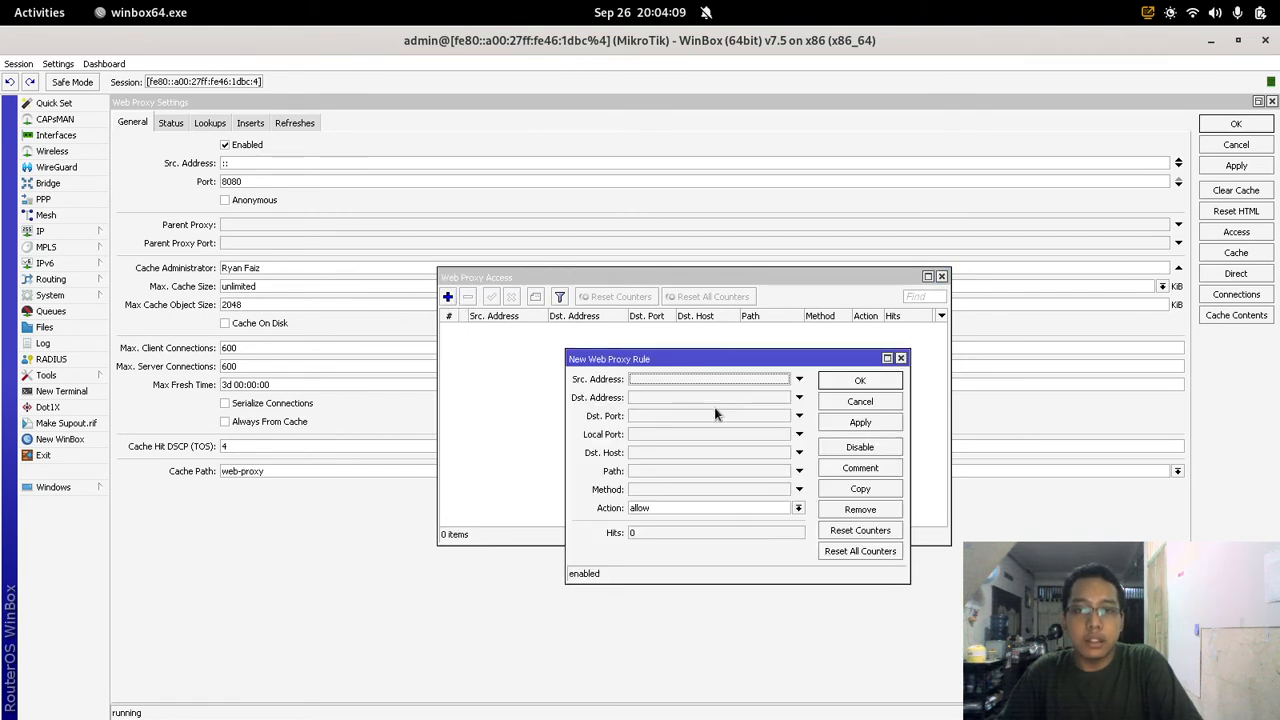
# Step: Set Dst. Host youtube.com with action deny and save the rule
pyautogui.click(678, 458)
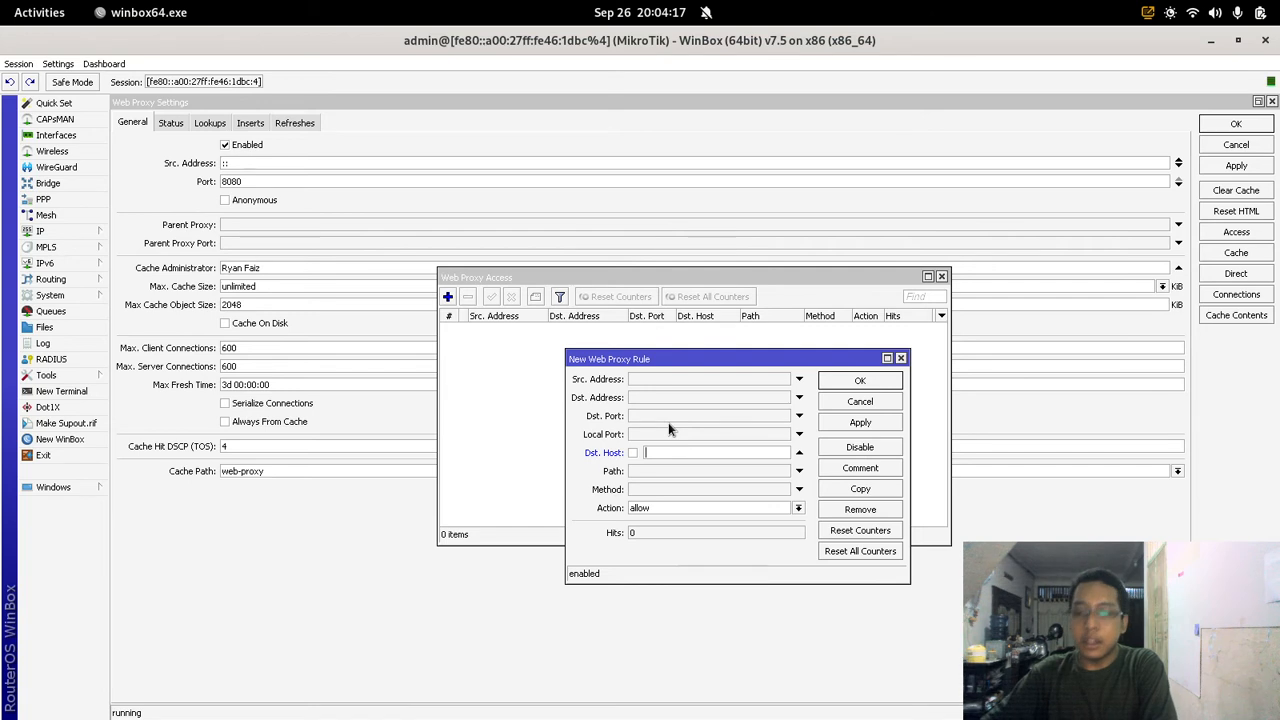
pyautogui.write('youtub')
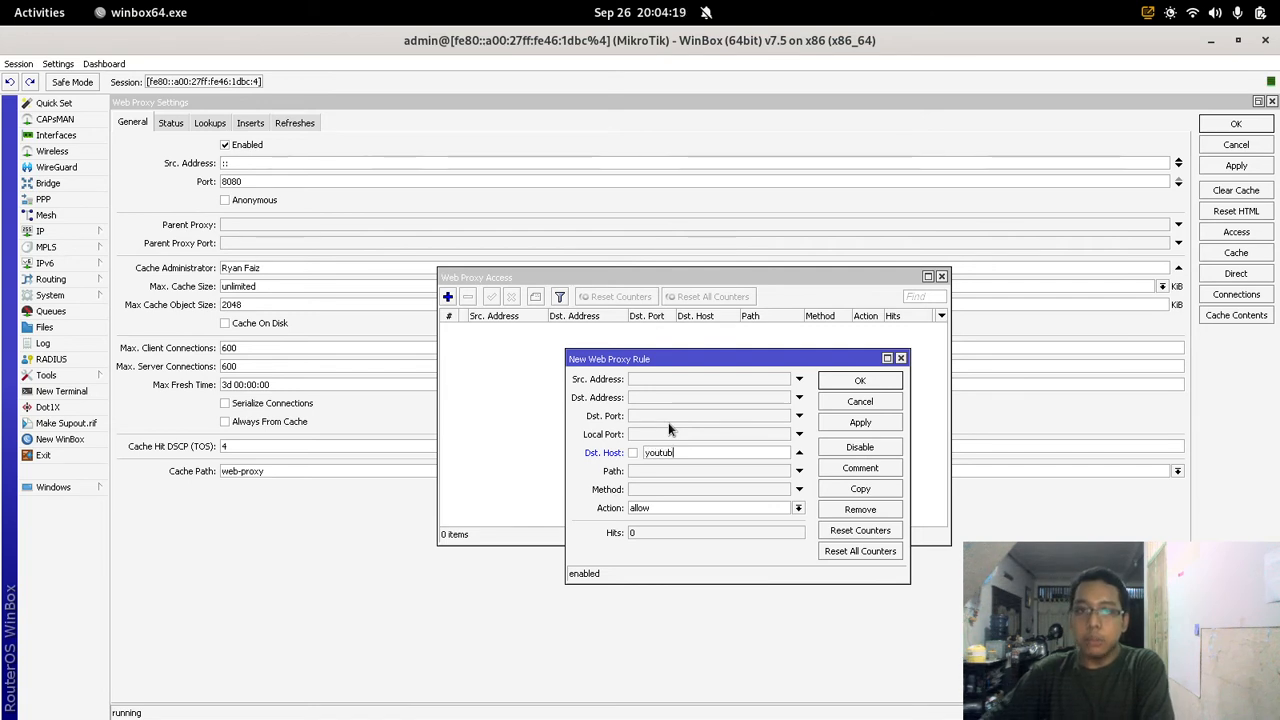
pyautogui.write('e.com')
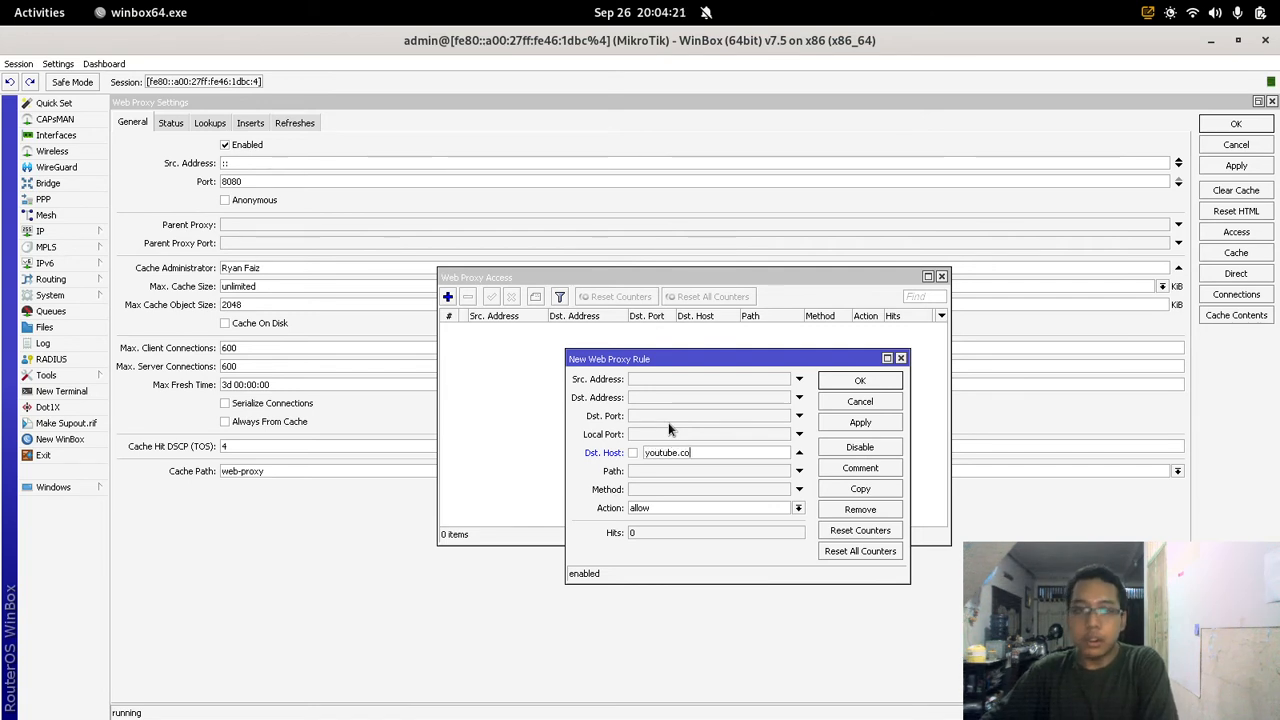
pyautogui.click(742, 511)
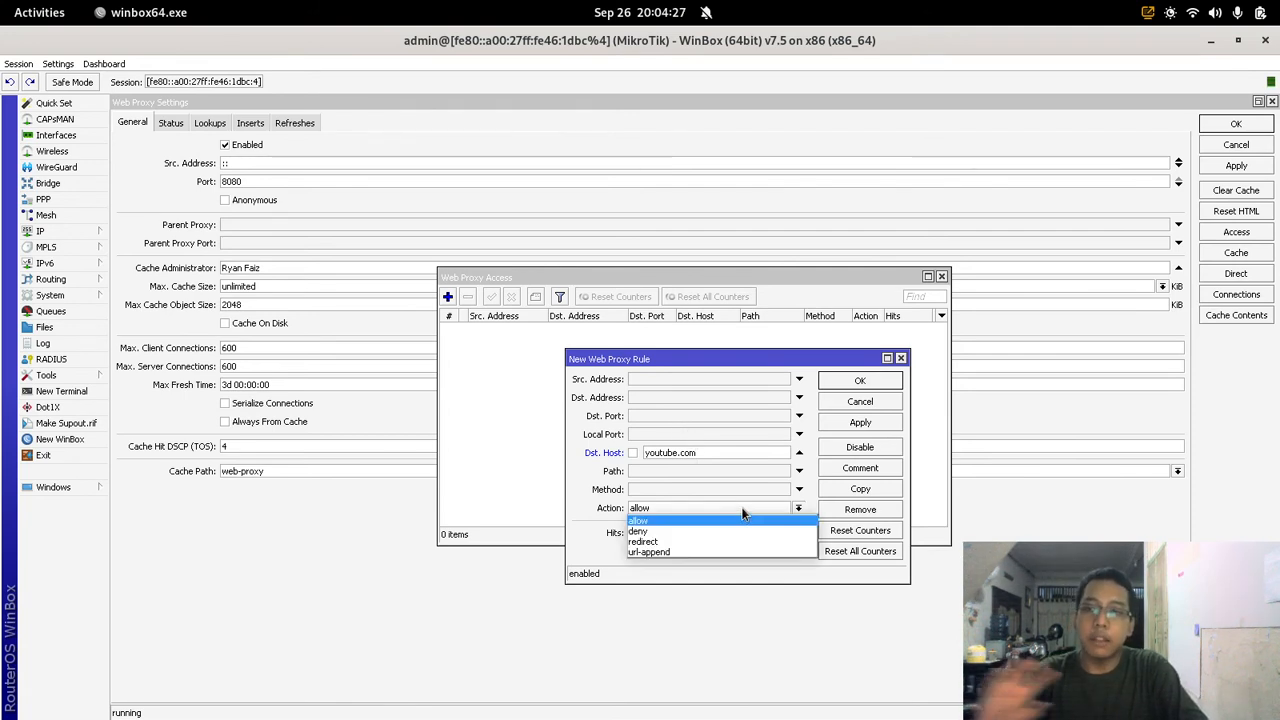
pyautogui.click(734, 529)
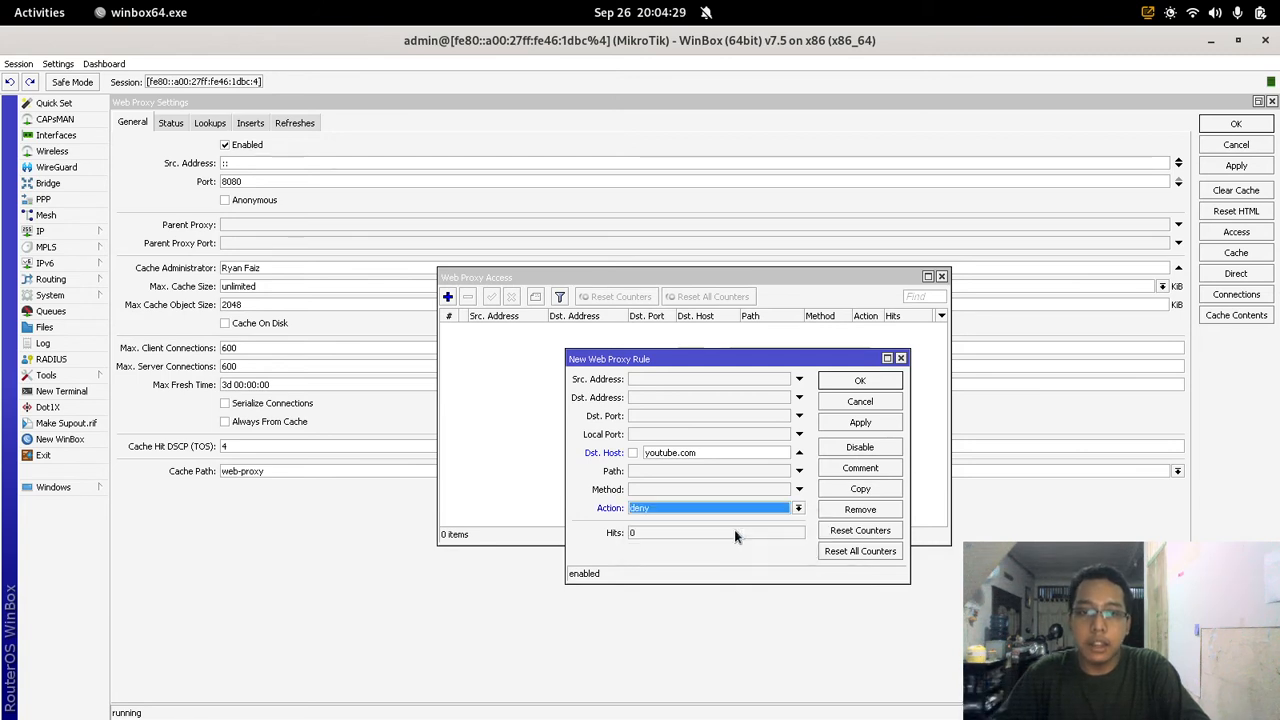
pyautogui.click(862, 423)
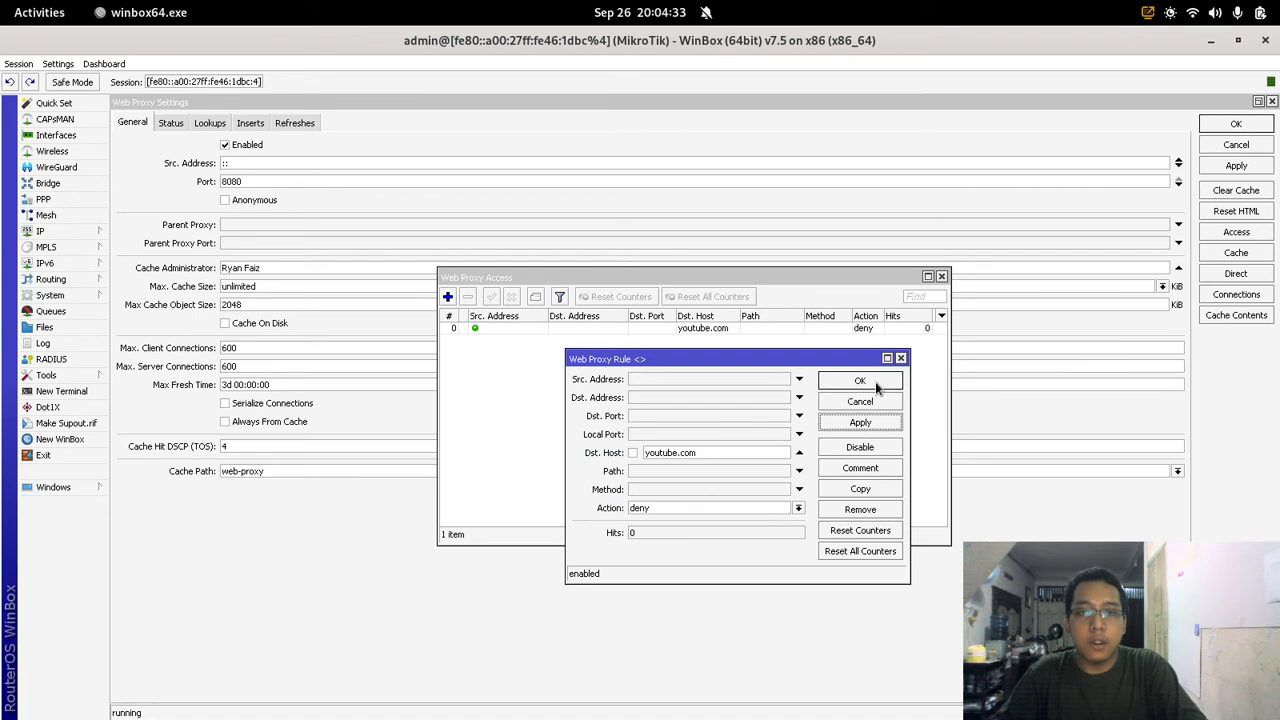
pyautogui.click(860, 381)
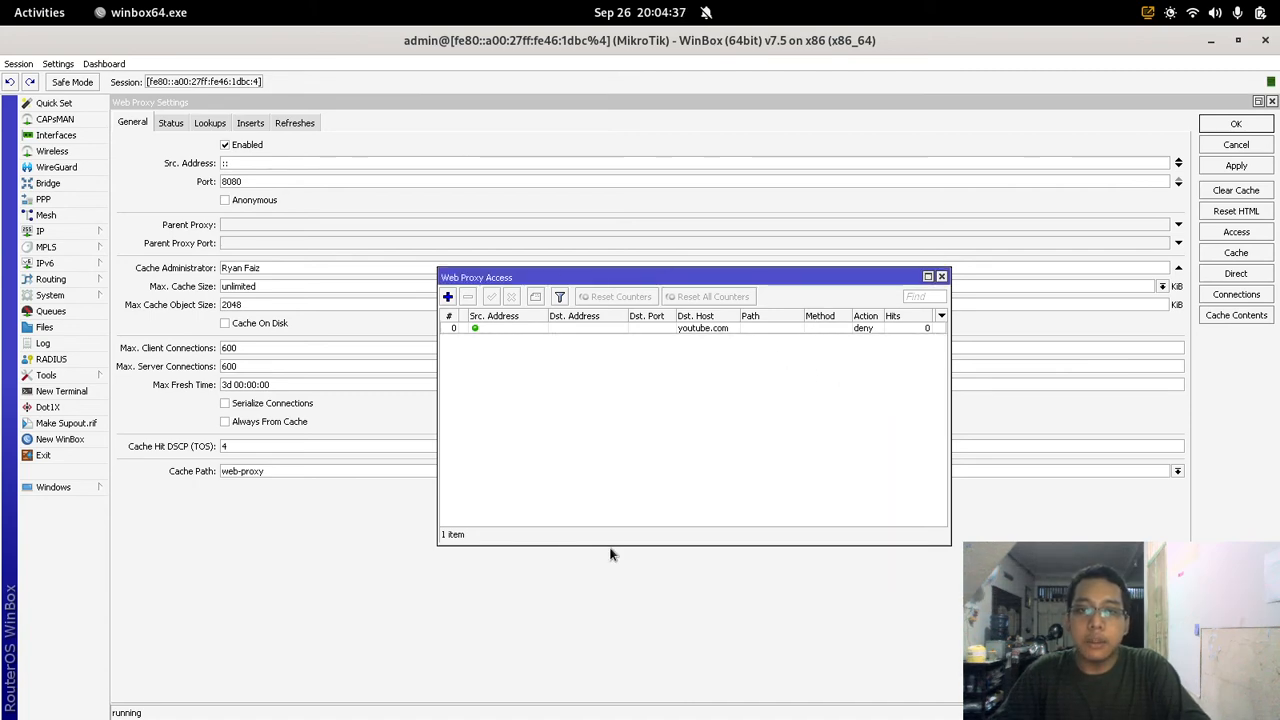
# Step: Boot the Windows XP virtual machine, dismiss its tour notice, and return to WinBox
pyautogui.moveTo(2, 2)
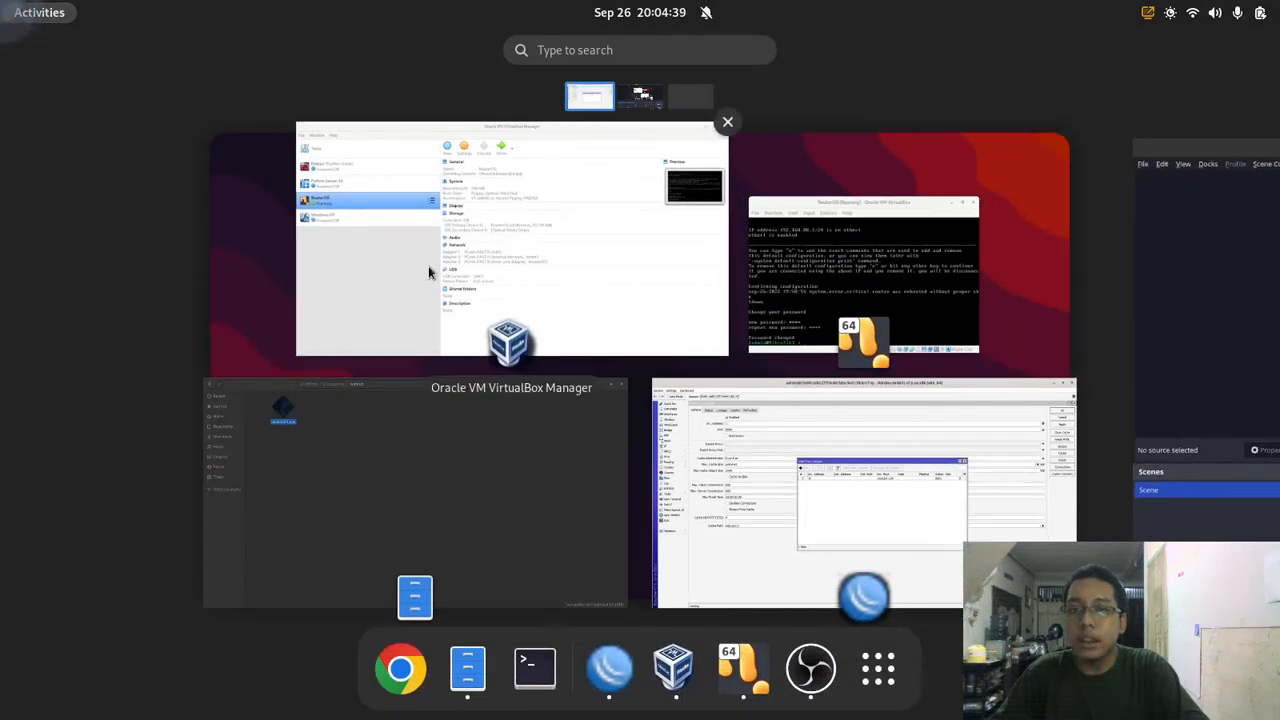
pyautogui.click(480, 274)
pyautogui.click(316, 313)
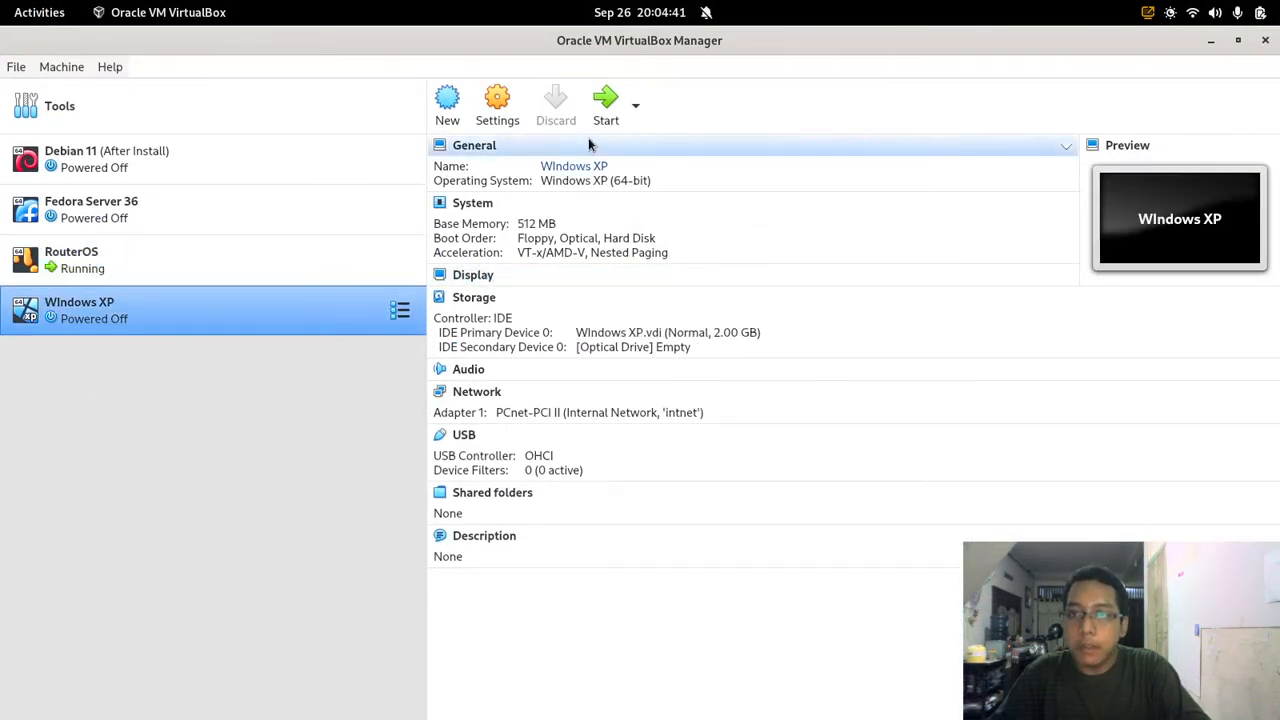
pyautogui.click(606, 118)
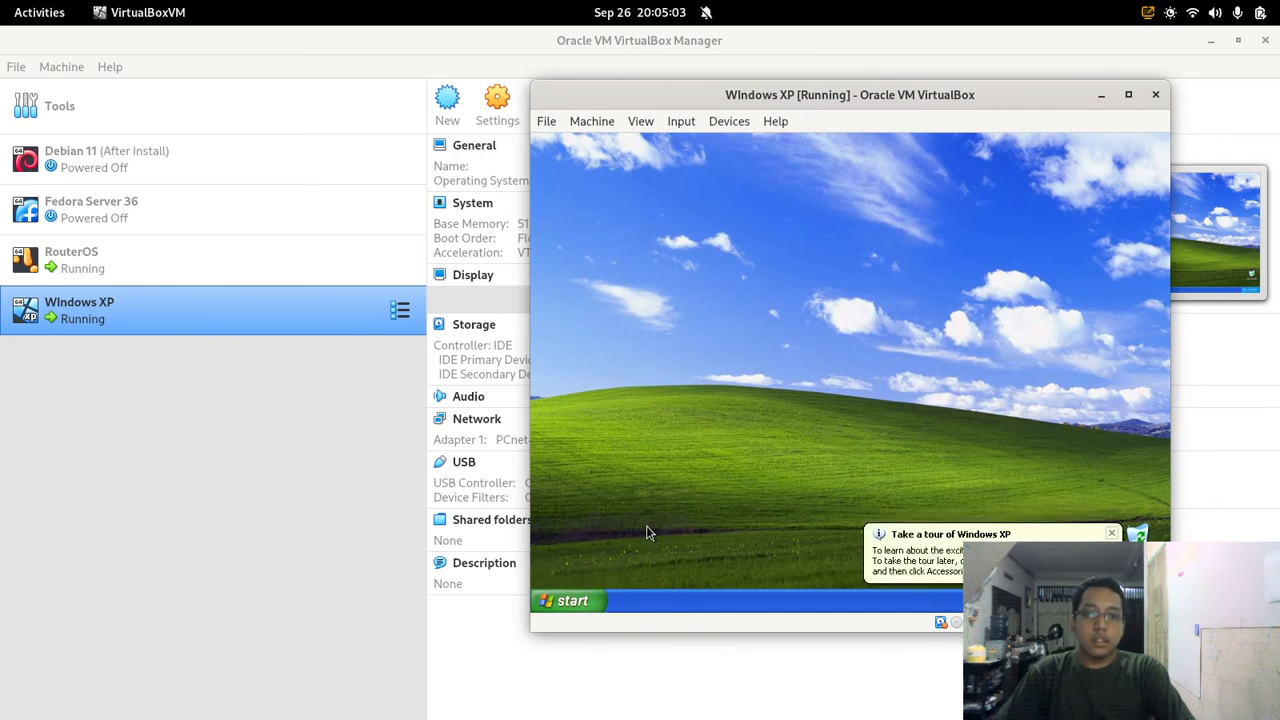
pyautogui.click(1113, 535)
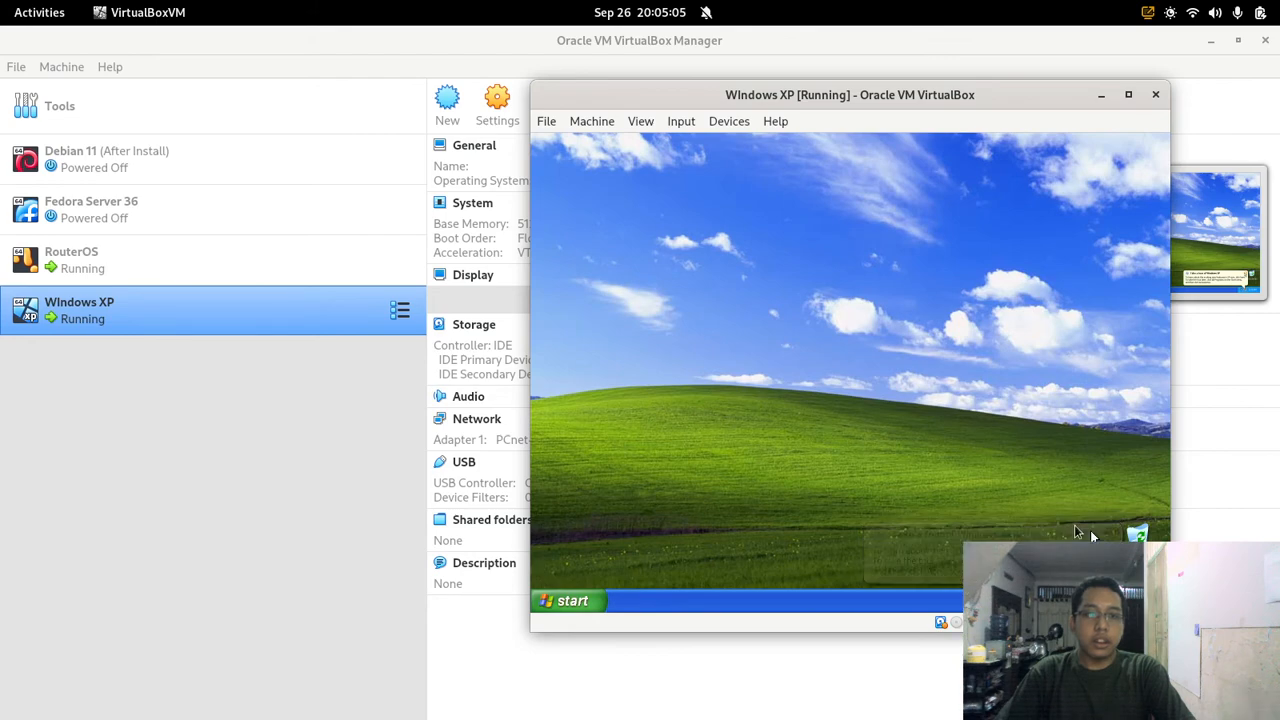
pyautogui.moveTo(0, 0)
pyautogui.click(659, 414)
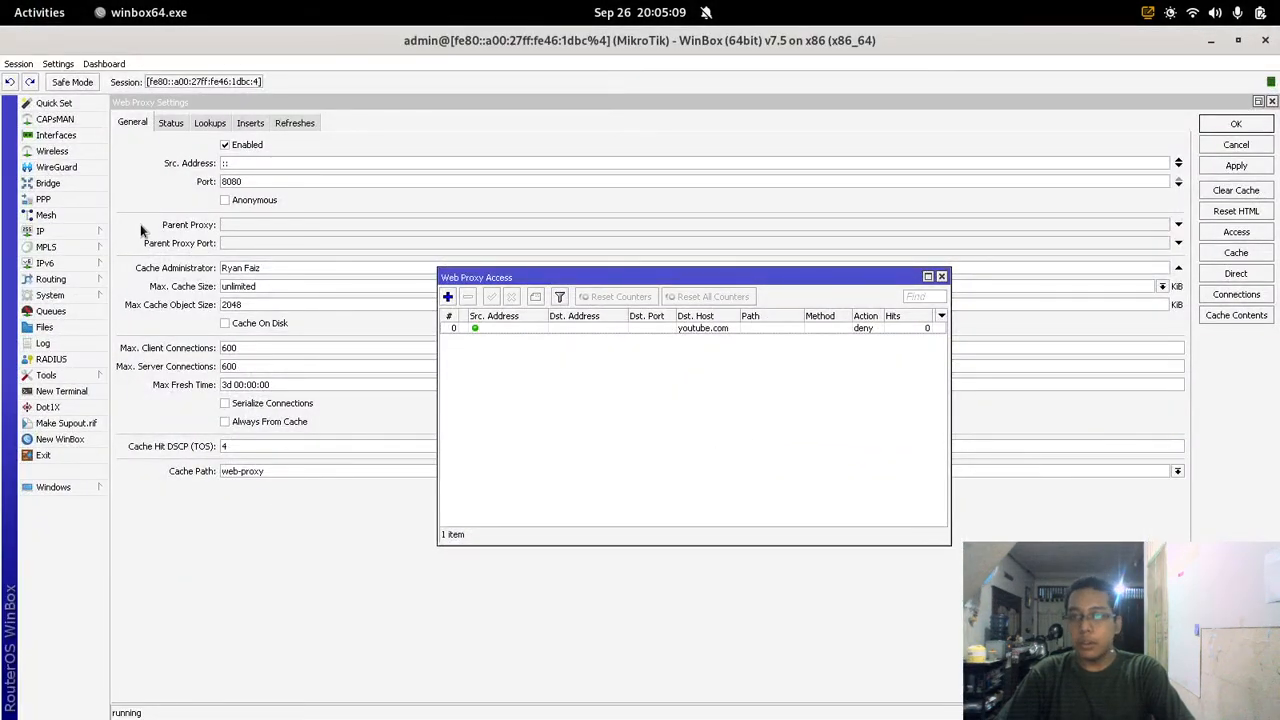
# Step: Check the IP > DHCP Server leases for the XP client's bound lease at 192.168.30.254
pyautogui.click(86, 229)
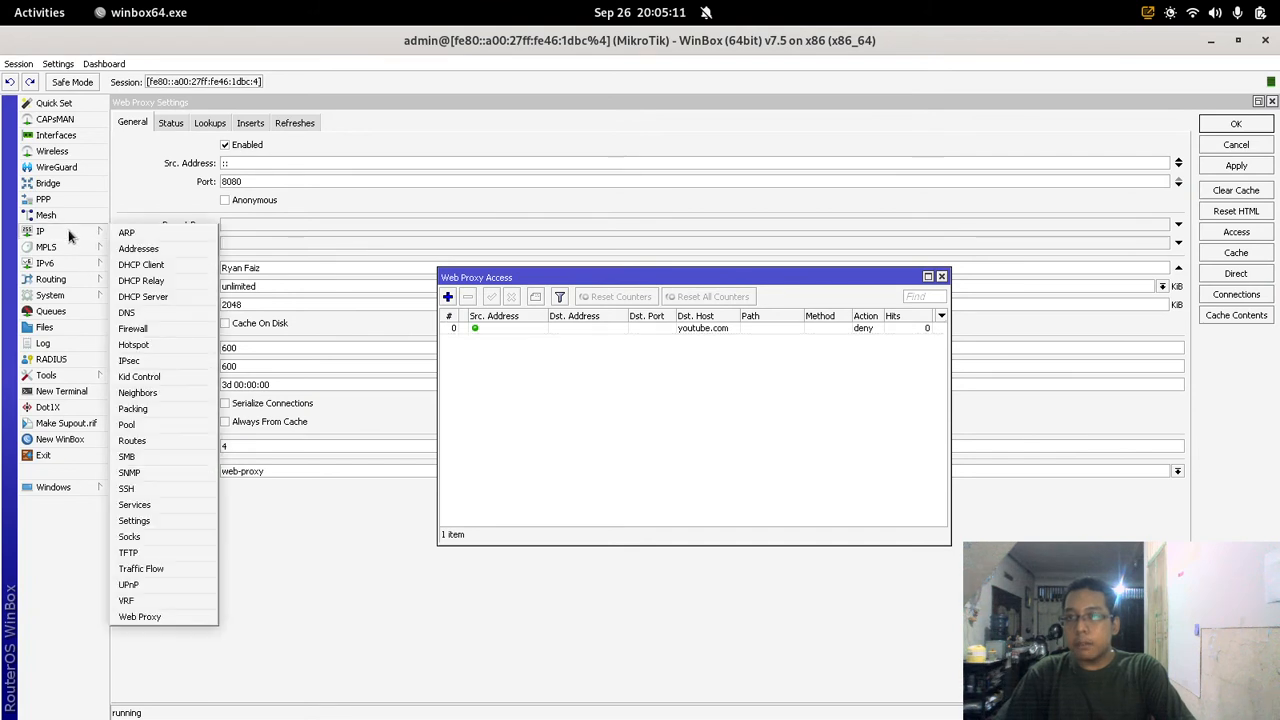
pyautogui.click(155, 297)
pyautogui.click(213, 123)
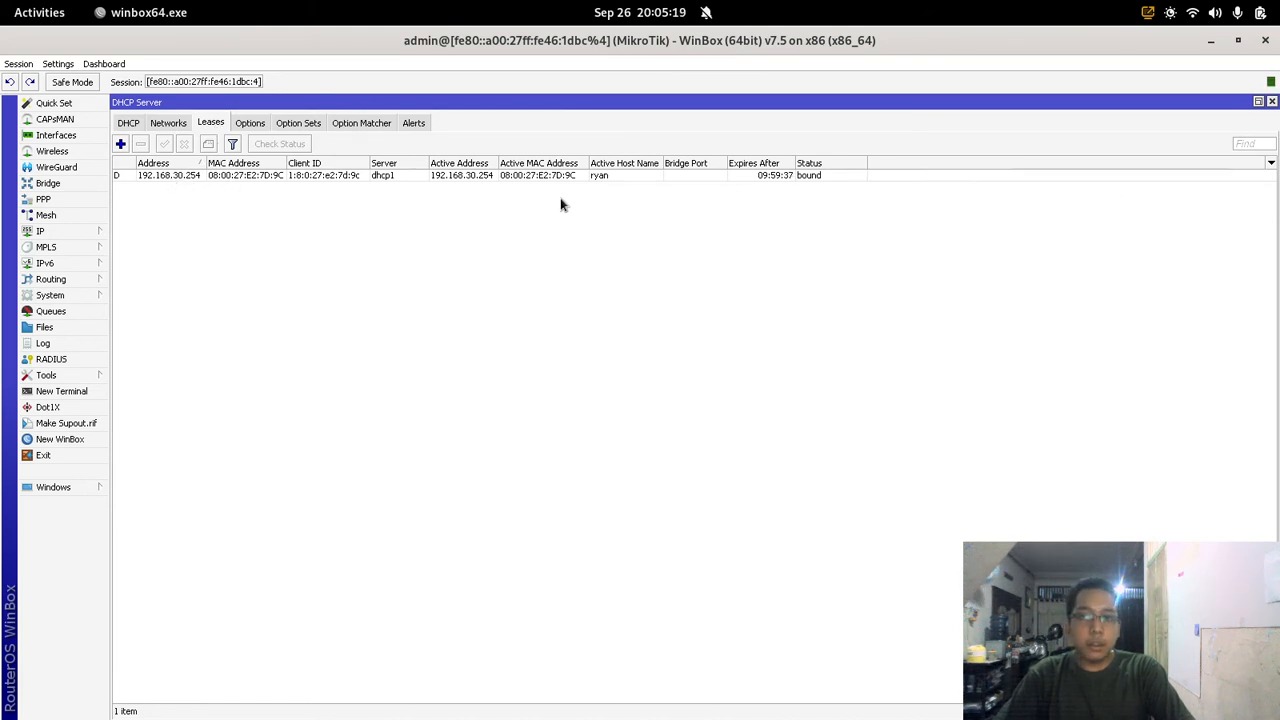
pyautogui.click(128, 123)
pyautogui.click(38, 12)
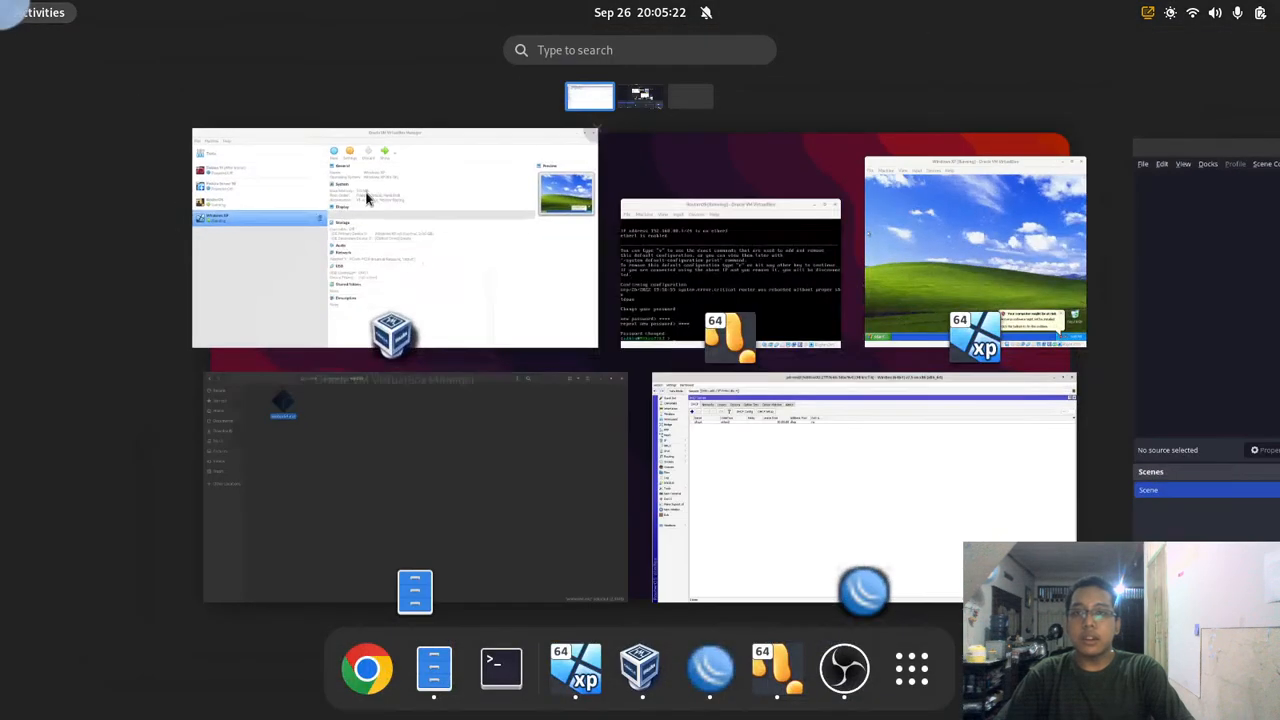
# Step: In the XP guest, launch Internet Explorer and load google.com
pyautogui.click(929, 291)
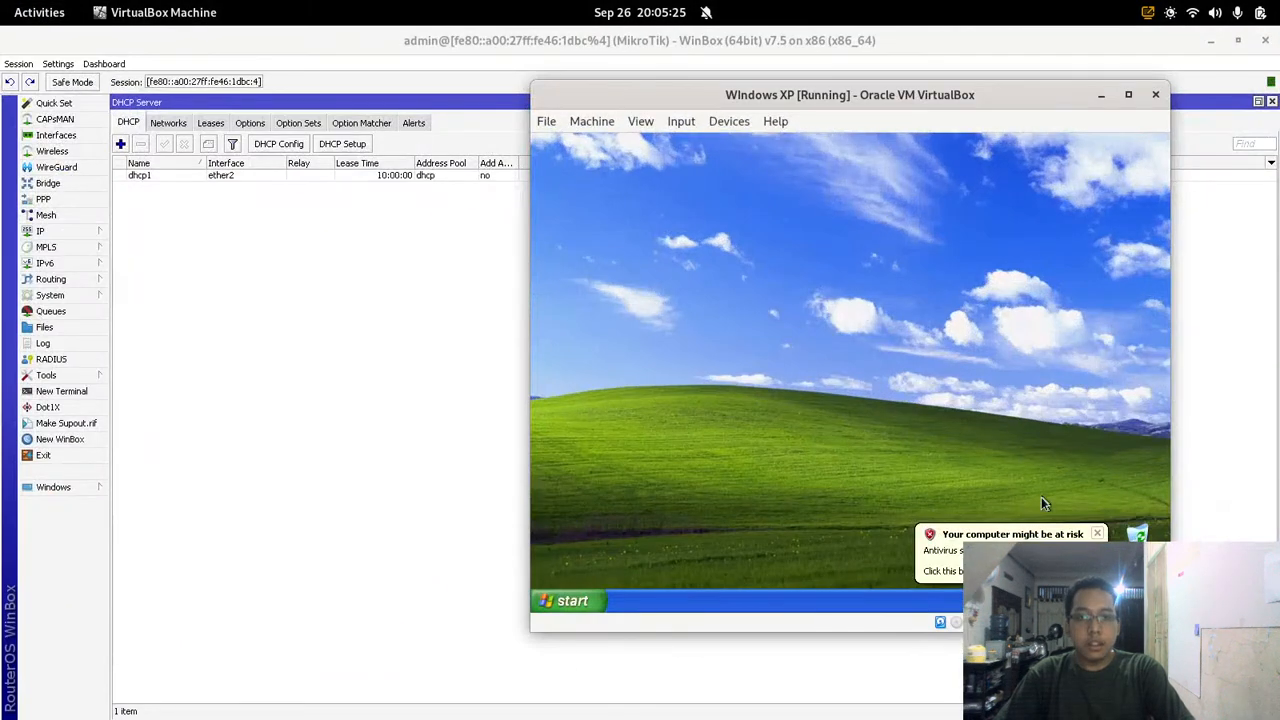
pyautogui.click(1097, 534)
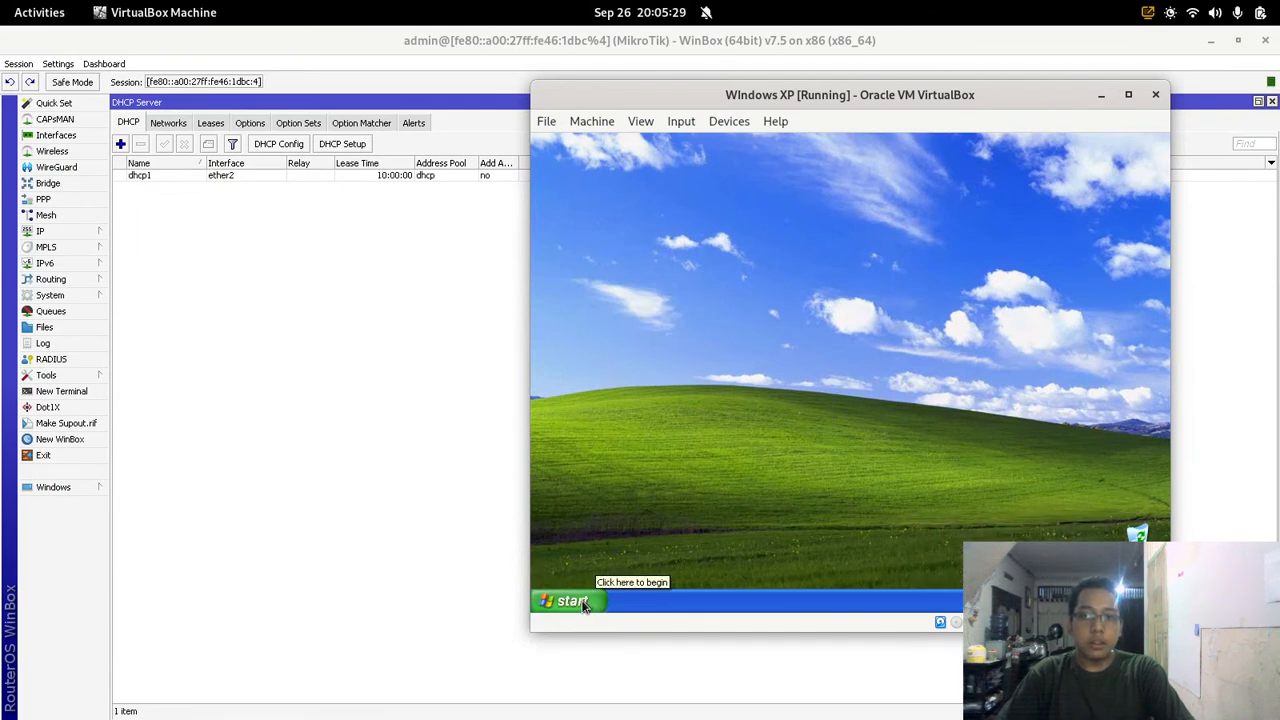
pyautogui.click(585, 603)
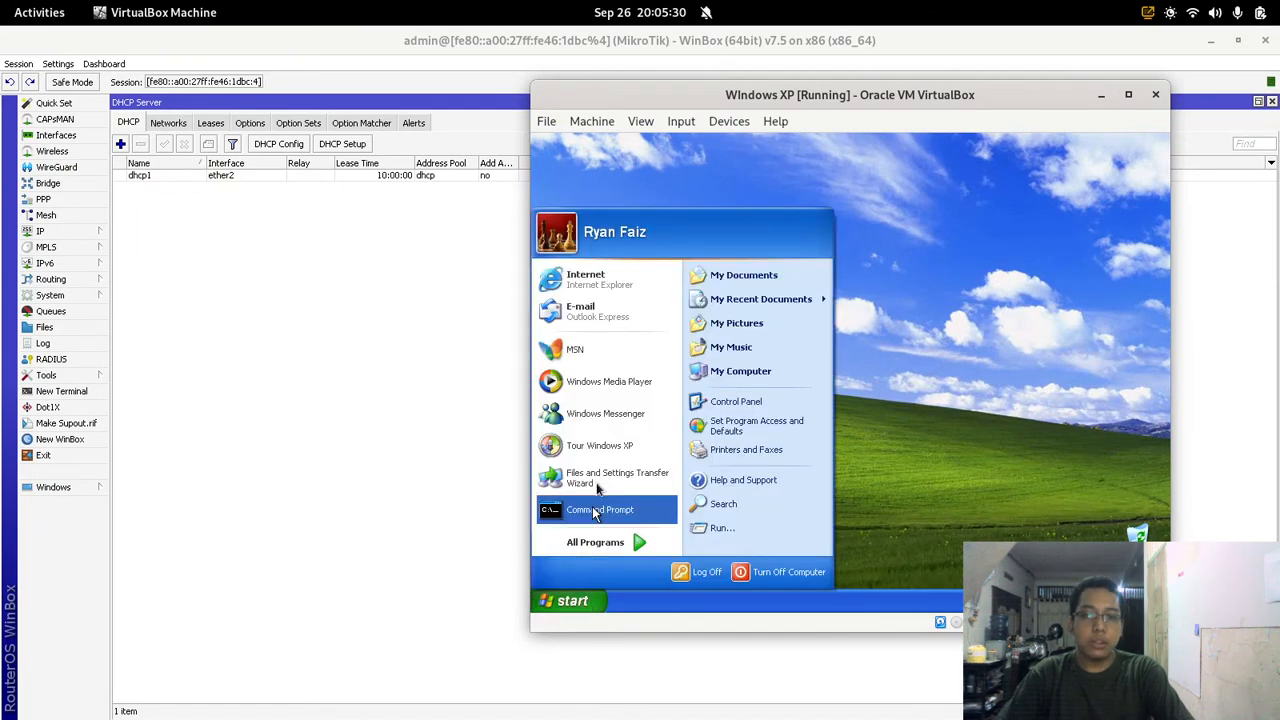
pyautogui.click(637, 287)
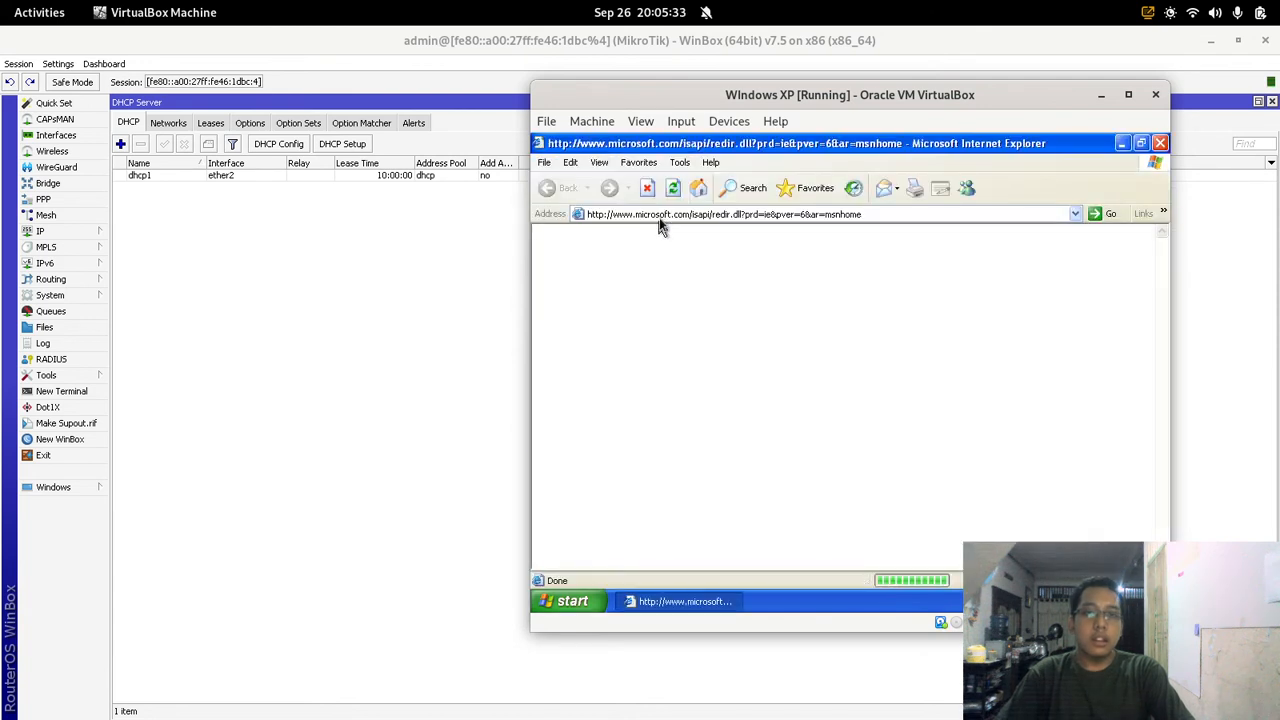
pyautogui.click(878, 214)
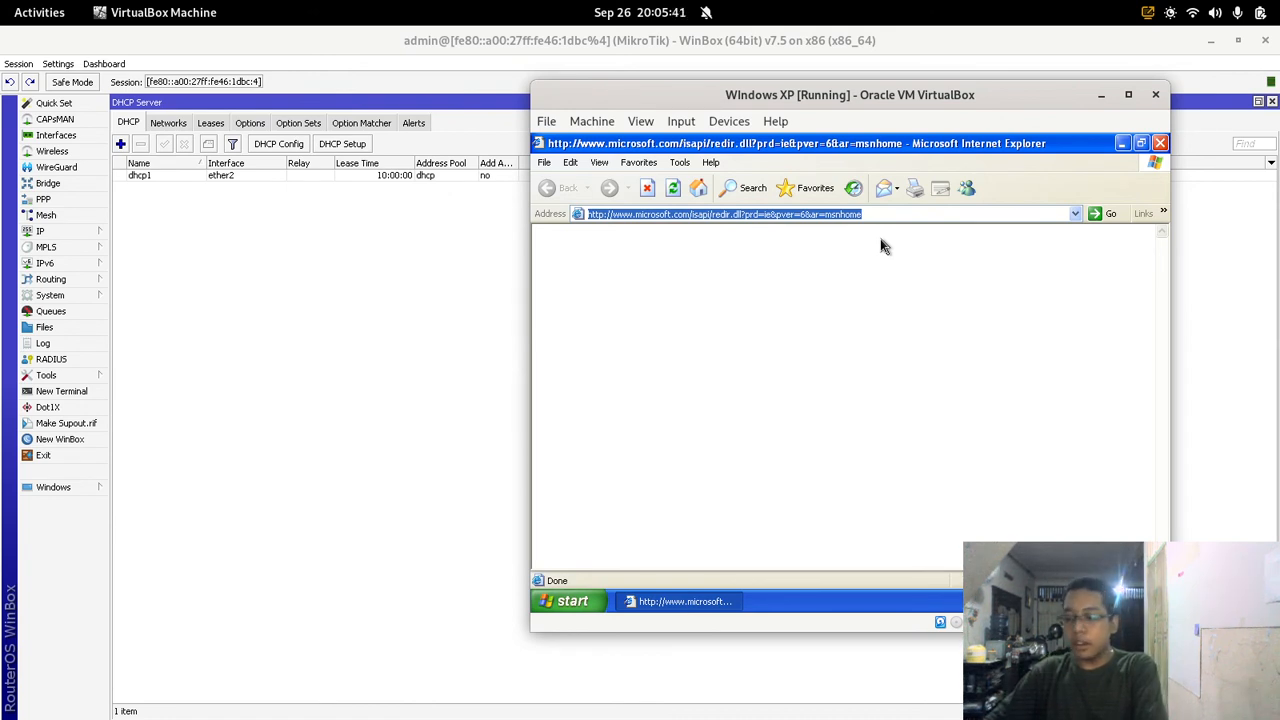
pyautogui.write('googl')
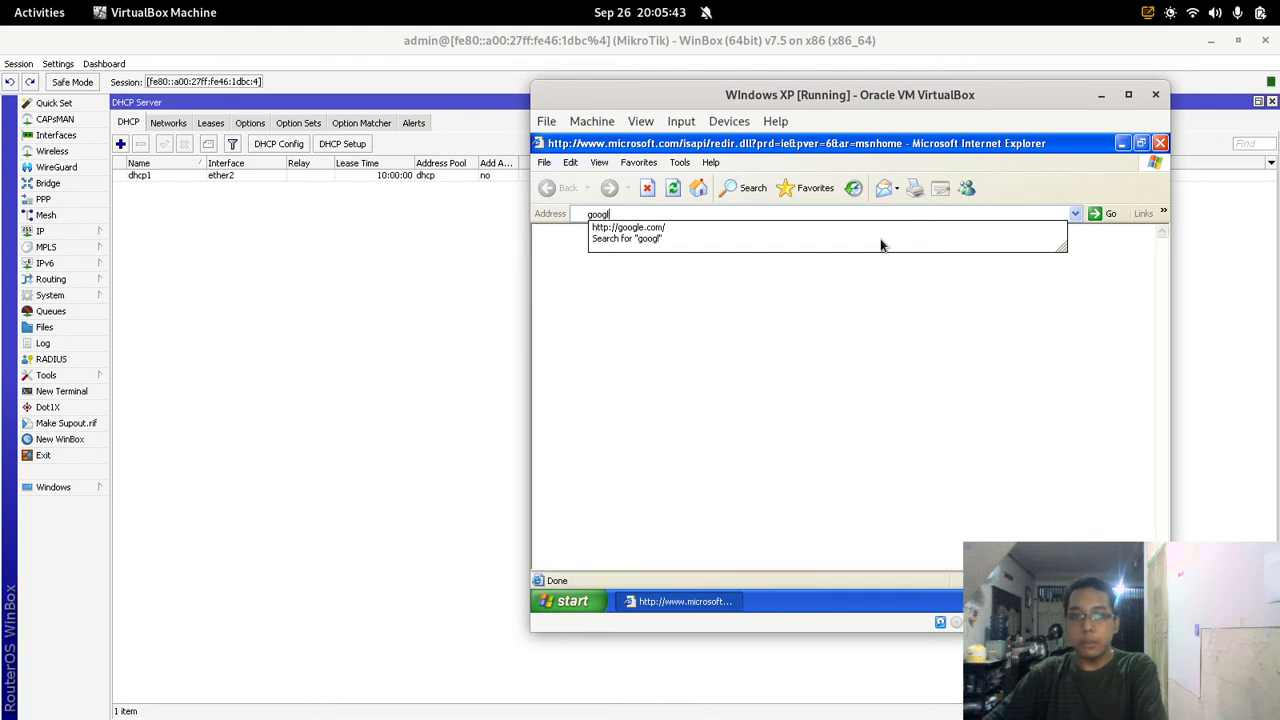
pyautogui.write('e.com')
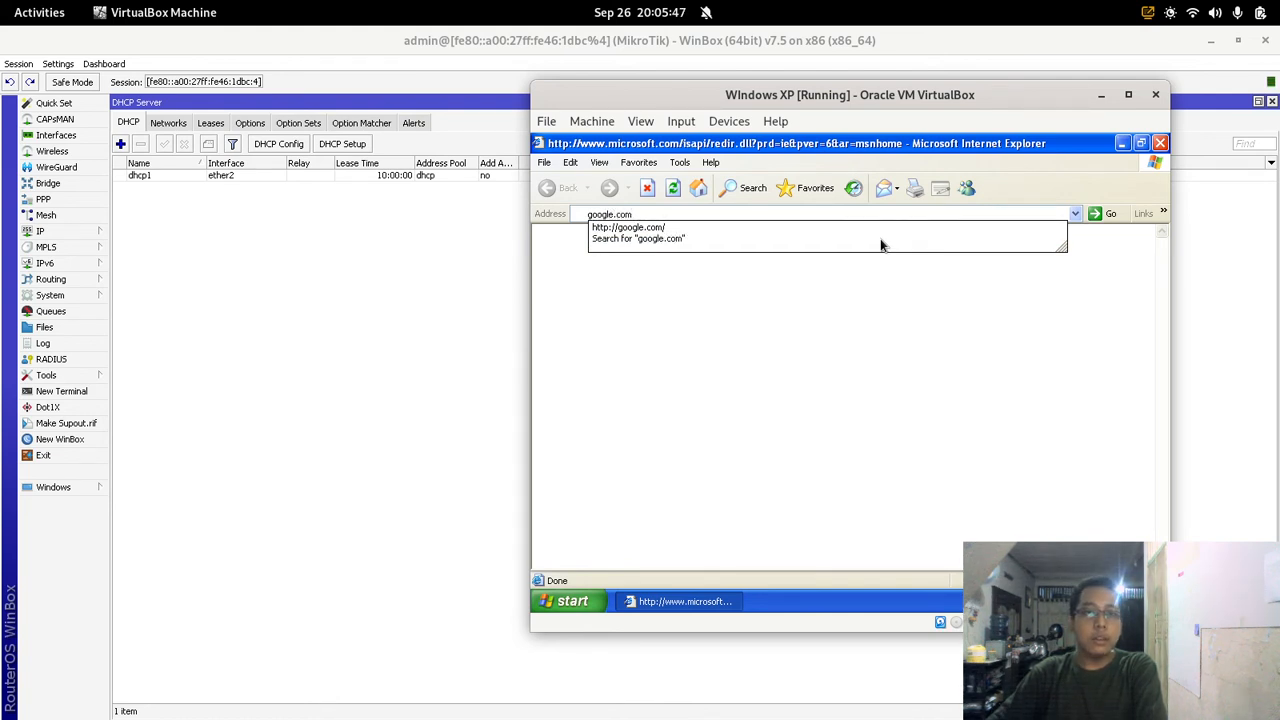
pyautogui.press('Return')
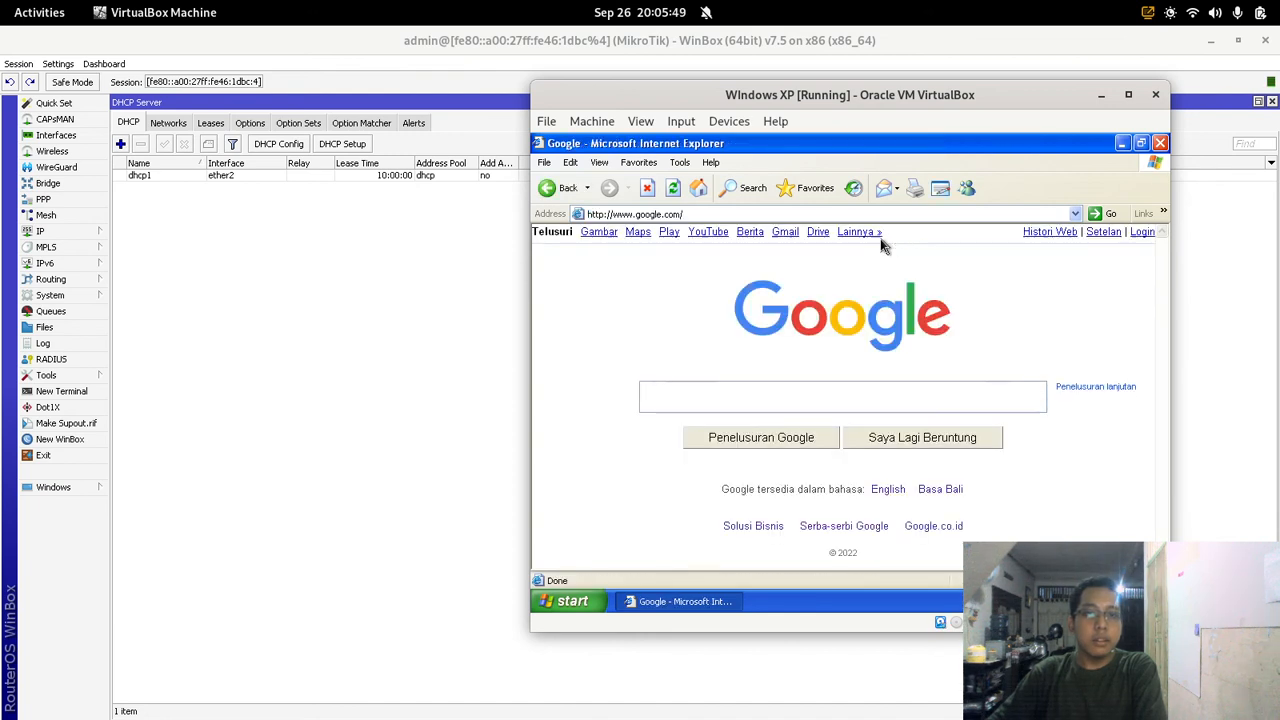
# Step: Browse to youtube.com and inspect the proxy's Forbidden, Access Denied error page
pyautogui.click(864, 214)
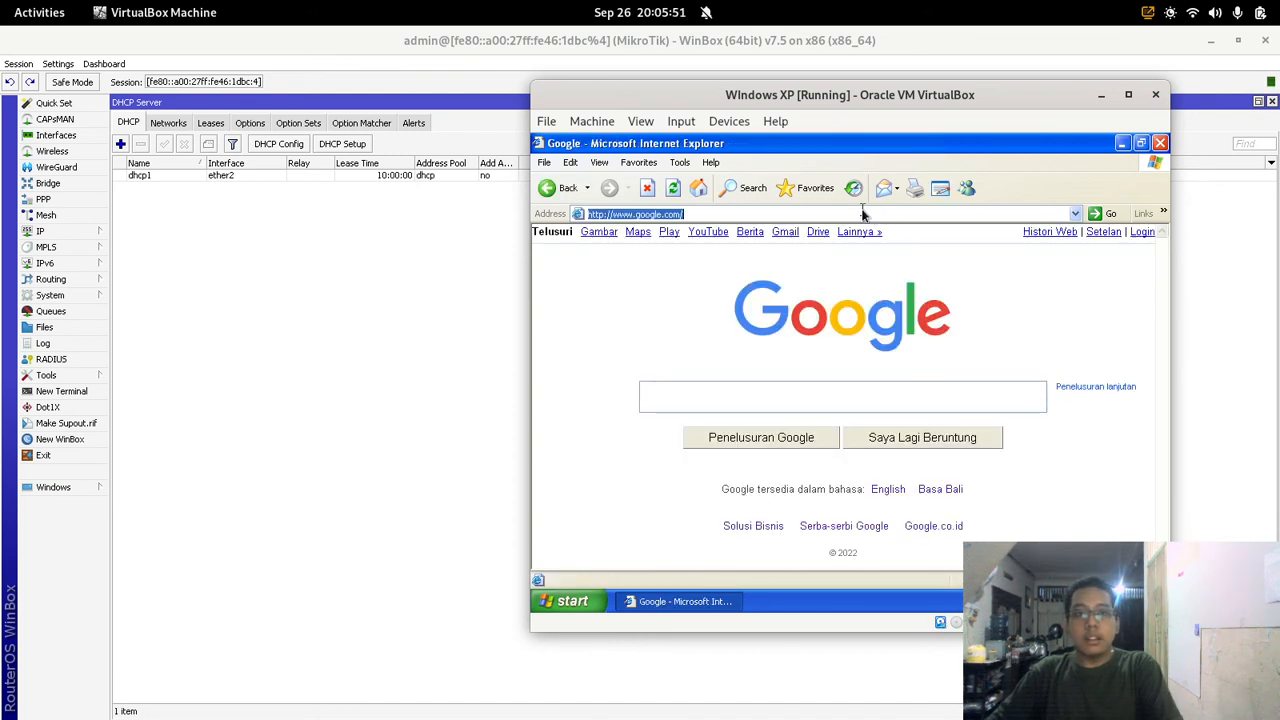
pyautogui.write('youtu')
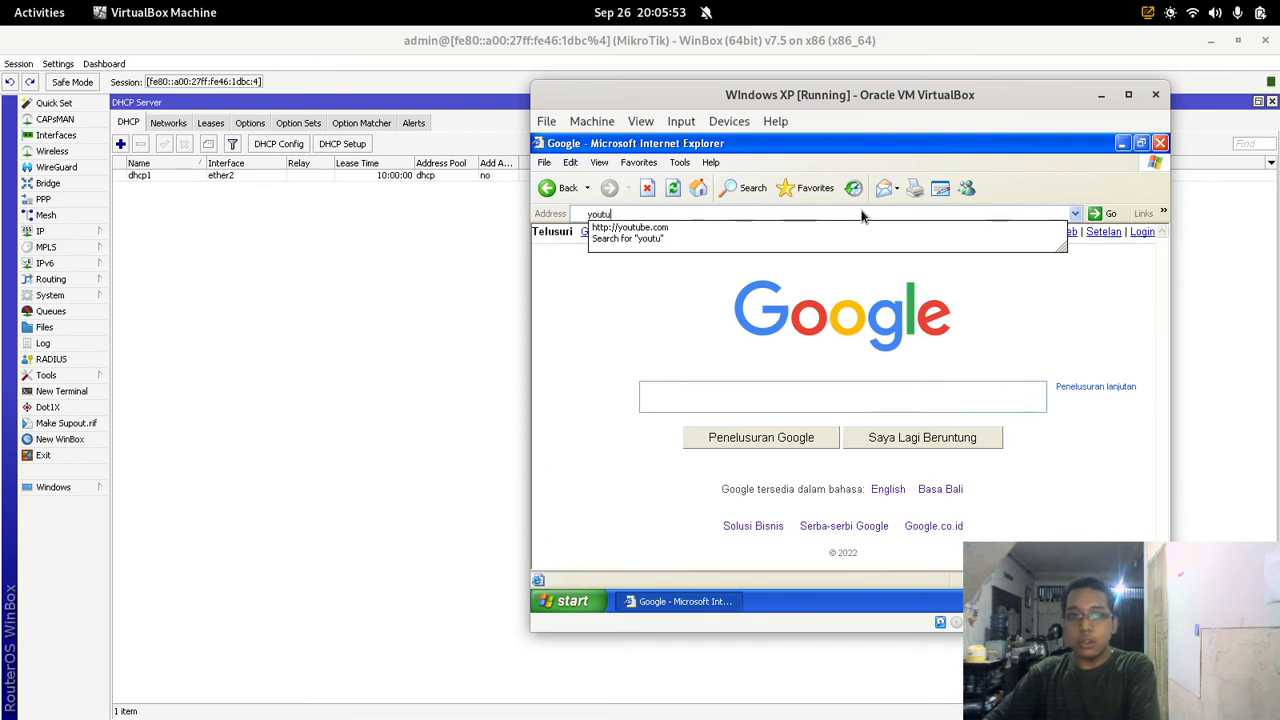
pyautogui.write('be.com')
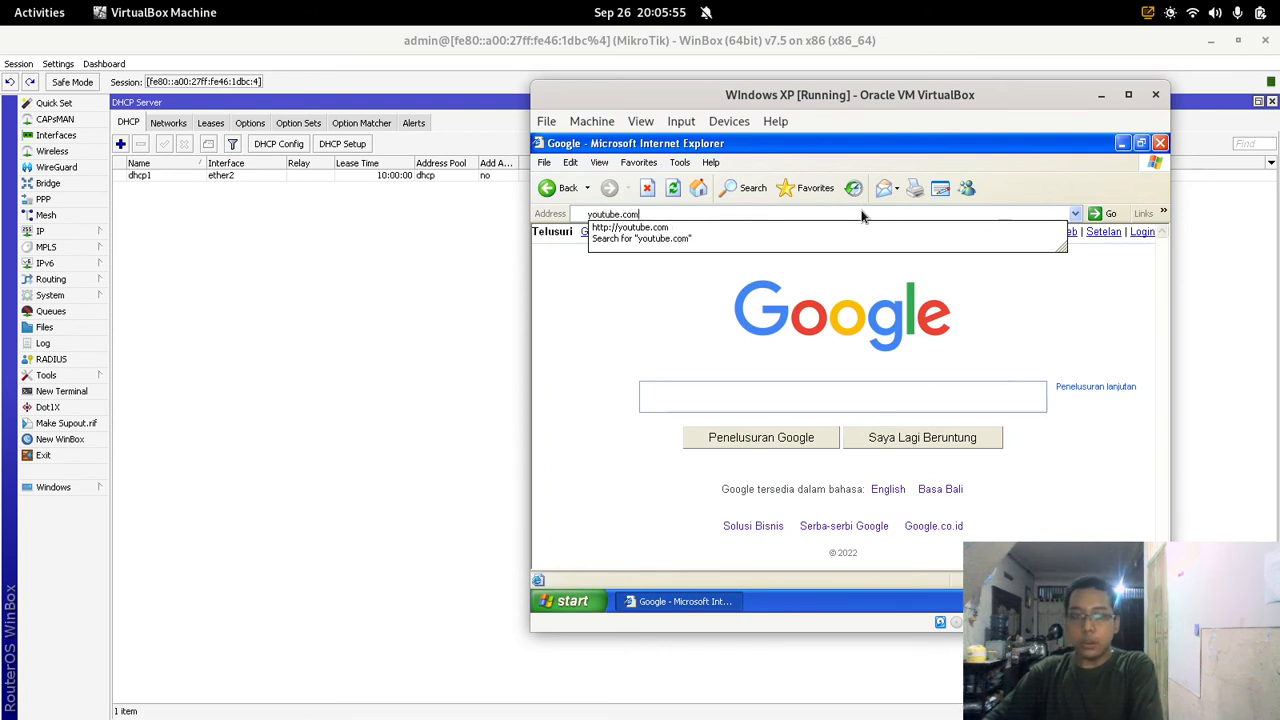
pyautogui.press('Return')
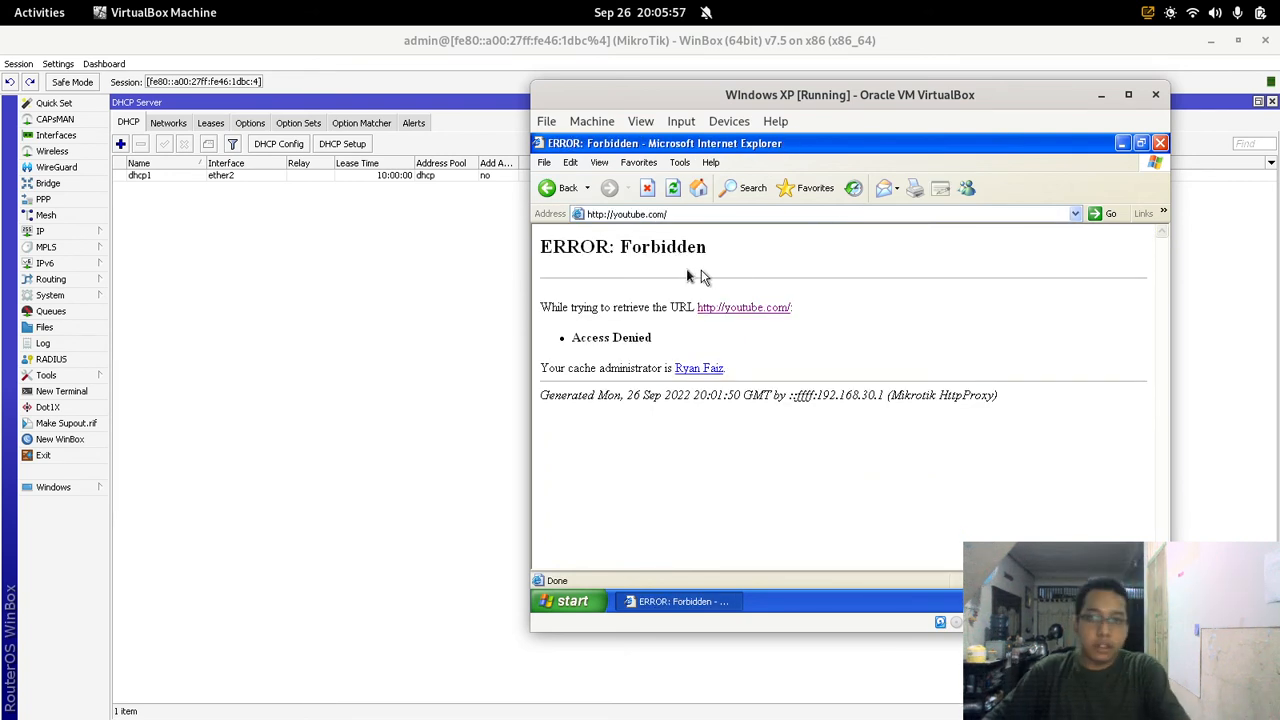
pyautogui.moveTo(609, 250); pyautogui.dragTo(766, 252)
pyautogui.click(766, 252)
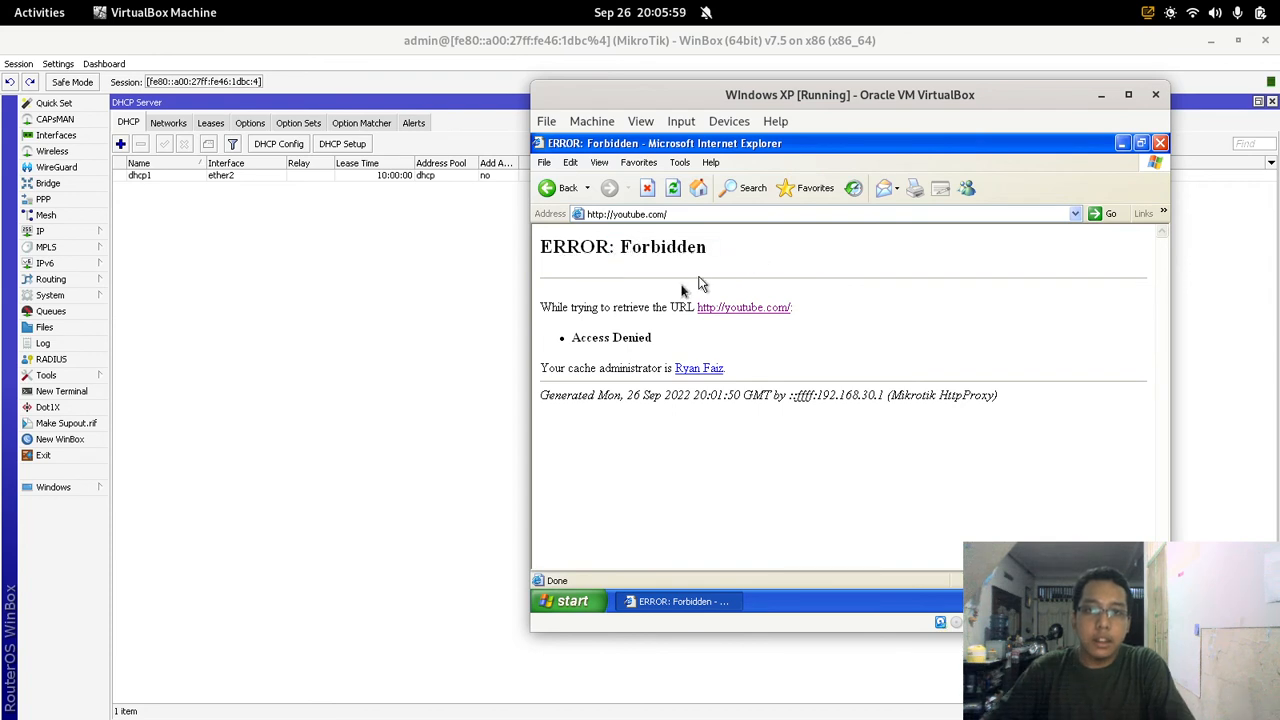
pyautogui.moveTo(572, 338); pyautogui.dragTo(655, 340)
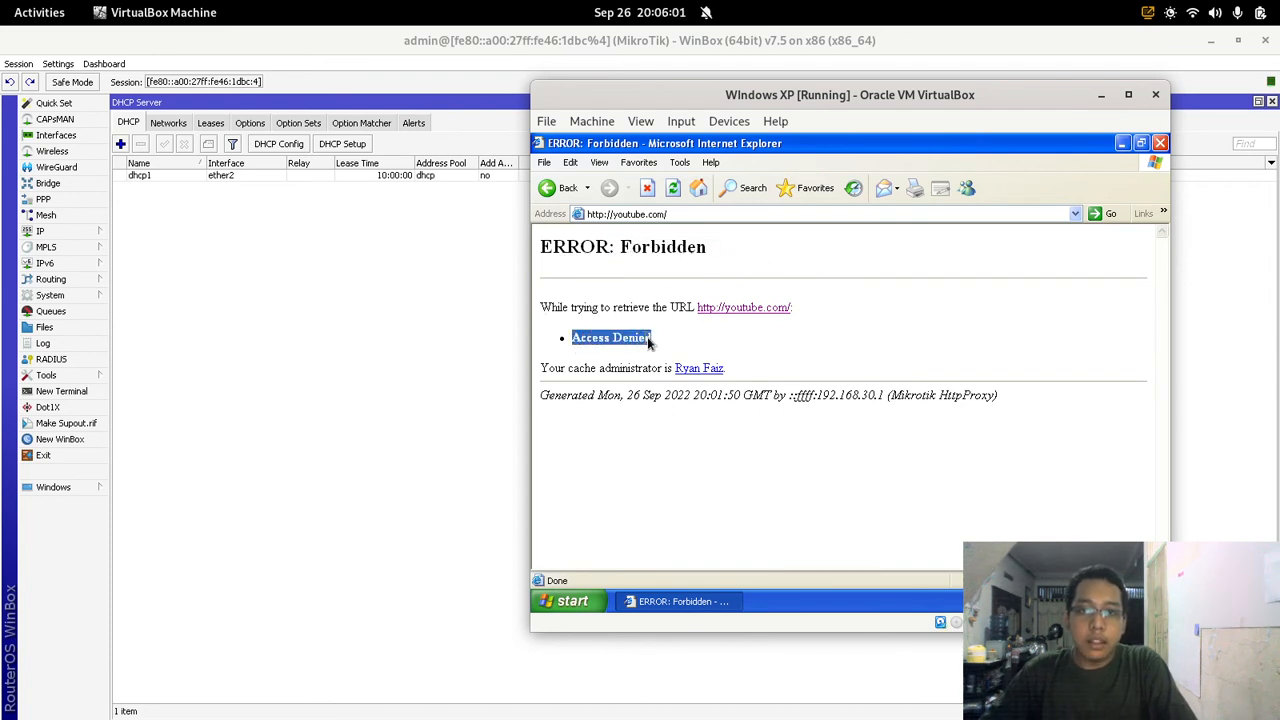
pyautogui.doubleClick(582, 370)
pyautogui.moveTo(582, 372); pyautogui.dragTo(674, 376)
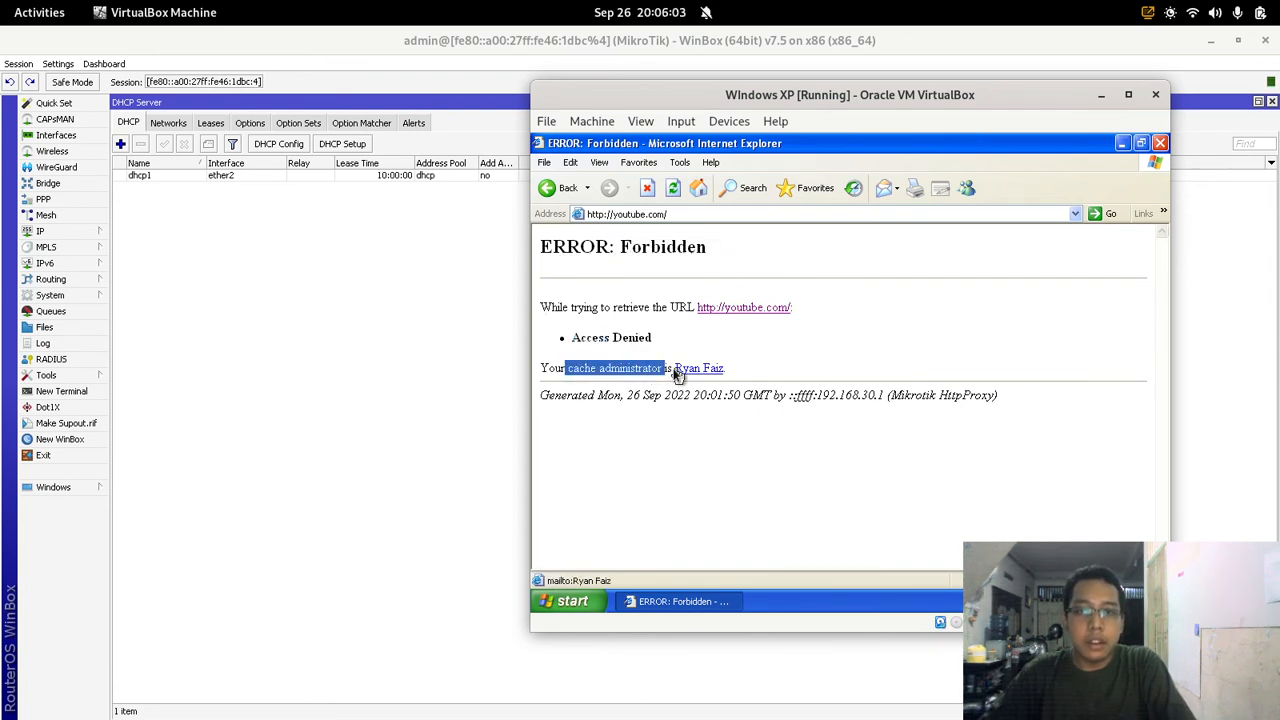
pyautogui.click(765, 372)
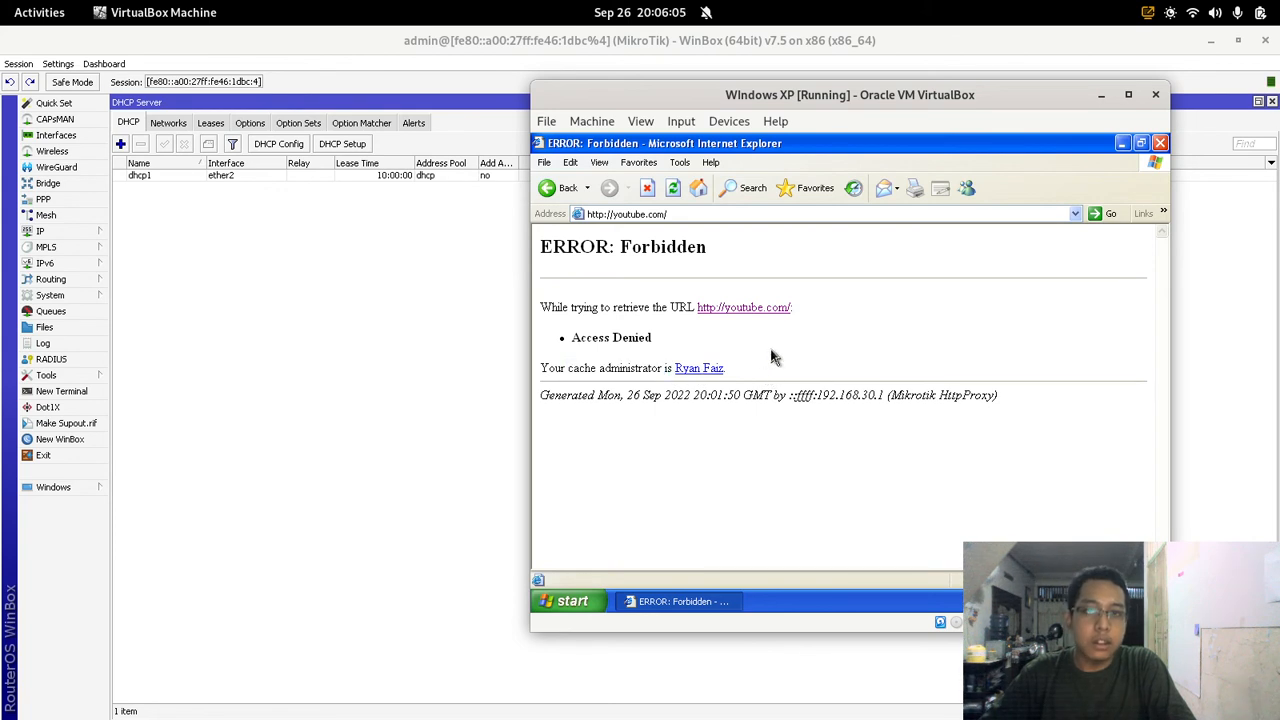
pyautogui.click(501, 296)
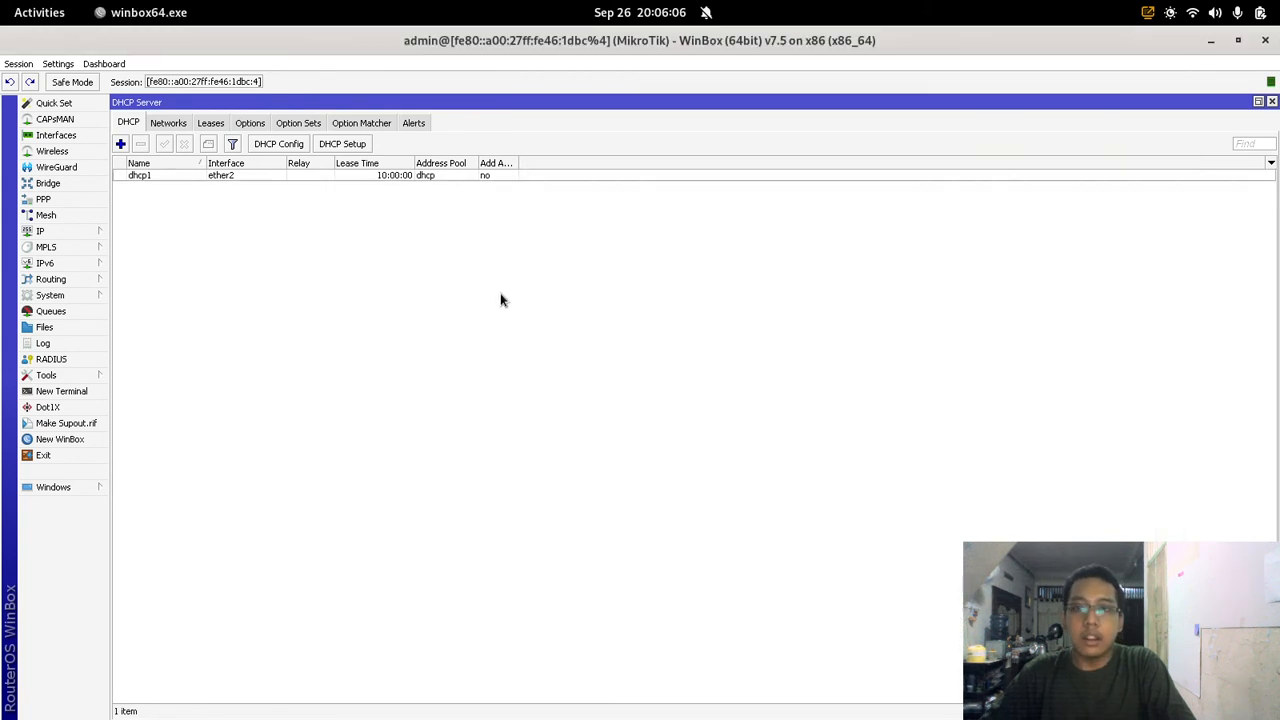
# Step: Add a web proxy access rule with Dst. Host google.com and action deny
pyautogui.click(1272, 103)
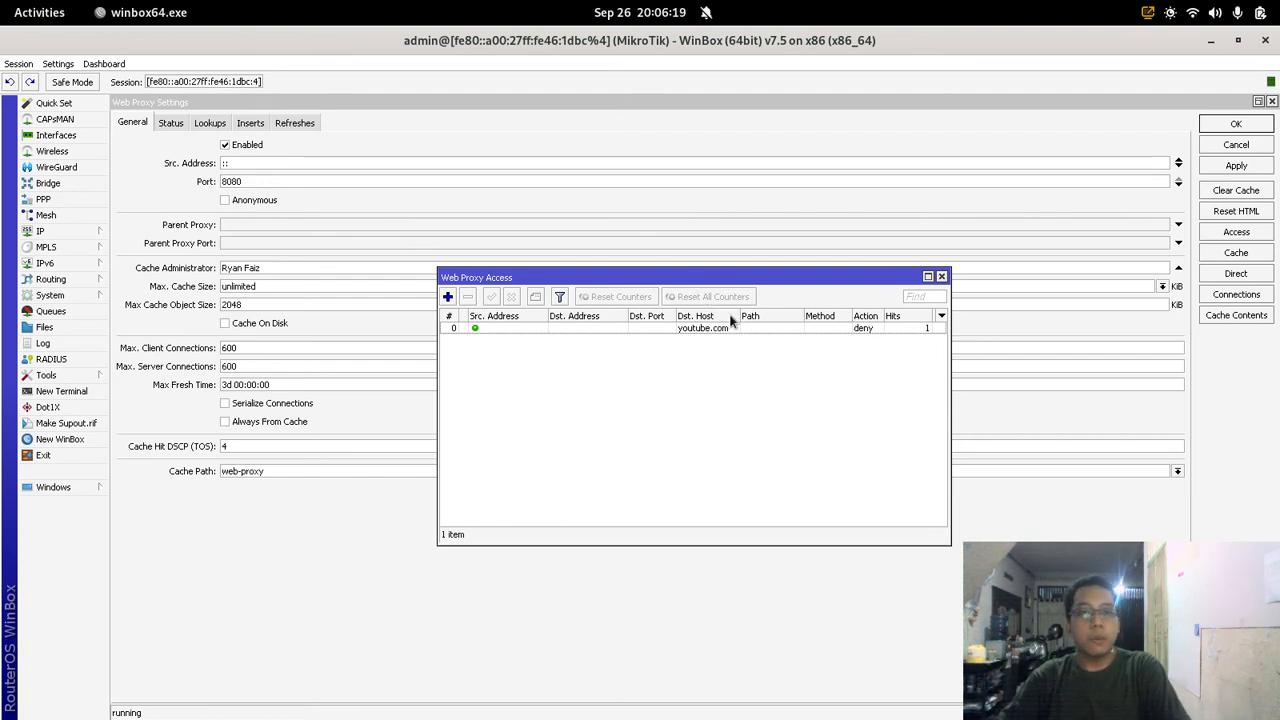
pyautogui.click(447, 296)
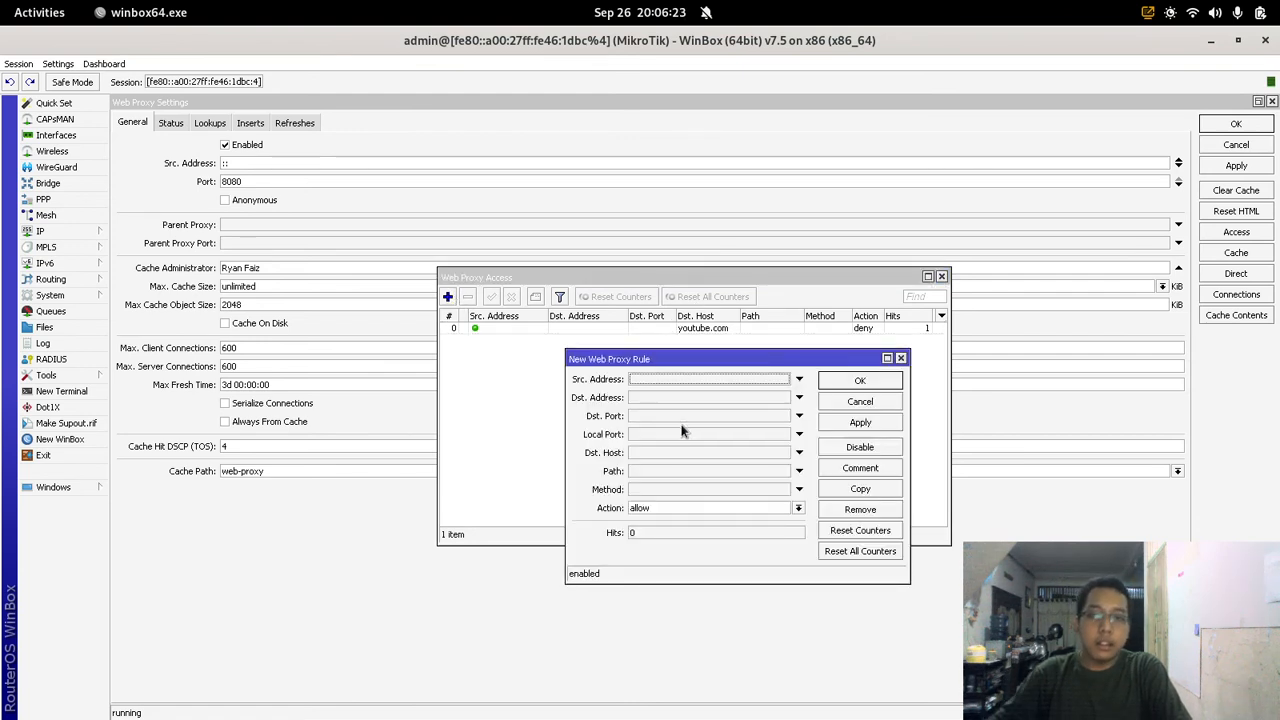
pyautogui.click(688, 454)
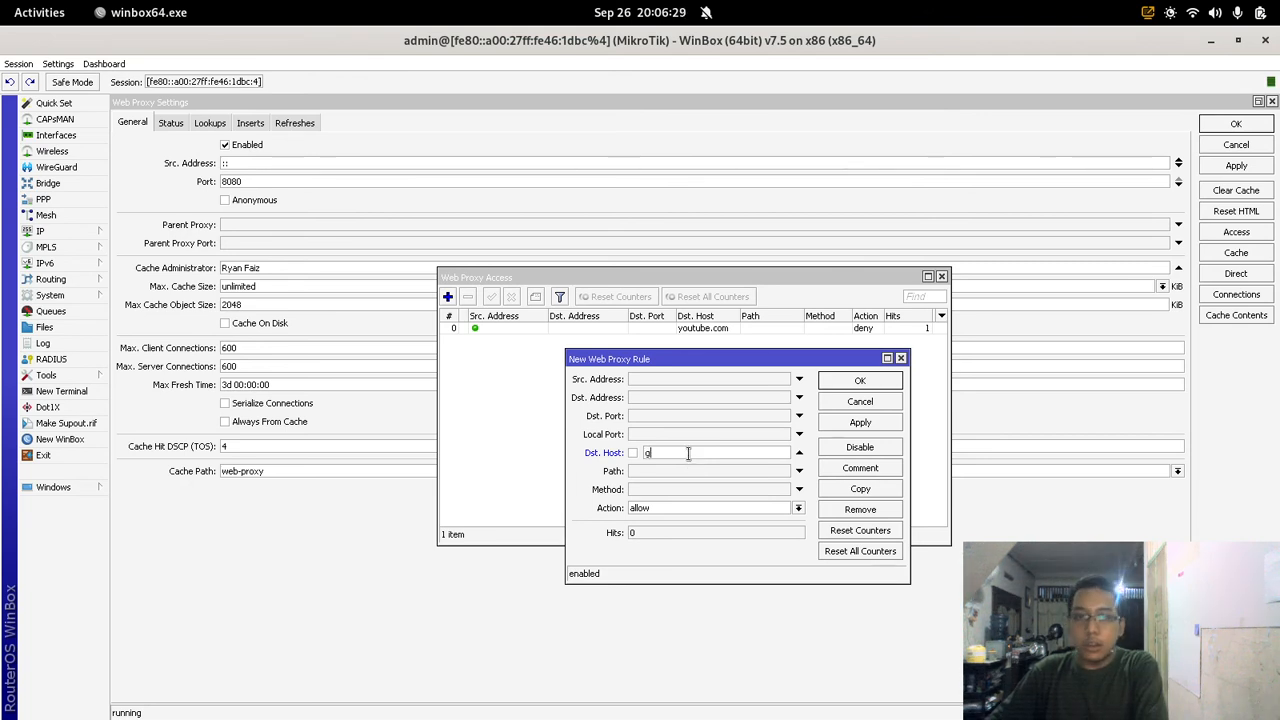
pyautogui.write('google.com')
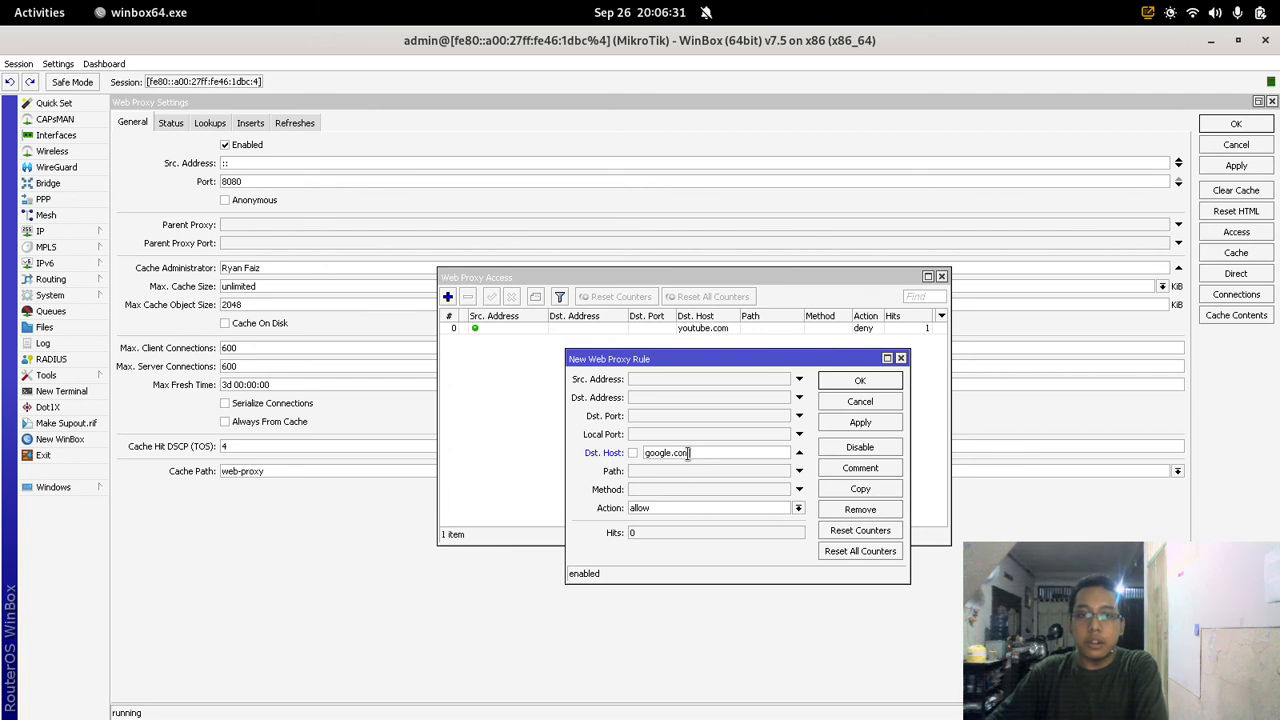
pyautogui.click(702, 508)
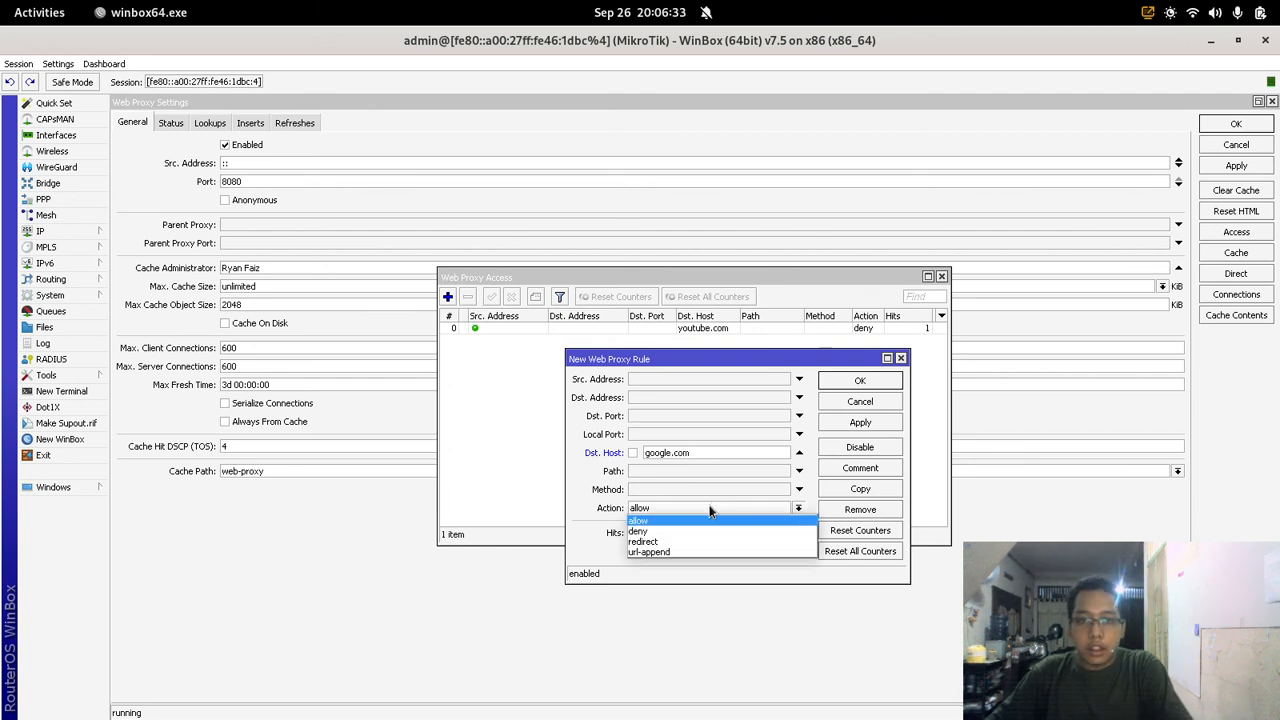
pyautogui.click(712, 531)
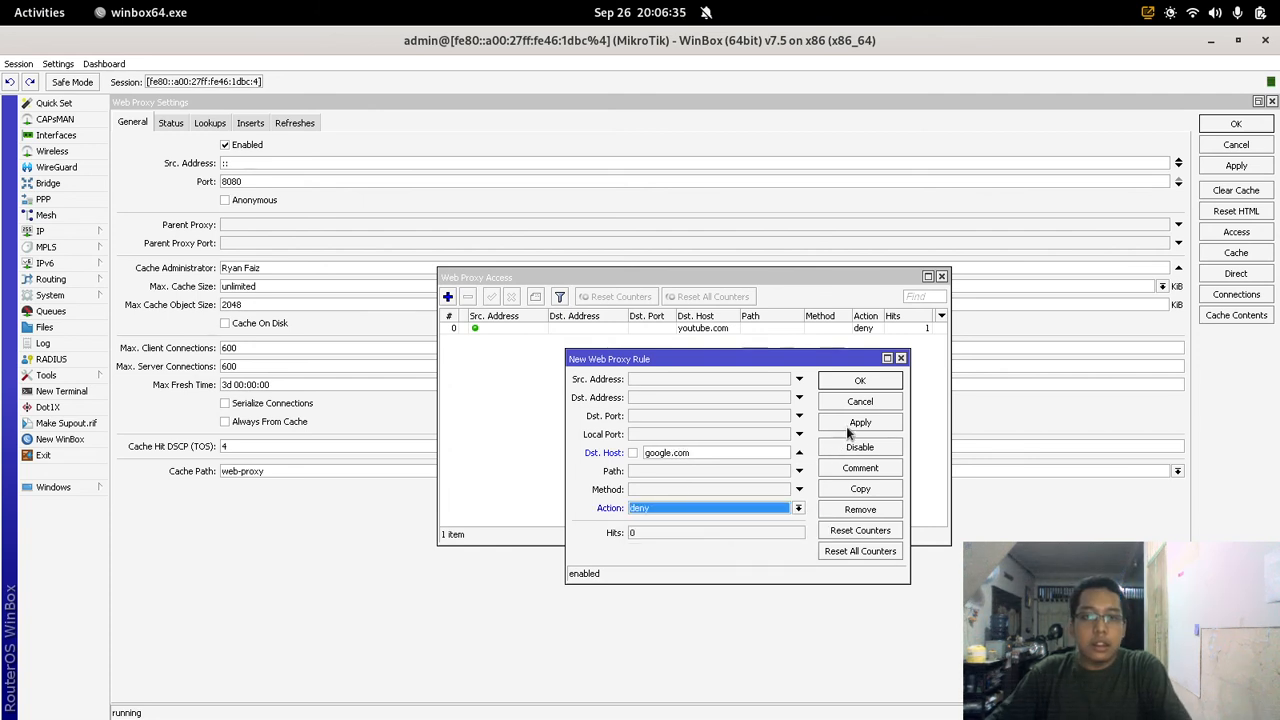
pyautogui.click(849, 428)
pyautogui.click(863, 381)
# Step: Load google.com in XP's Internet Explorer and confirm the Access Denied page appears
pyautogui.moveTo(2, 2)
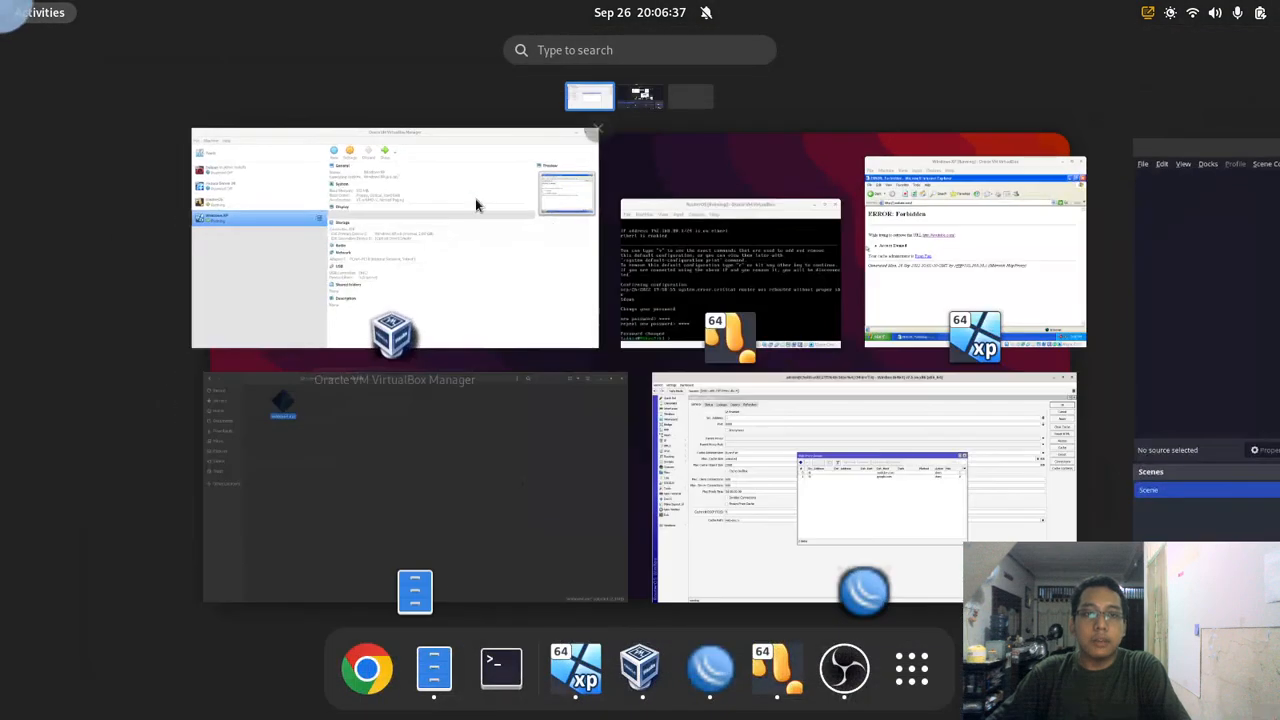
pyautogui.click(975, 250)
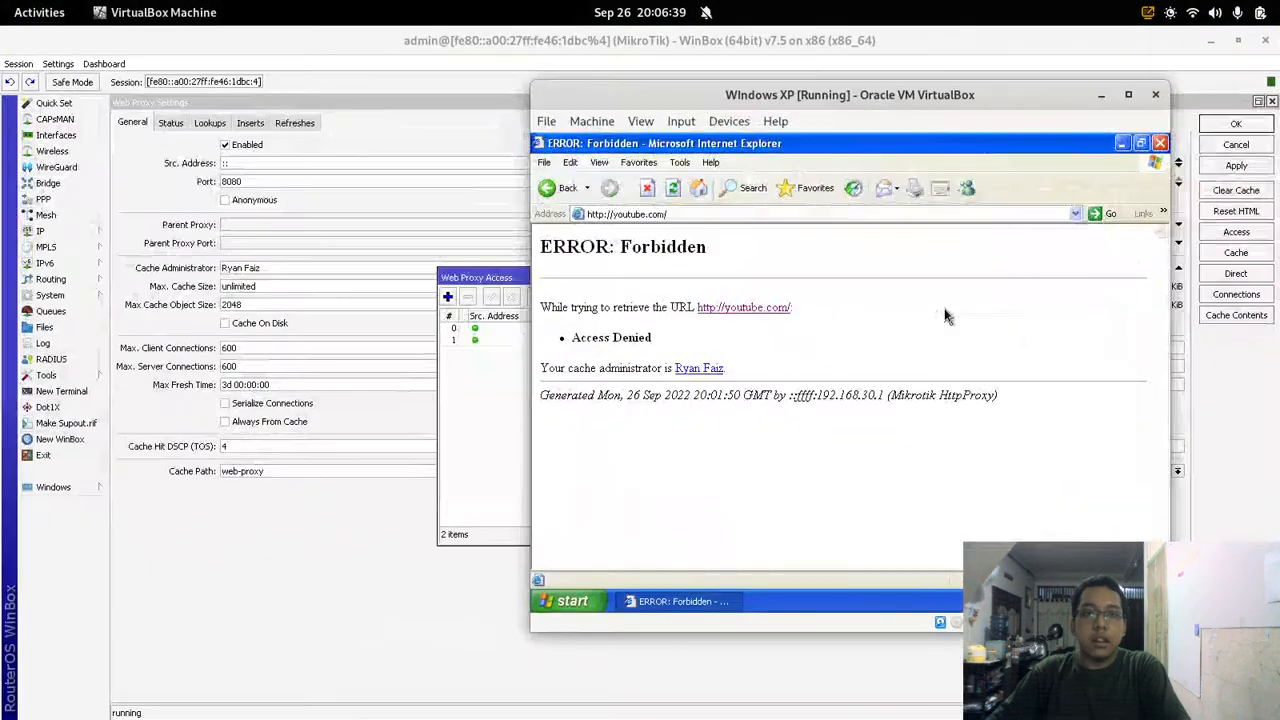
pyautogui.click(820, 213)
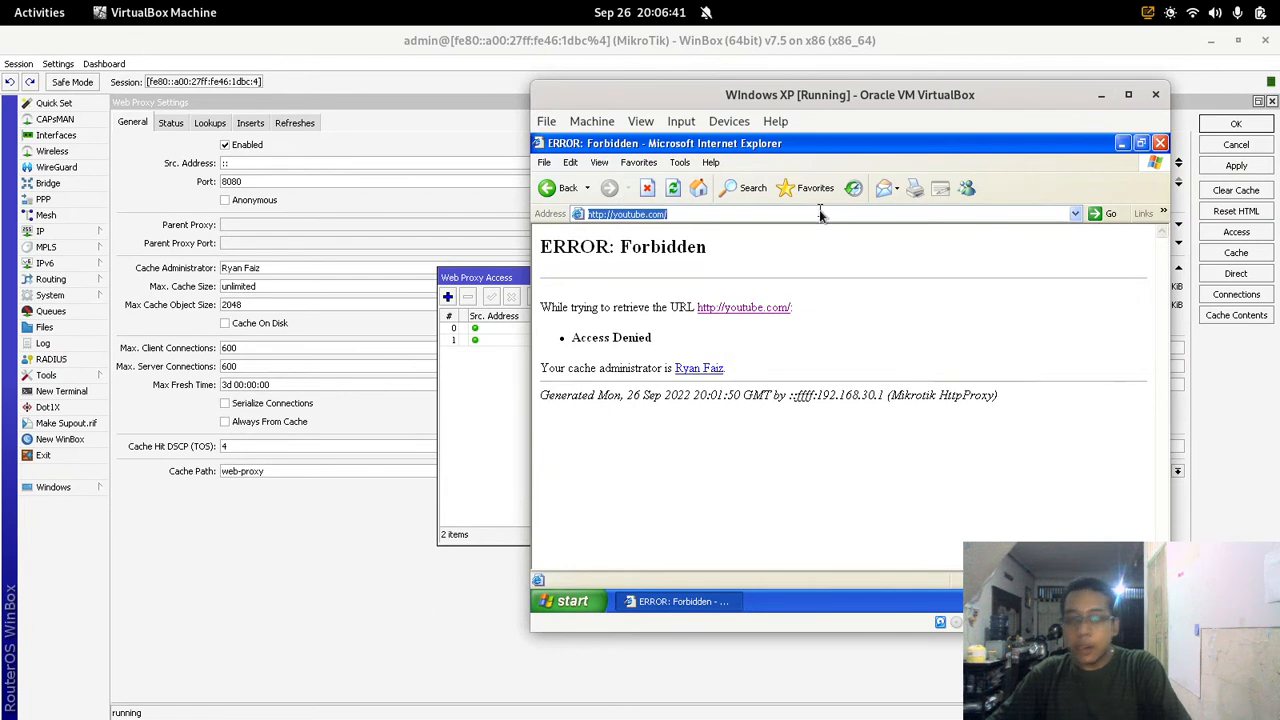
pyautogui.write('google.c')
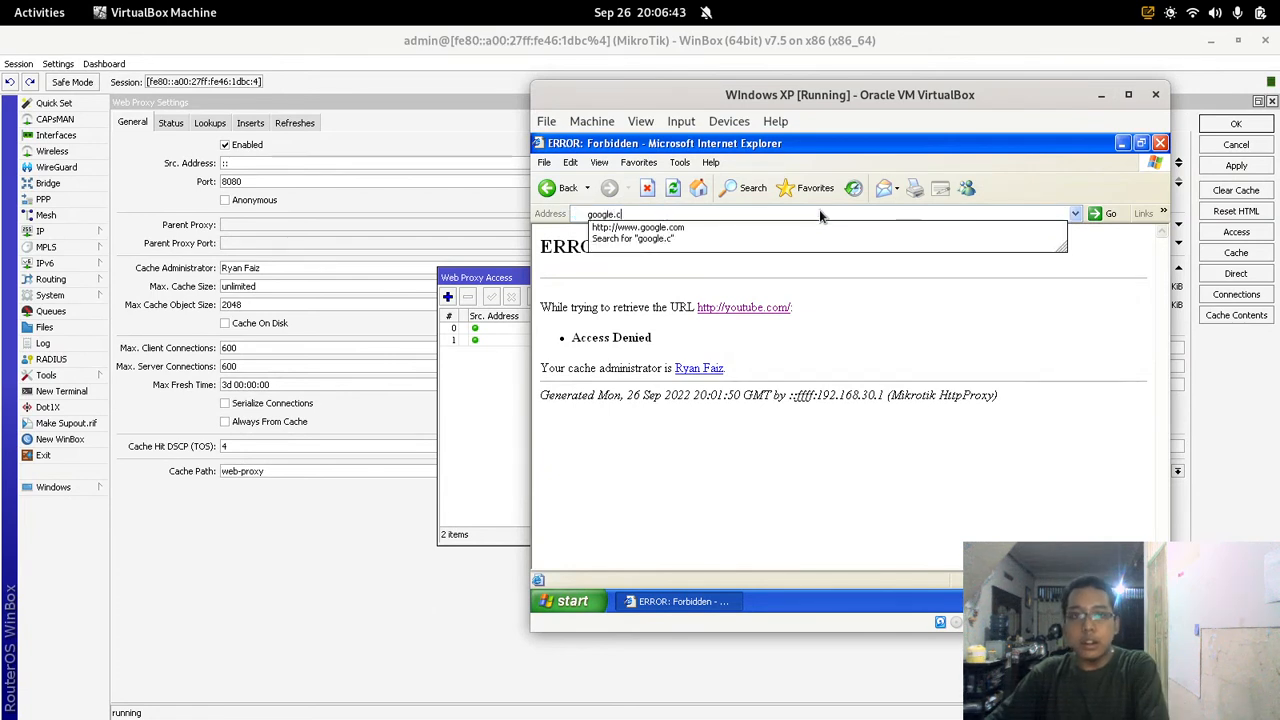
pyautogui.write('om')
pyautogui.press('Return')
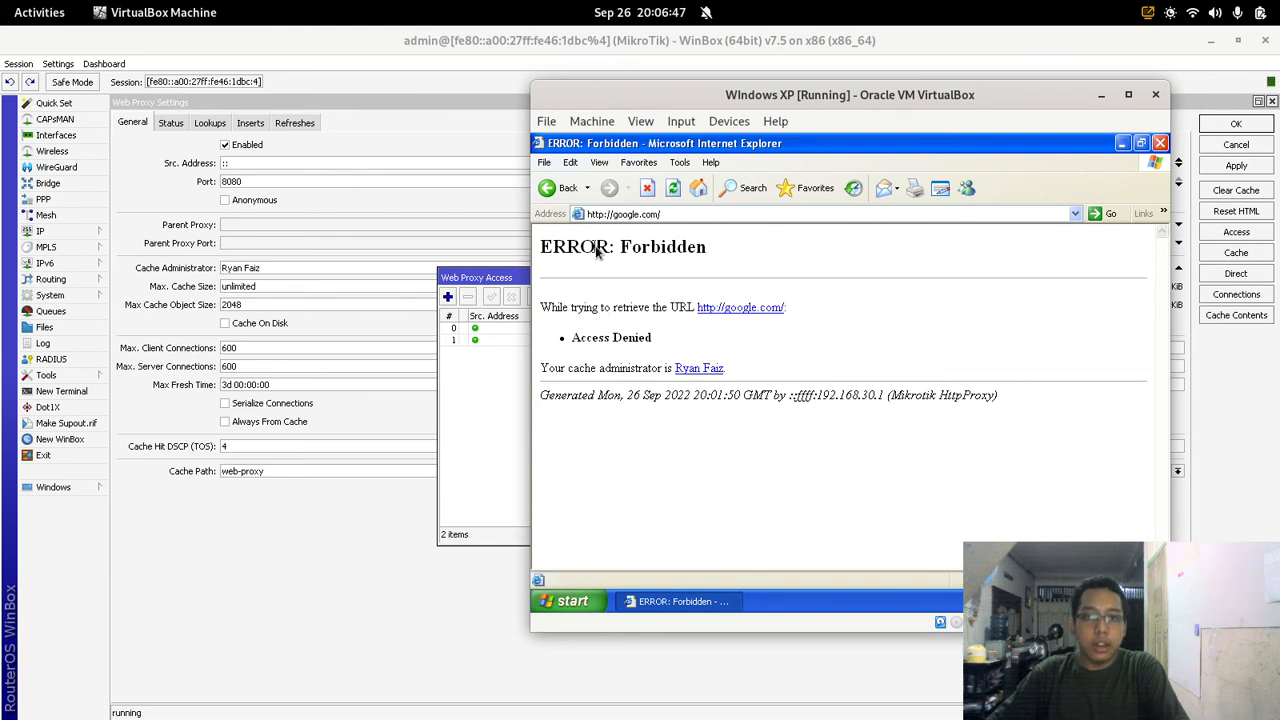
pyautogui.moveTo(571, 337); pyautogui.dragTo(653, 338)
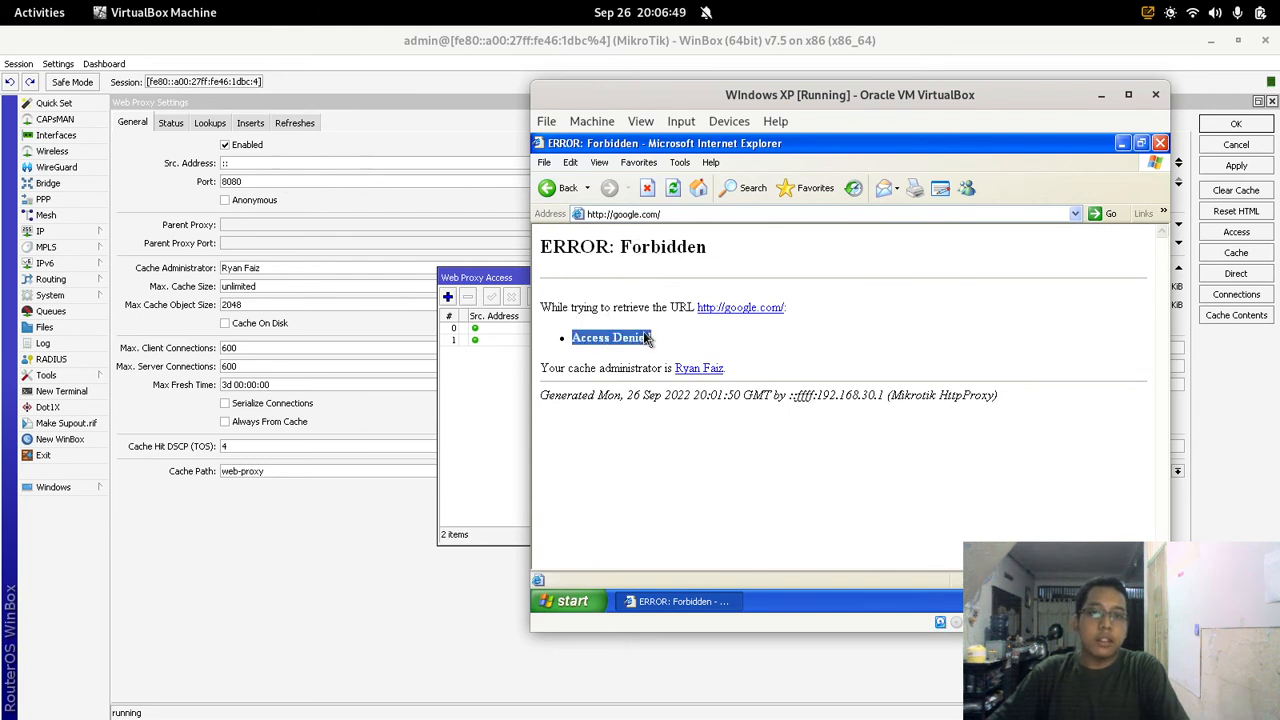
pyautogui.click(703, 339)
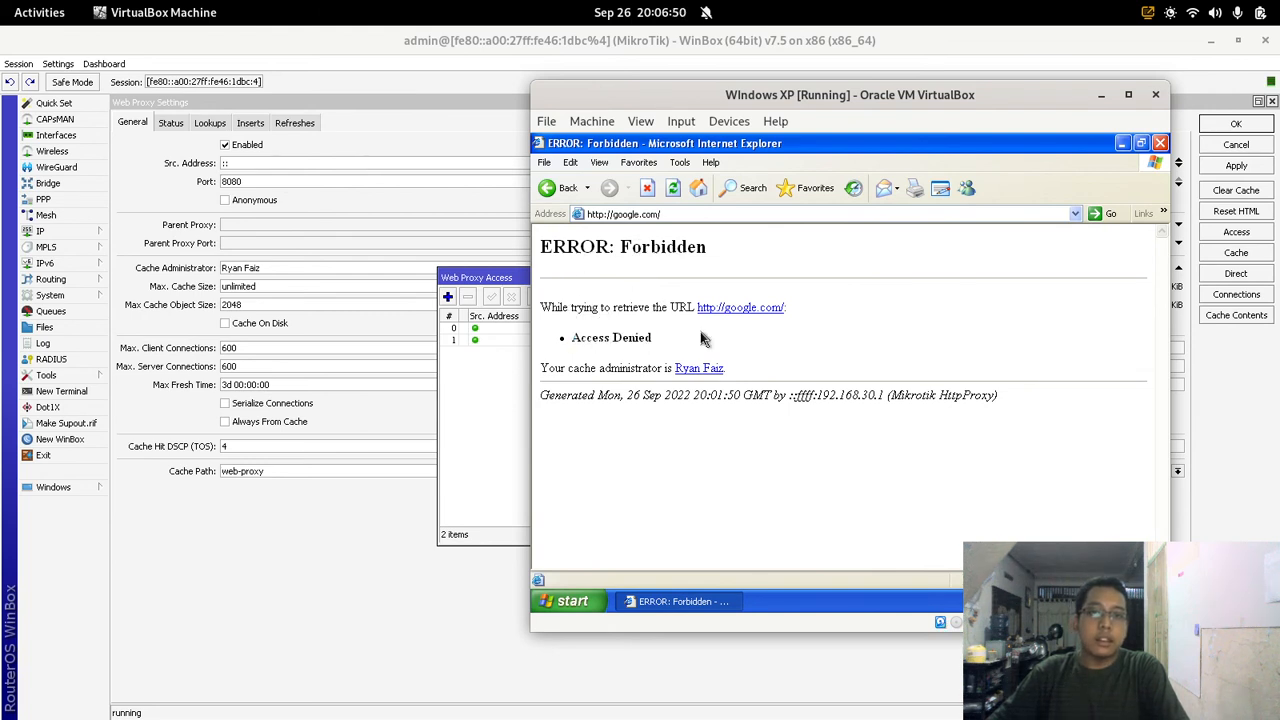
pyautogui.click(487, 369)
pyautogui.click(646, 330)
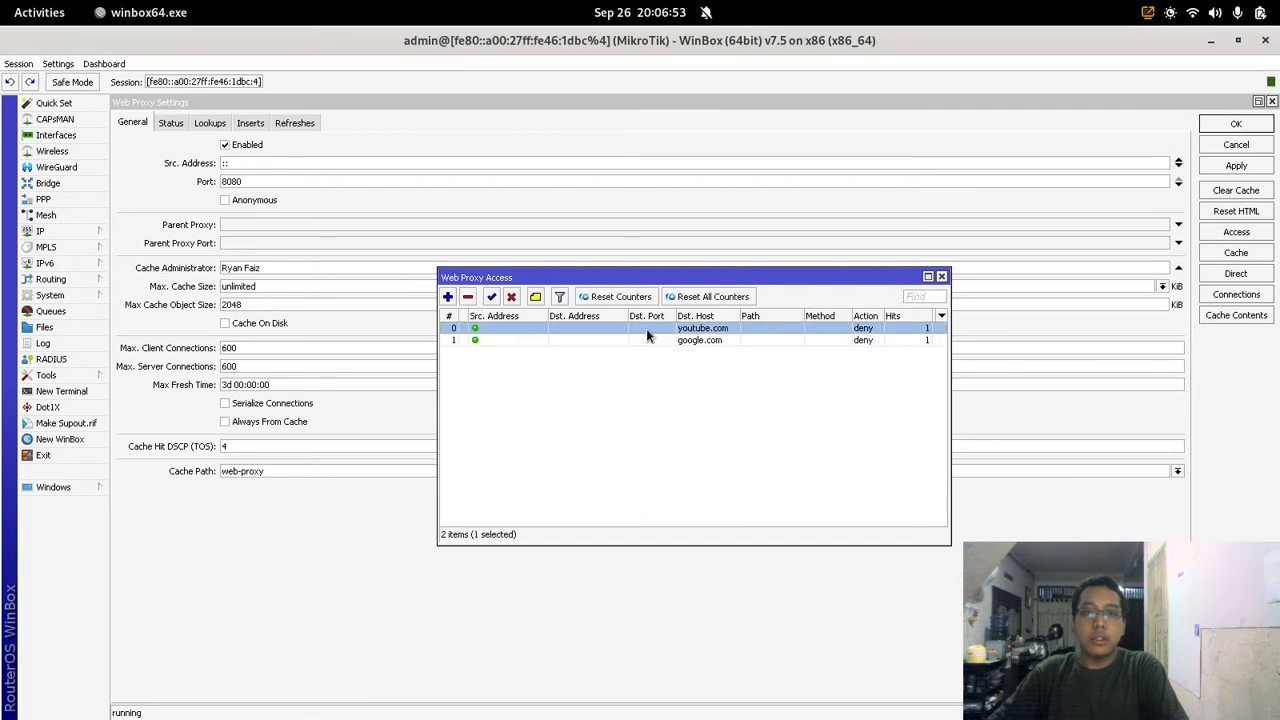
# Step: Disable the youtube.com deny rule in the Web Proxy Access list
pyautogui.click(512, 297)
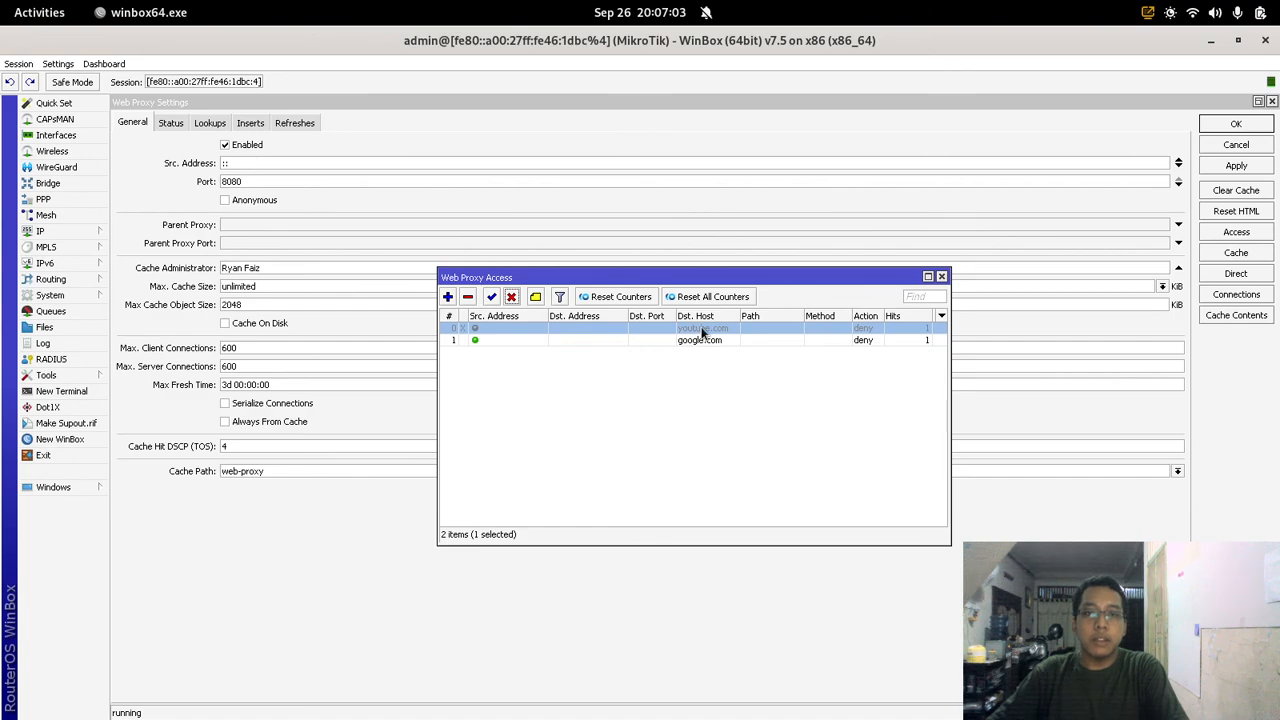
pyautogui.click(60, 10)
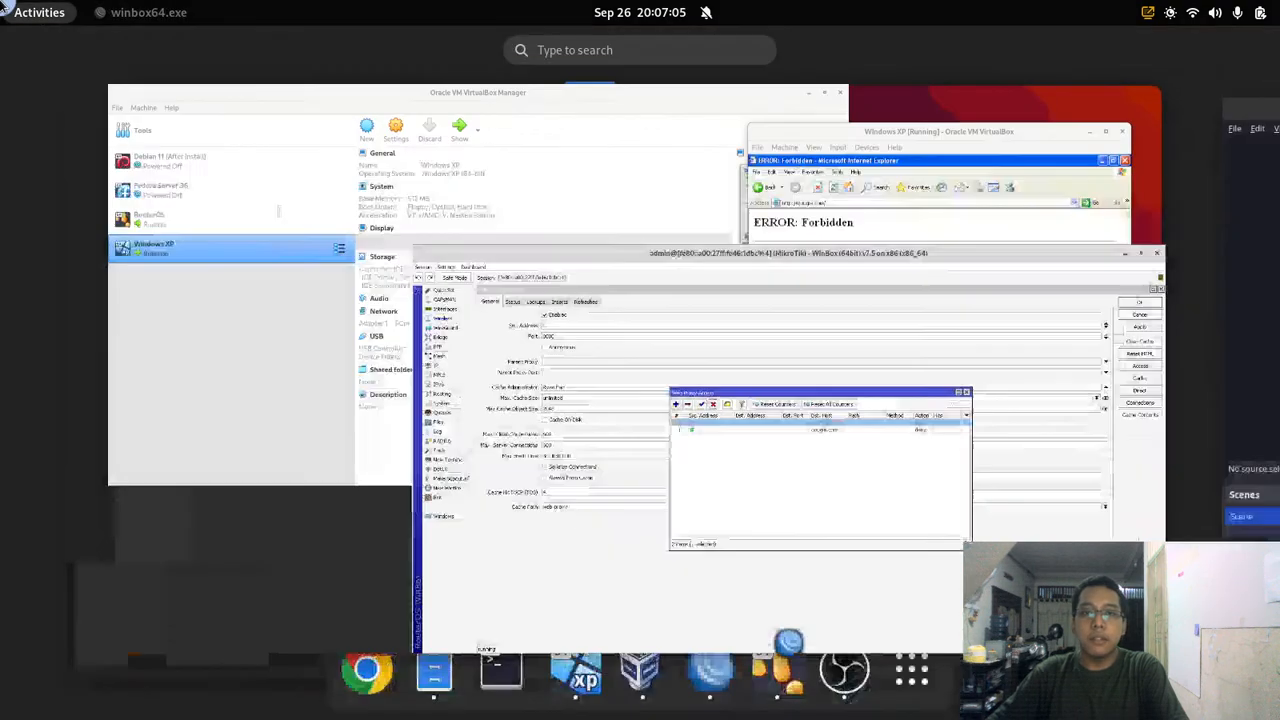
# Step: Load youtube.com in Internet Explorer now that its deny rule is disabled
pyautogui.click(660, 262)
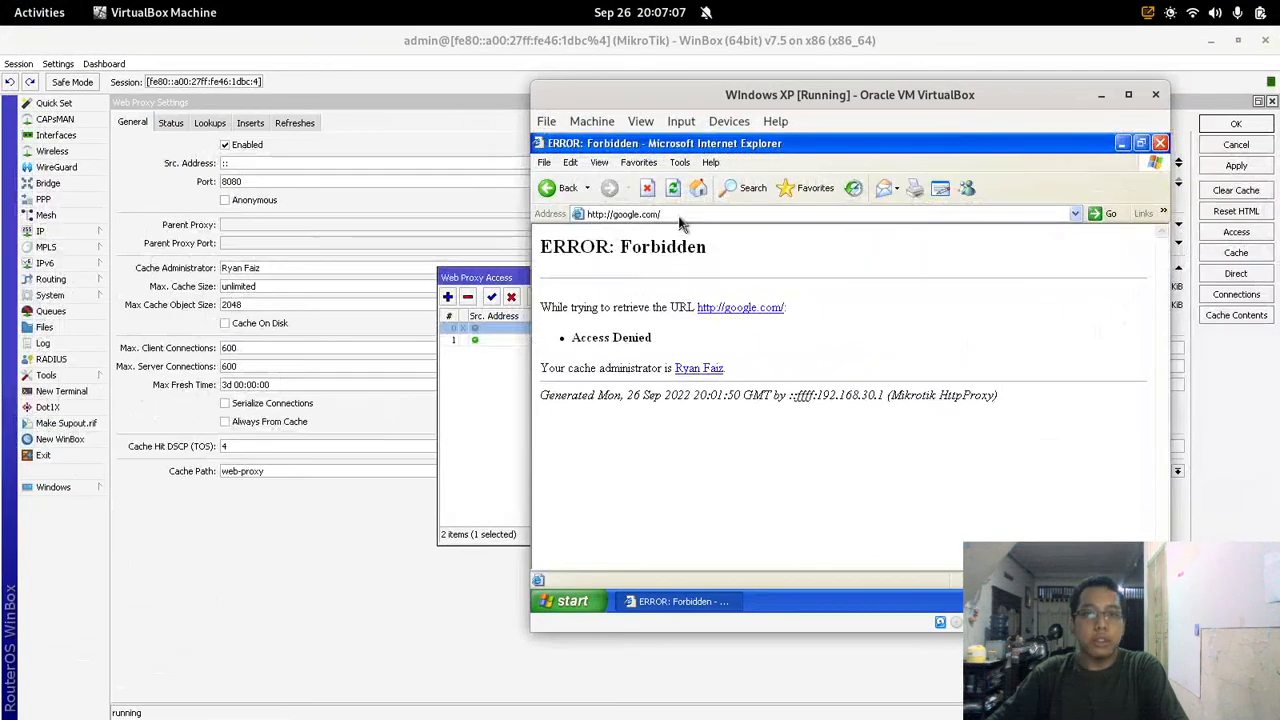
pyautogui.click(679, 214)
pyautogui.write('yo')
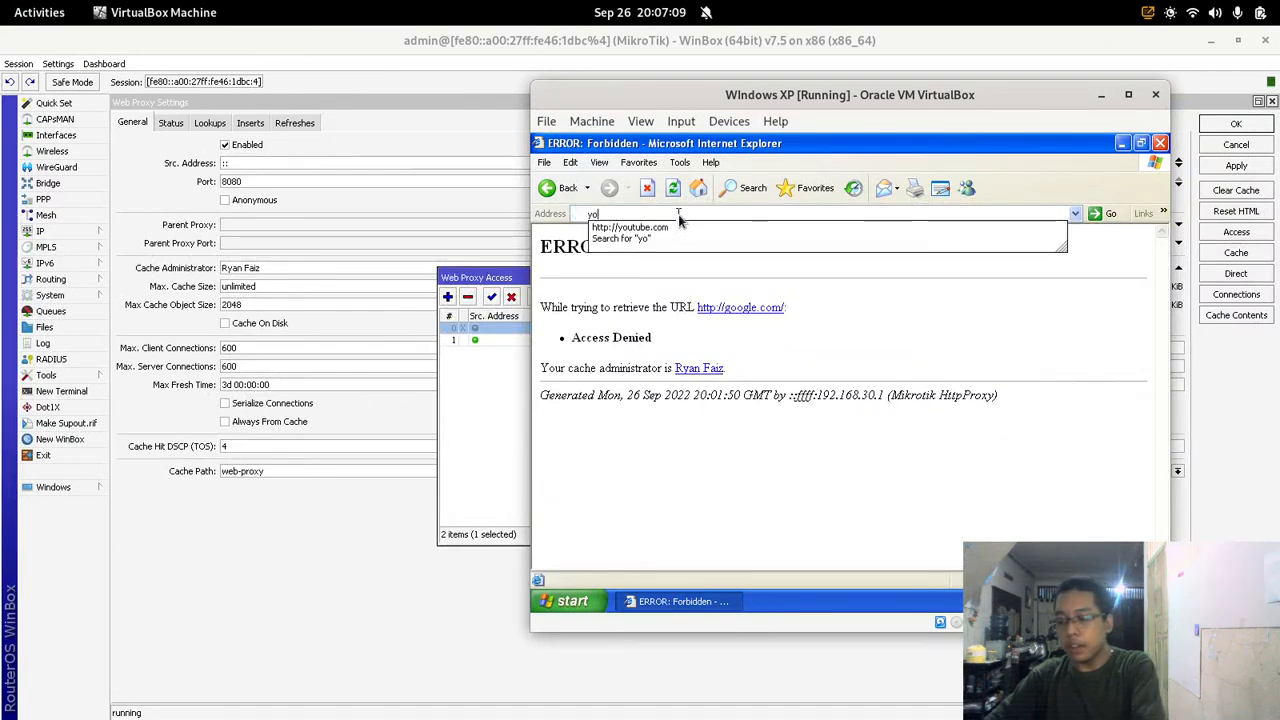
pyautogui.write('utube.com')
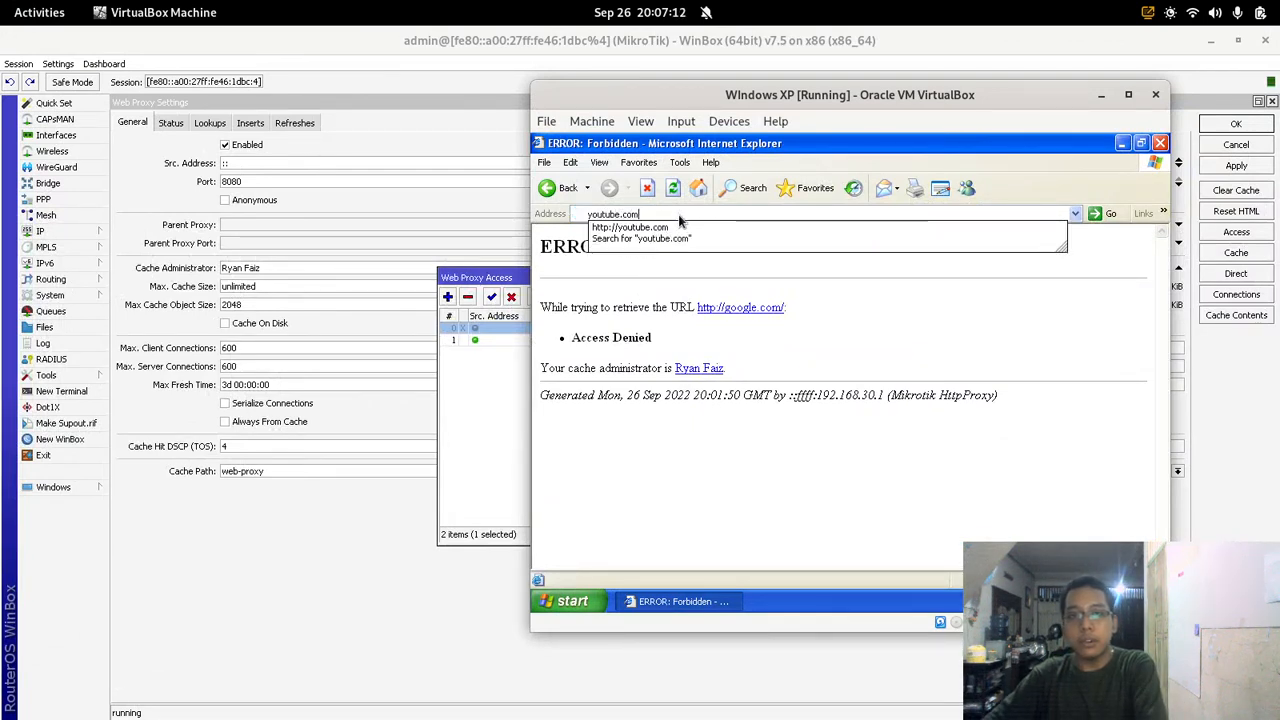
pyautogui.press('Return')
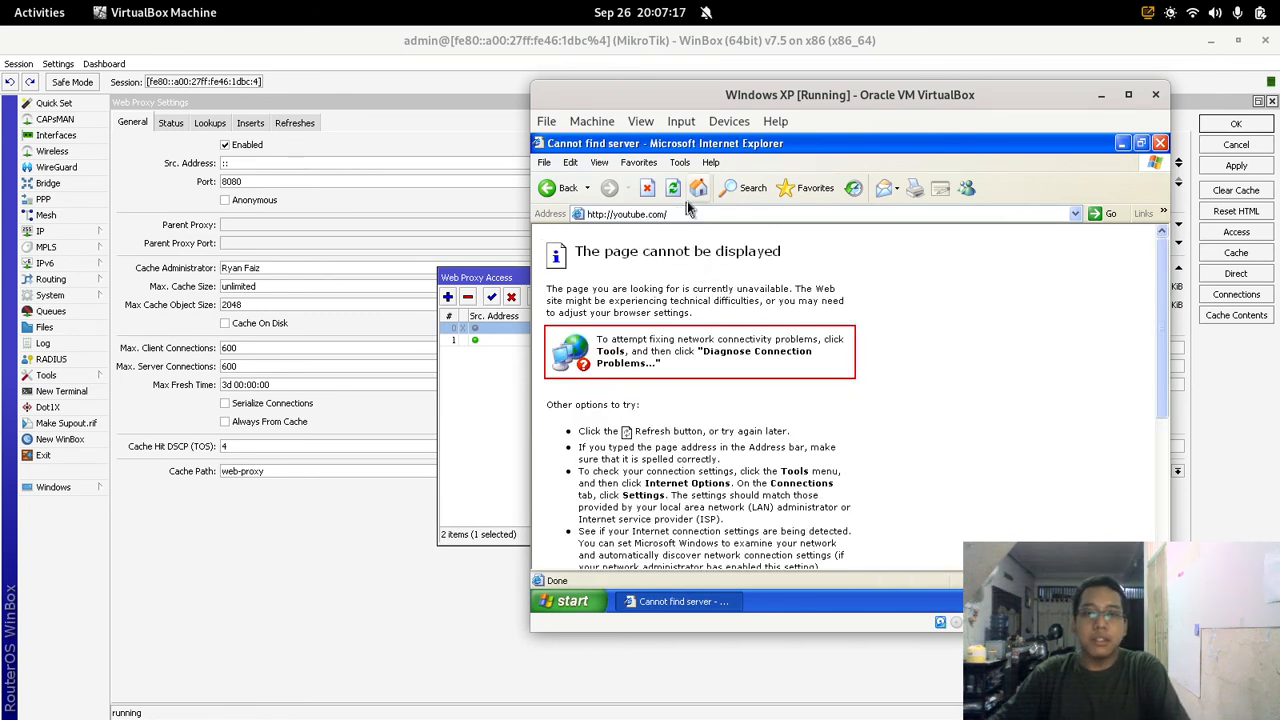
# Step: In WinBox, disable the google.com deny rule and re-enable the youtube.com deny rule
pyautogui.click(504, 364)
pyautogui.click(527, 339)
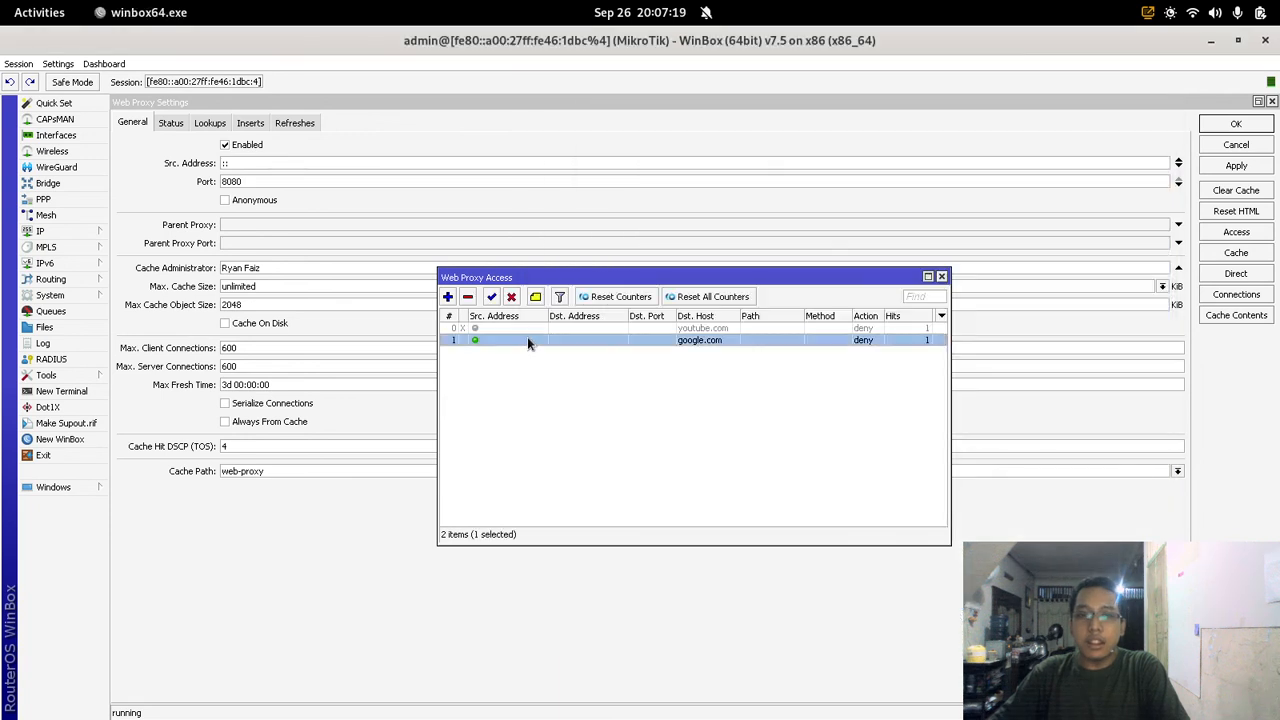
pyautogui.click(511, 297)
pyautogui.click(518, 328)
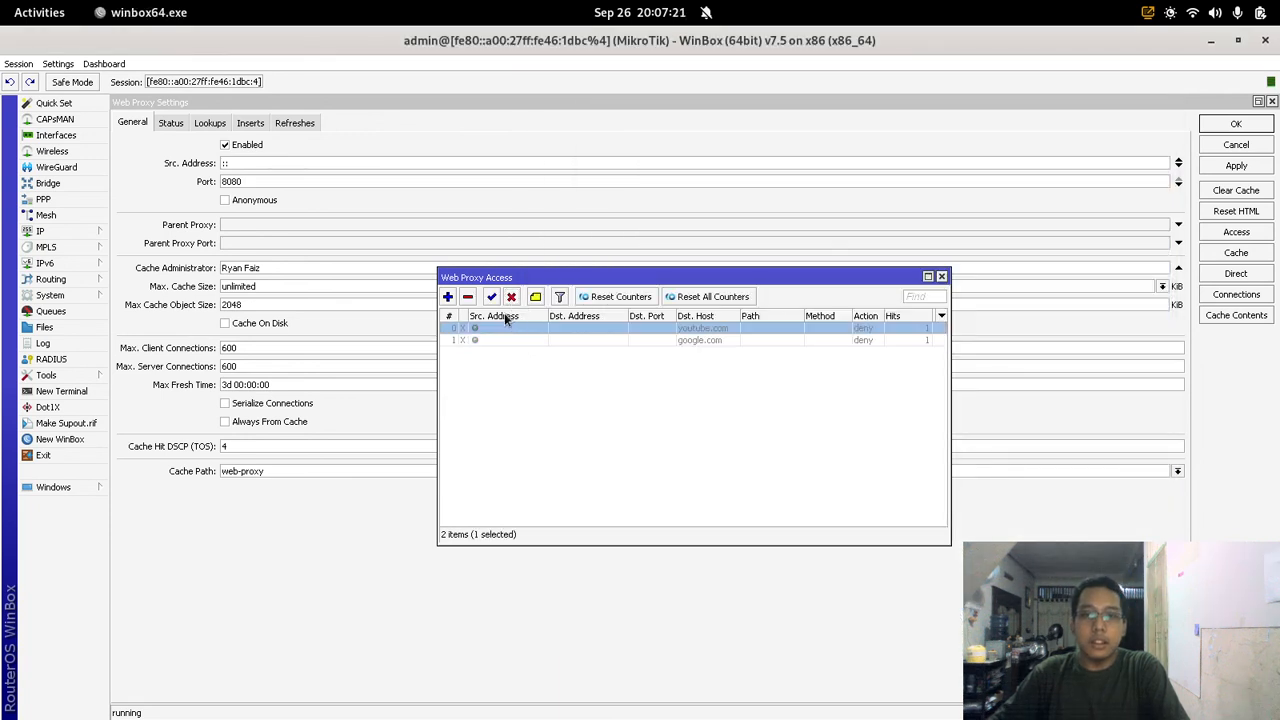
pyautogui.click(497, 299)
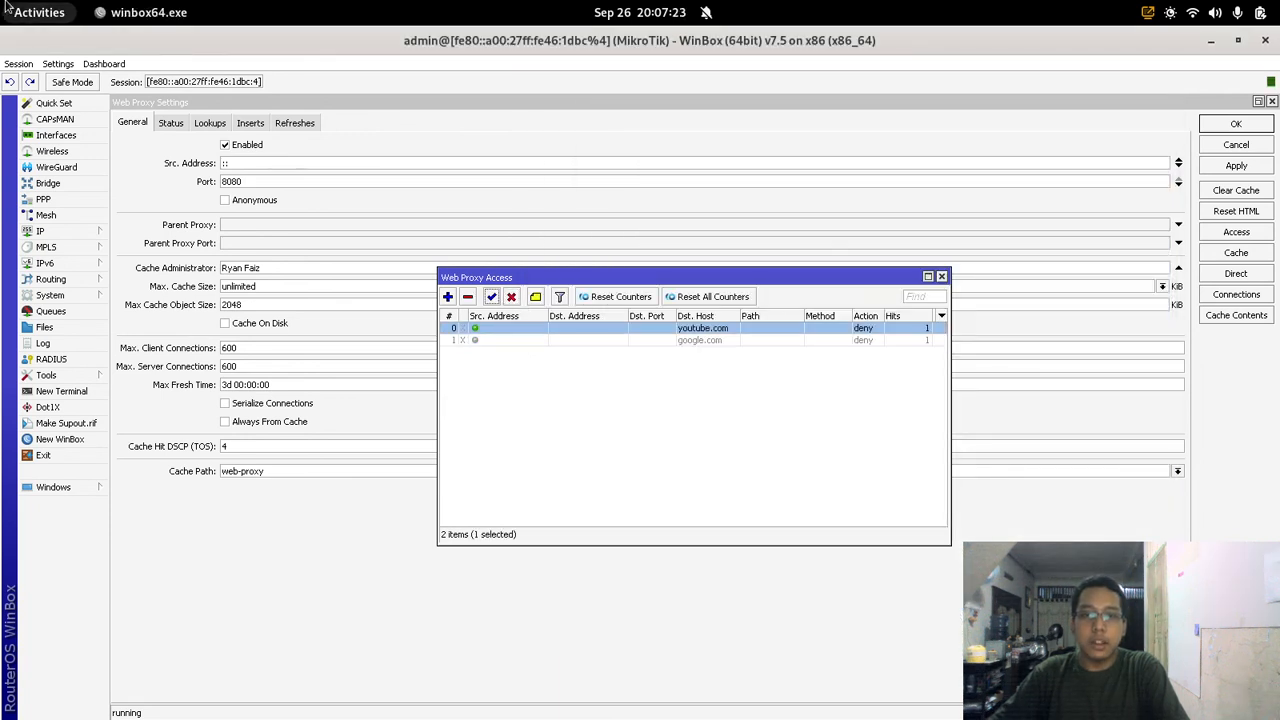
# Step: Reload google.com in XP's Internet Explorer and get the Google homepage
pyautogui.moveTo(1, 1)
pyautogui.click(914, 294)
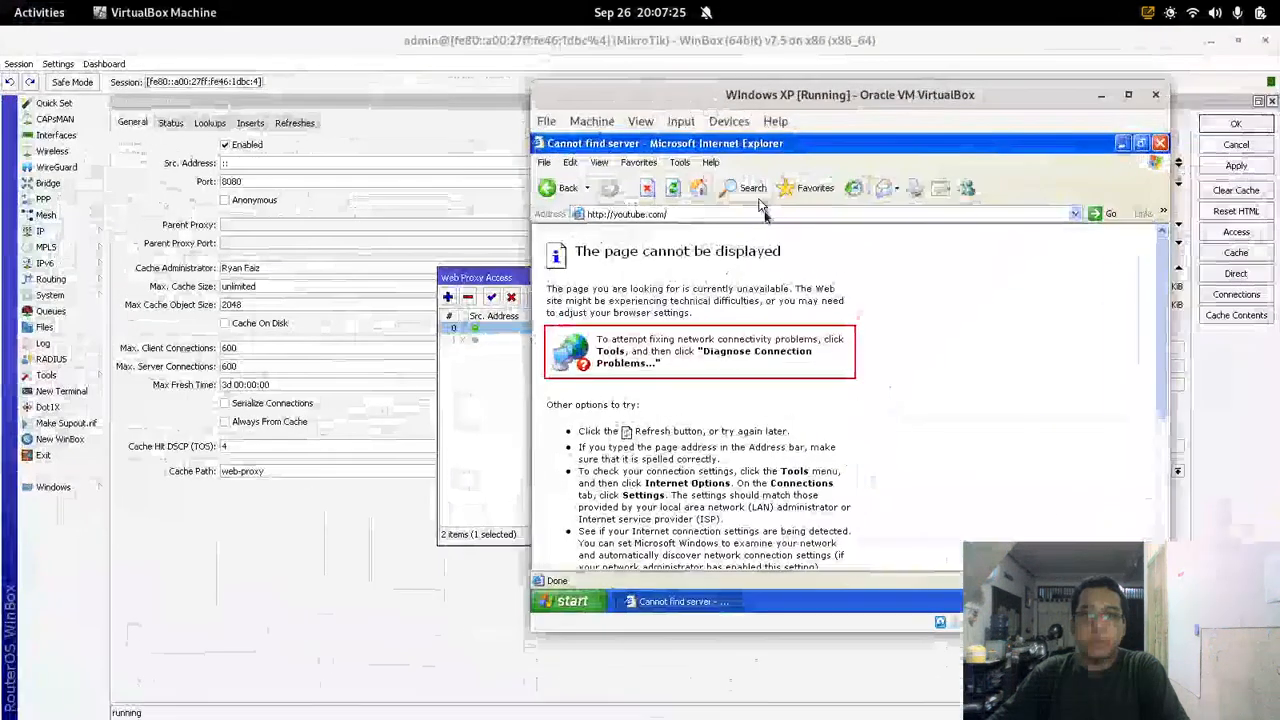
pyautogui.click(790, 217)
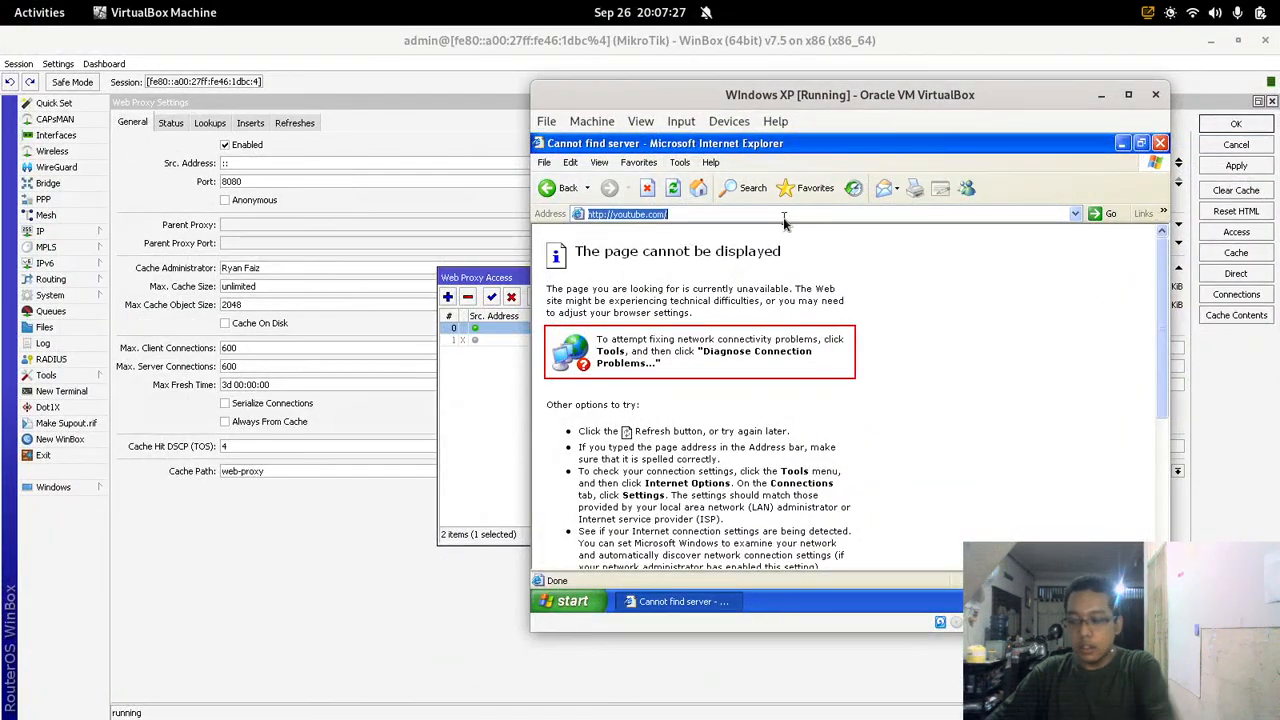
pyautogui.write('google.com')
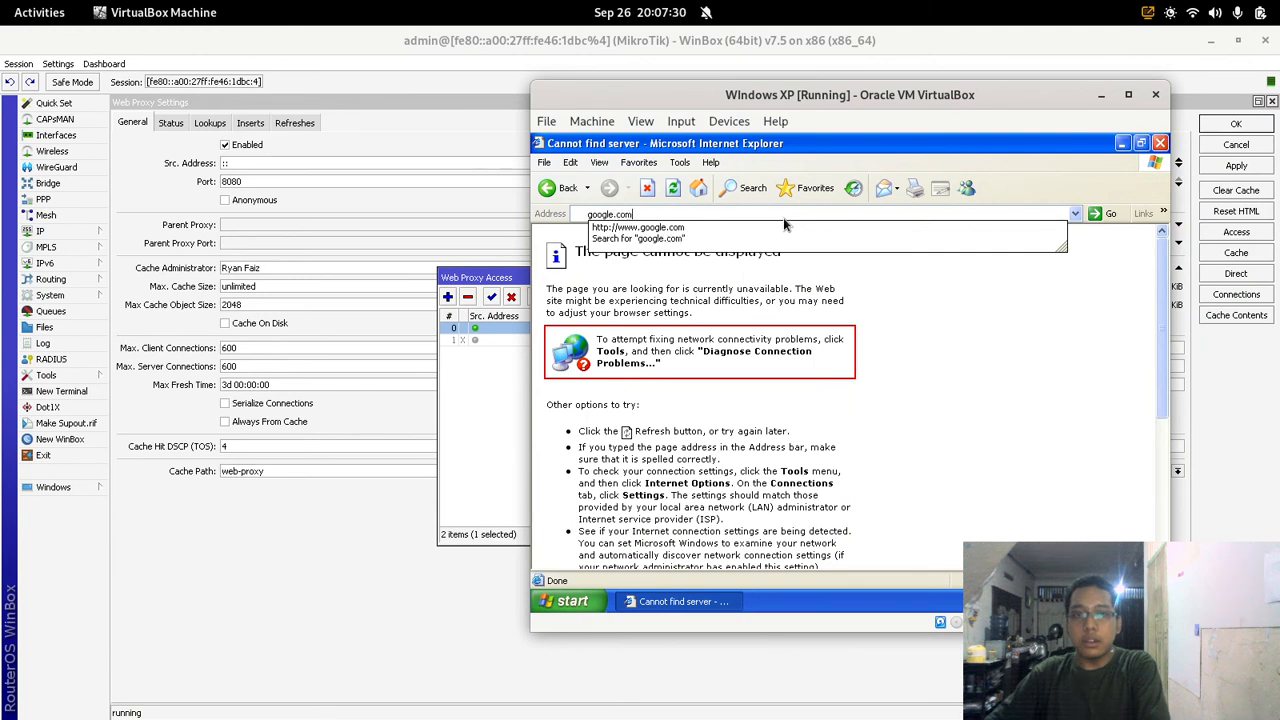
pyautogui.press('Return')
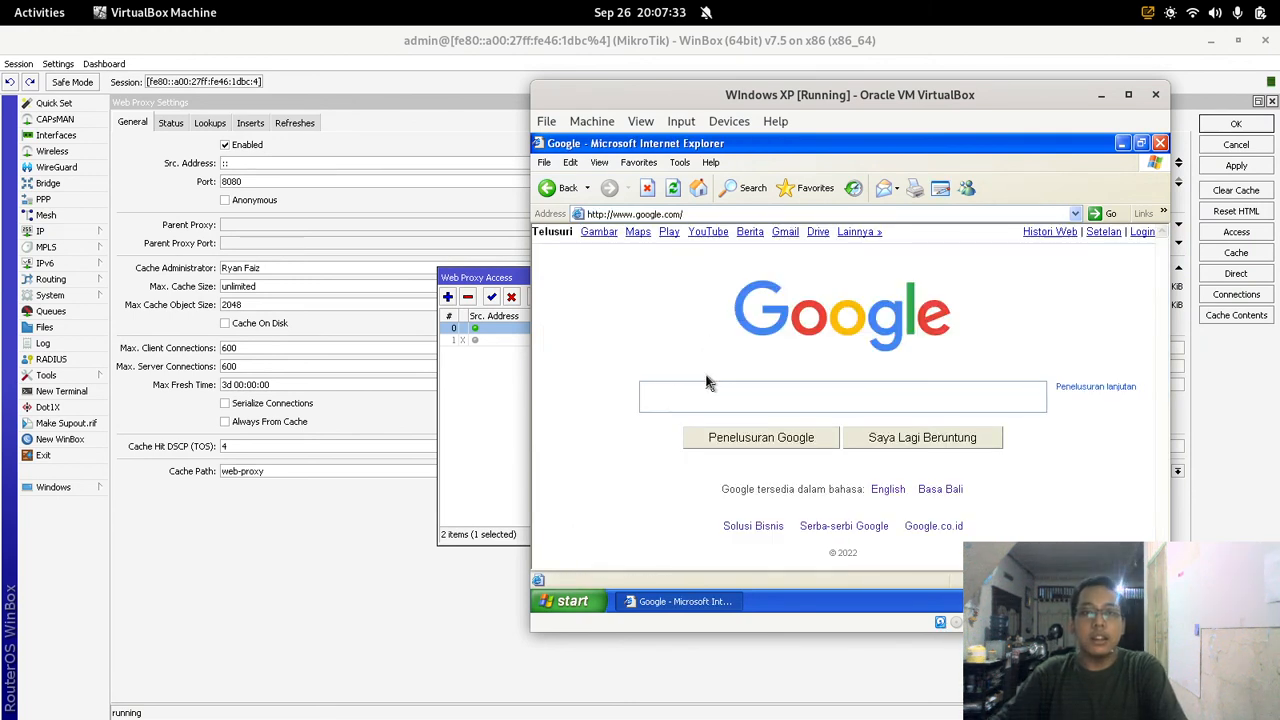
pyautogui.click(463, 377)
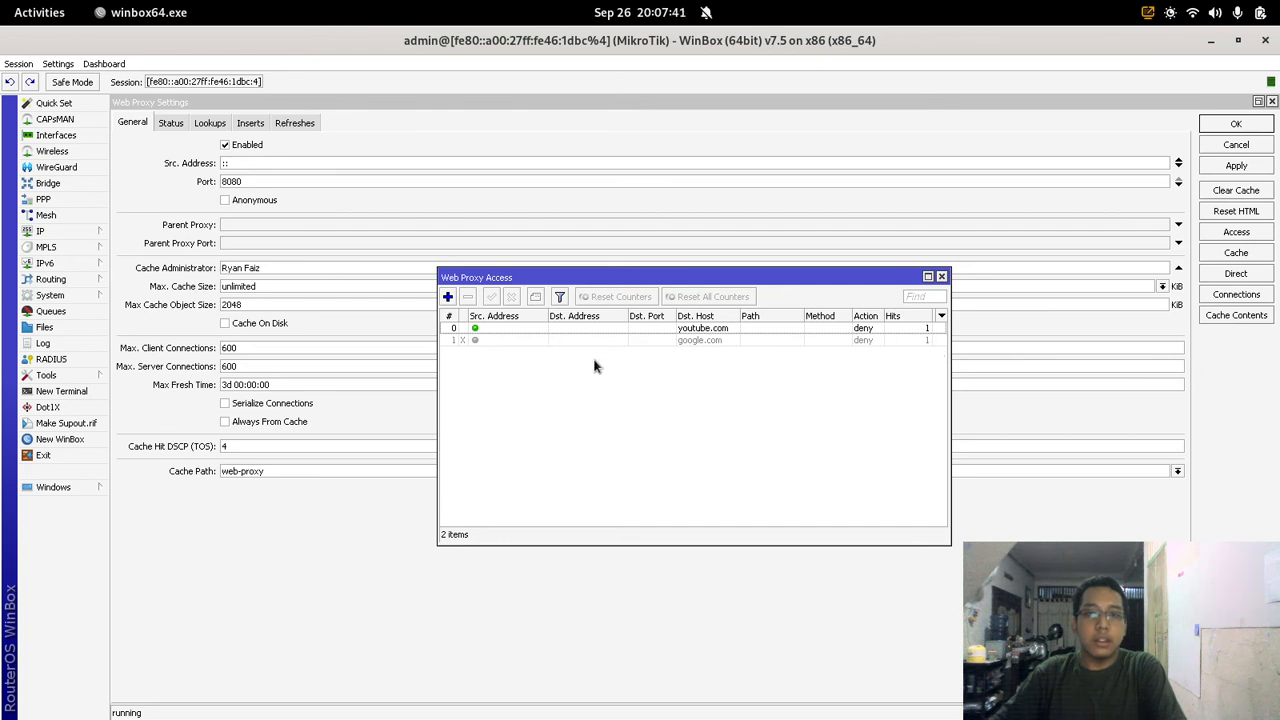
# Step: Select the google.com rule in WinBox, then switch to OBS Studio
pyautogui.click(703, 338)
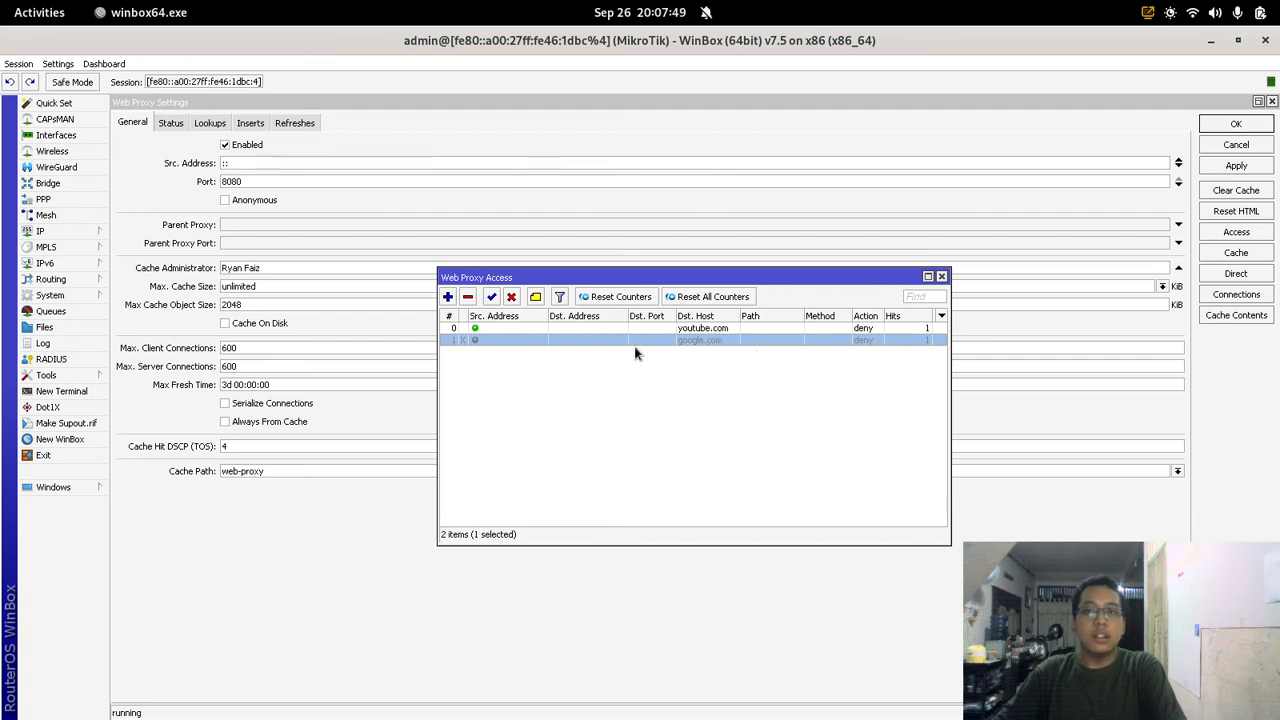
pyautogui.moveTo(2, 3)
pyautogui.click(846, 587)
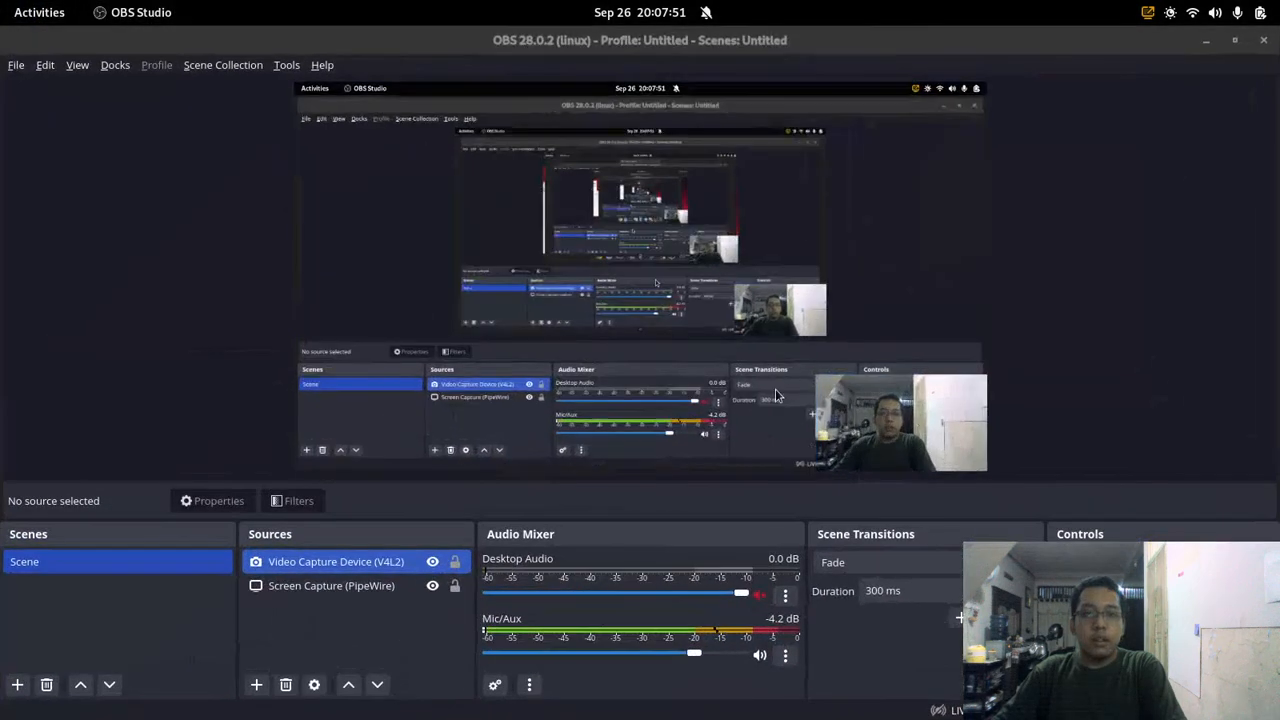